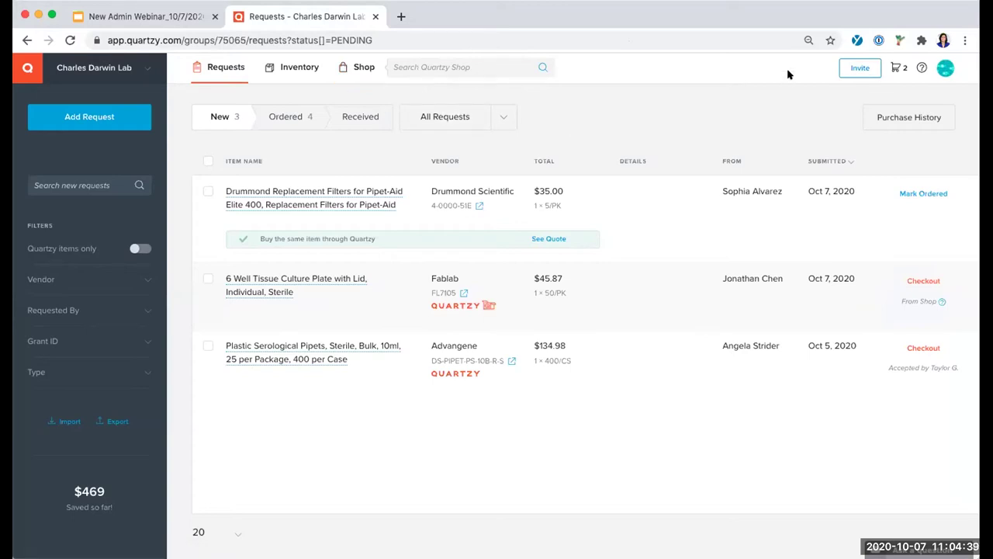
Look over the account options, the Inventory and Shop pages and the list of labs, returning to the Requests page
{"action": "left_click", "coordinate": [940, 68]}
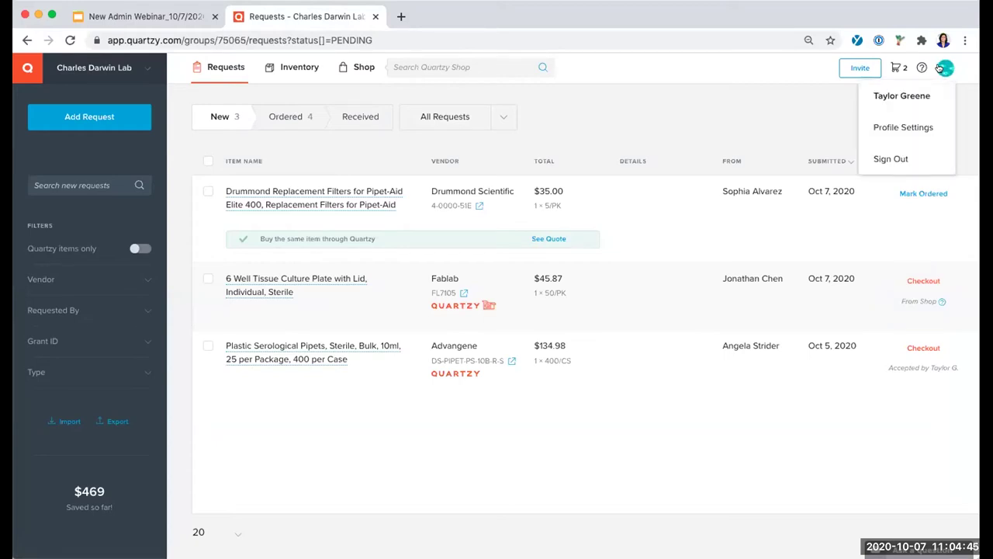
{"action": "left_click", "coordinate": [939, 69]}
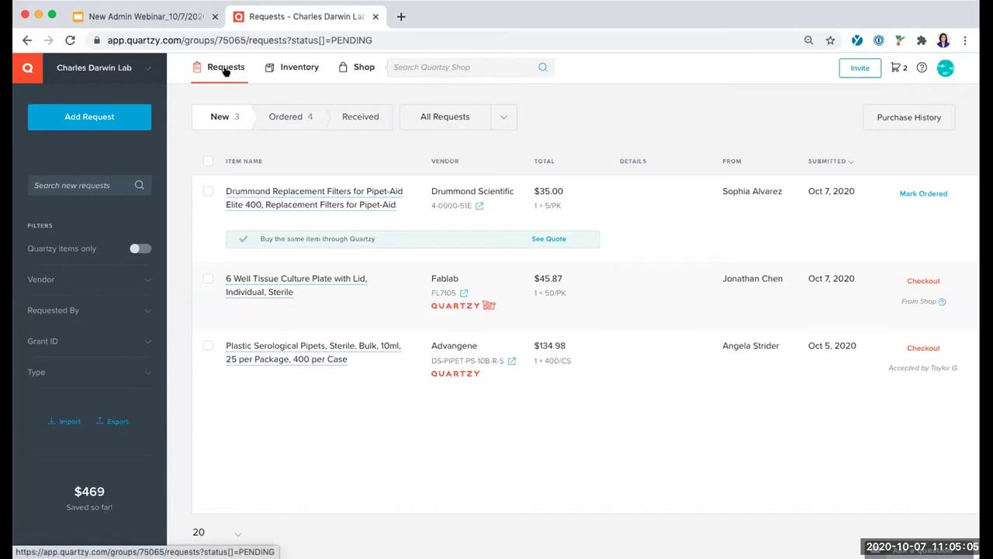
{"action": "left_click", "coordinate": [278, 68]}
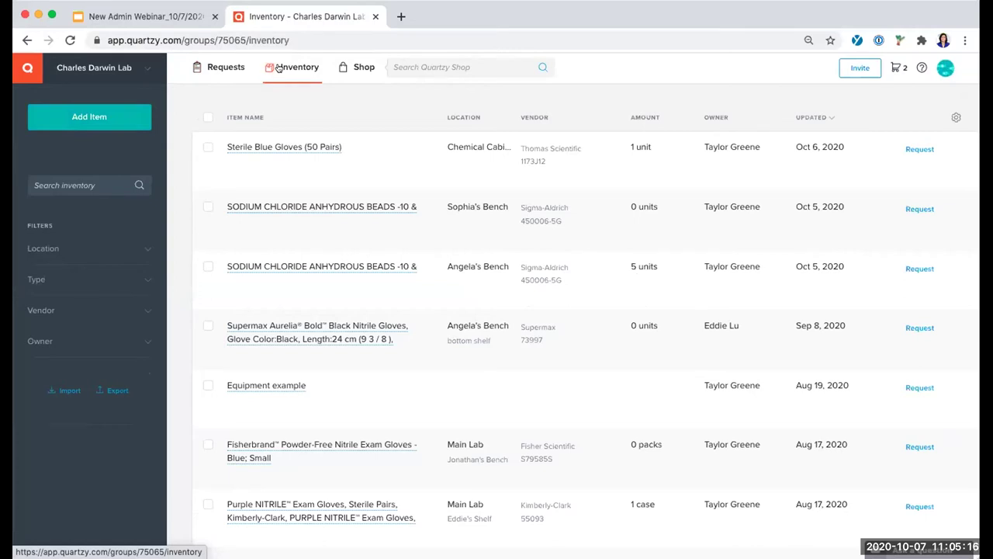
{"action": "left_click", "coordinate": [353, 68]}
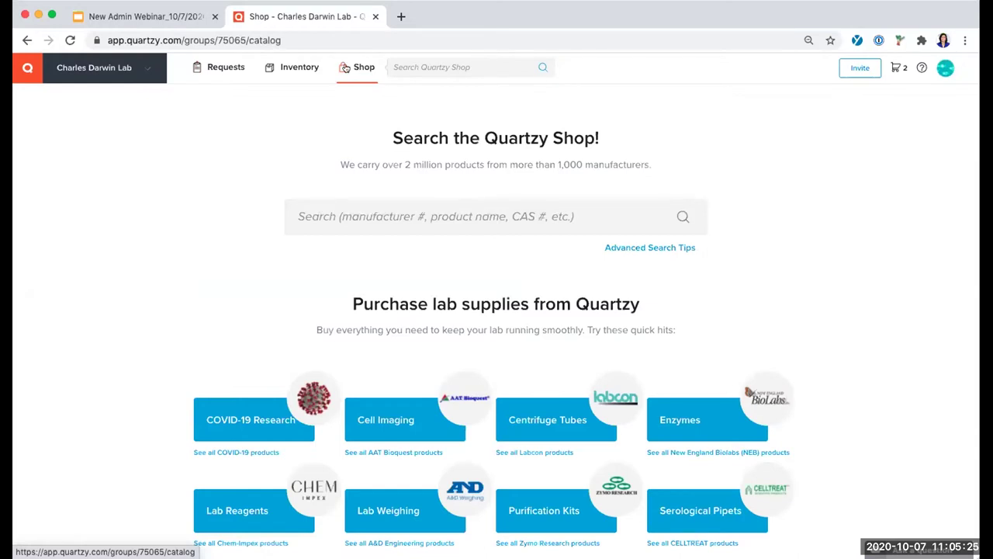
{"action": "left_click", "coordinate": [143, 67]}
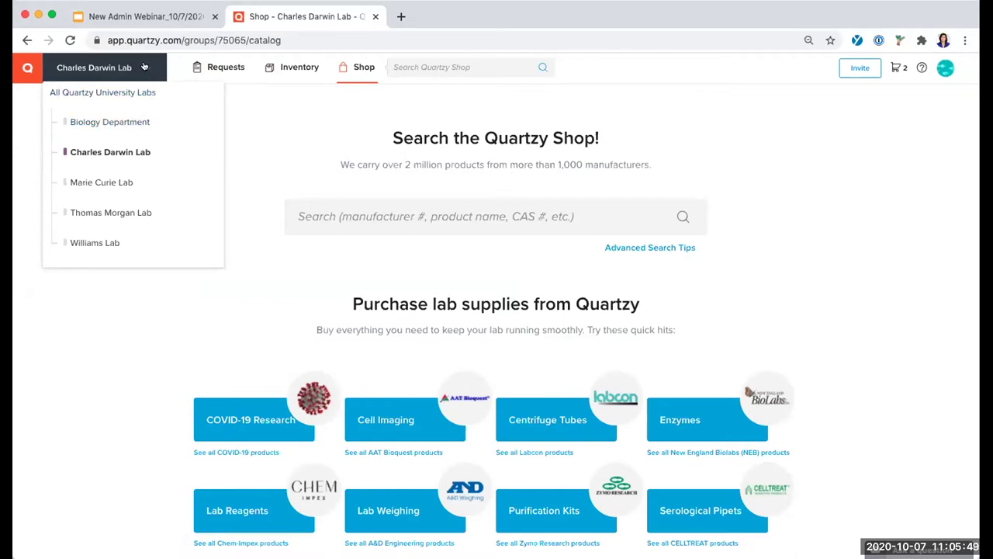
{"action": "left_click", "coordinate": [212, 67]}
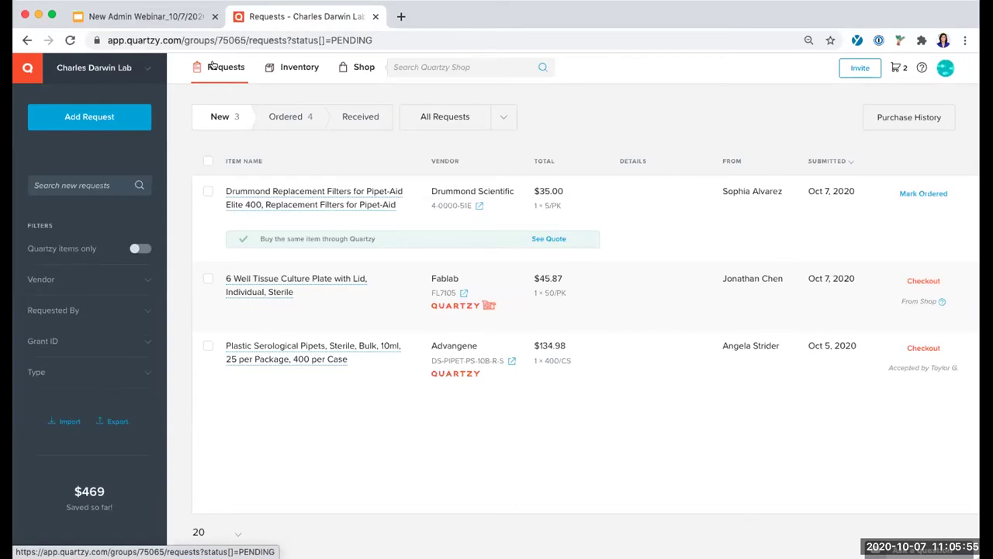
Open the member management of the Charles Darwin Lab and view the invitation option and the role choices for a member
{"action": "left_click", "coordinate": [149, 67]}
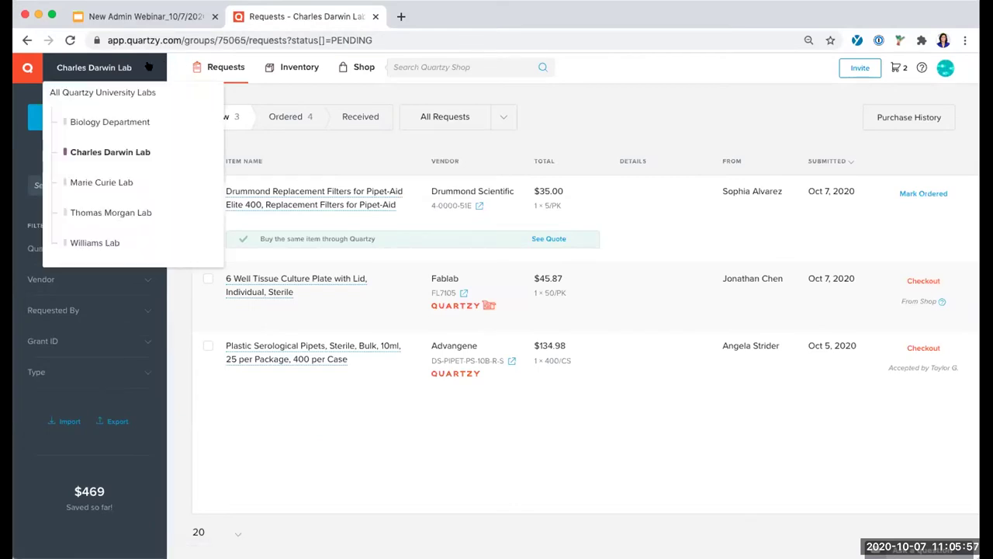
{"action": "left_click", "coordinate": [205, 152]}
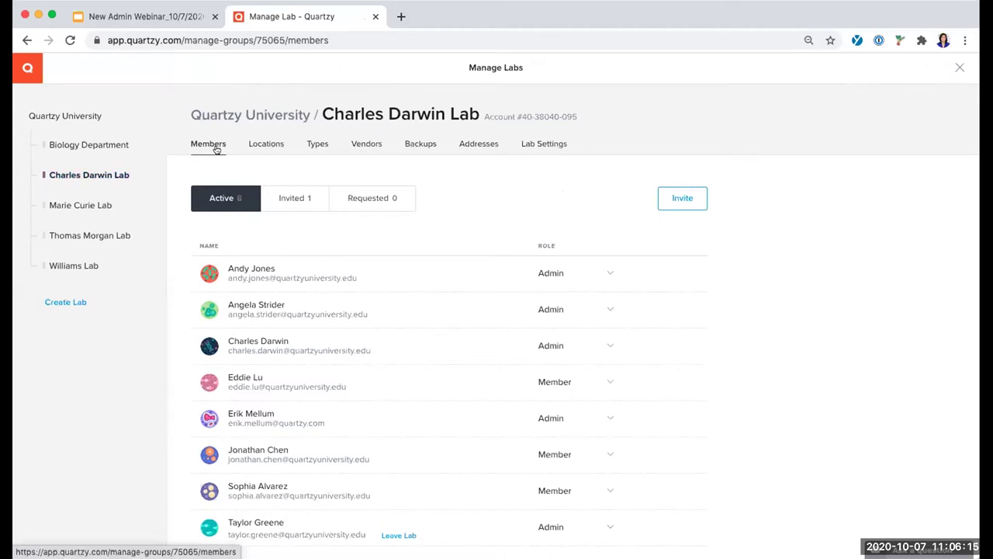
{"action": "left_click", "coordinate": [678, 197]}
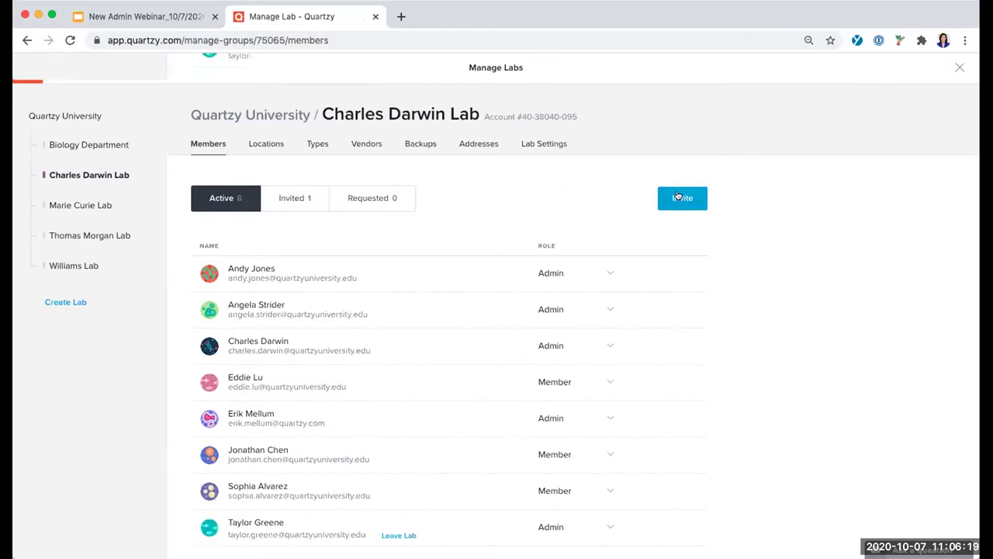
{"action": "left_click", "coordinate": [604, 382]}
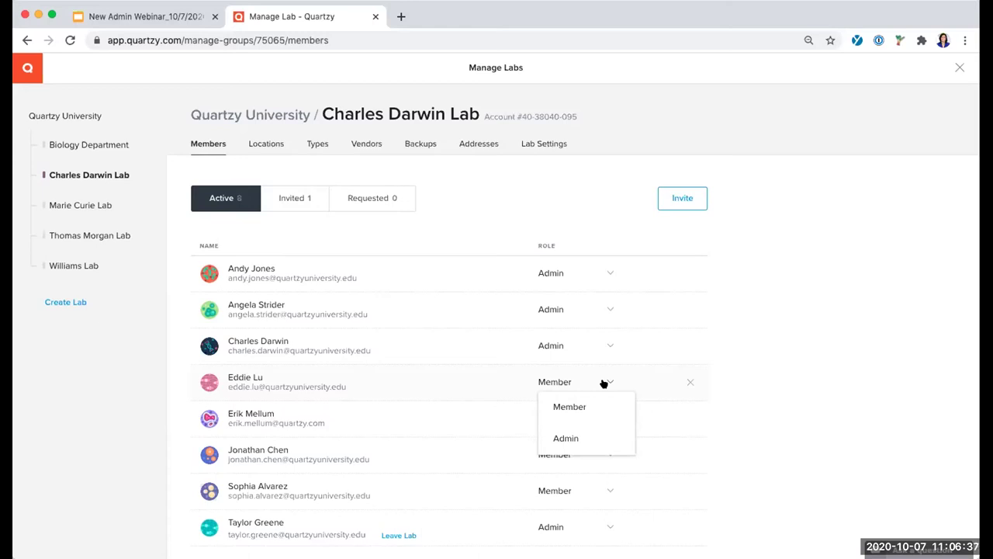
{"action": "left_click", "coordinate": [741, 384]}
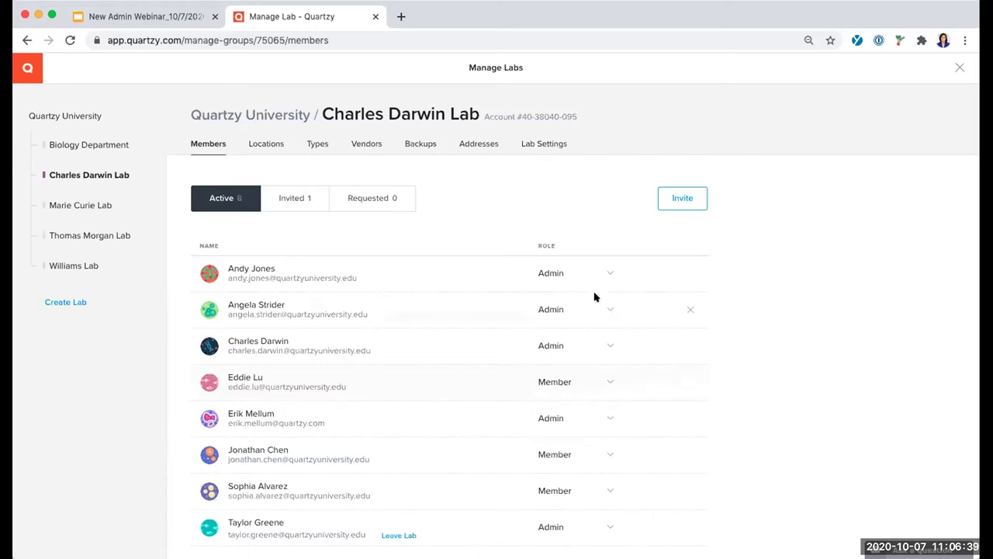
Review the Charles Darwin Lab's settings, from spend tracking codes through approvals, notifications, ordering workflow and payment method to currency
{"action": "left_click", "coordinate": [541, 146]}
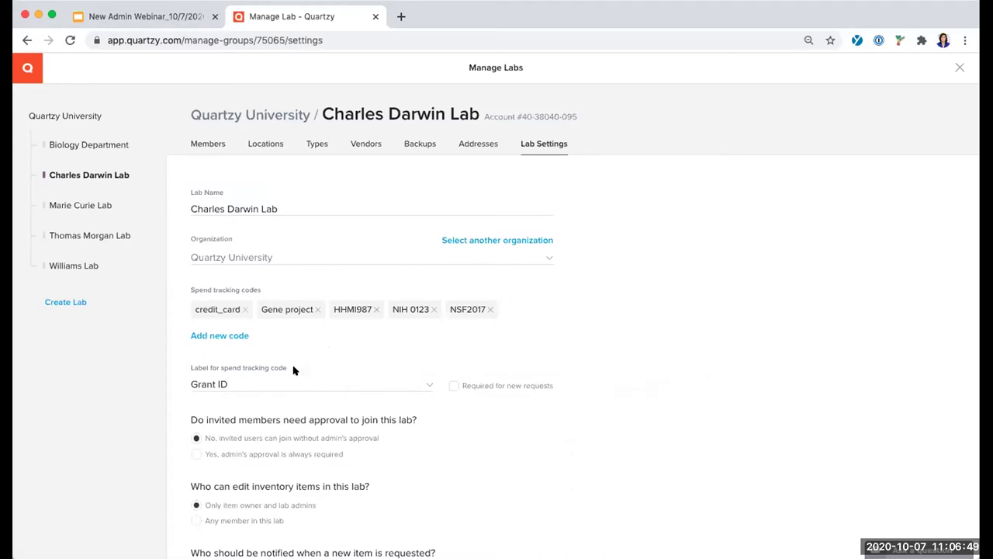
{"action": "scroll", "coordinate": [293, 370], "scroll_direction": "down", "scroll_amount": 5}
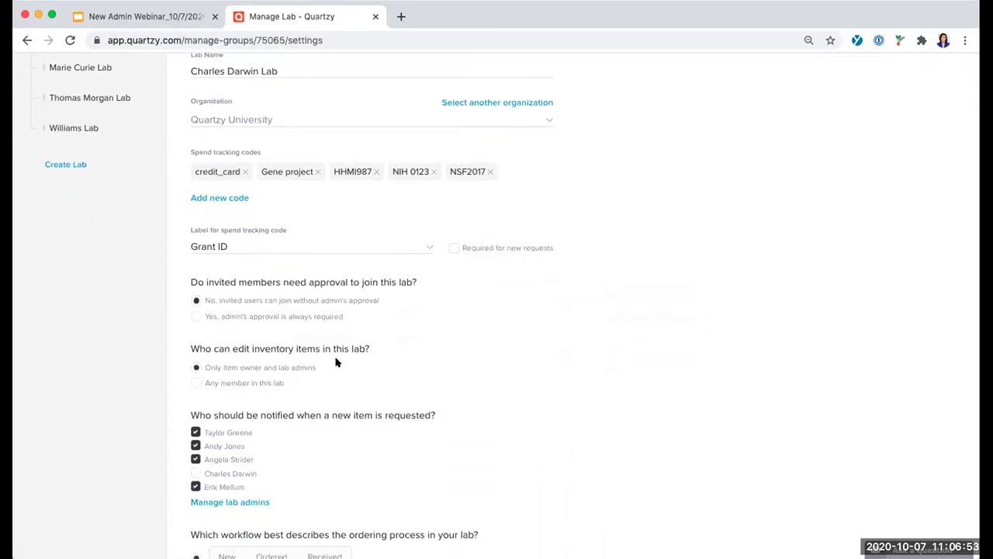
{"action": "scroll", "coordinate": [335, 362], "scroll_direction": "down", "scroll_amount": 7}
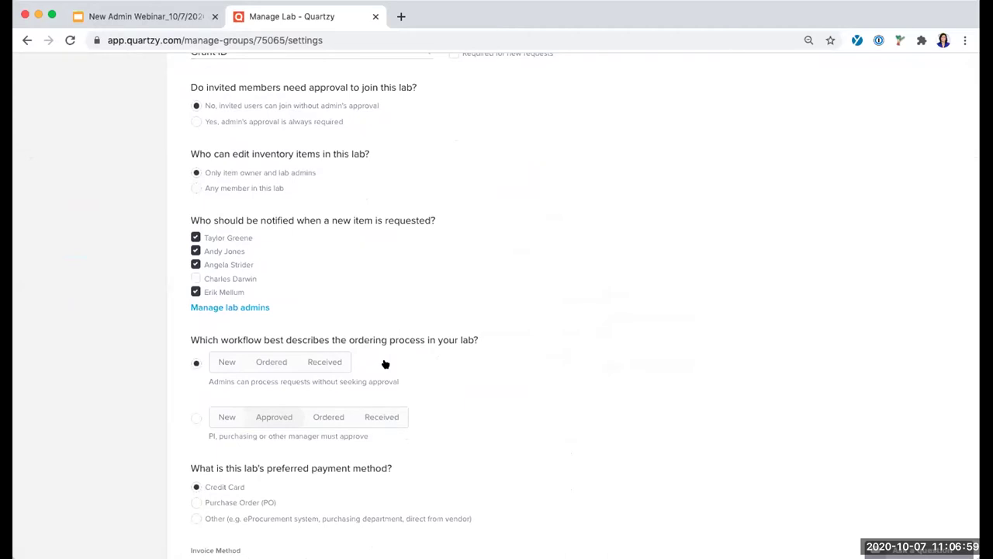
{"action": "scroll", "coordinate": [385, 364], "scroll_direction": "down", "scroll_amount": 4}
{"action": "scroll", "coordinate": [383, 362], "scroll_direction": "down", "scroll_amount": 1}
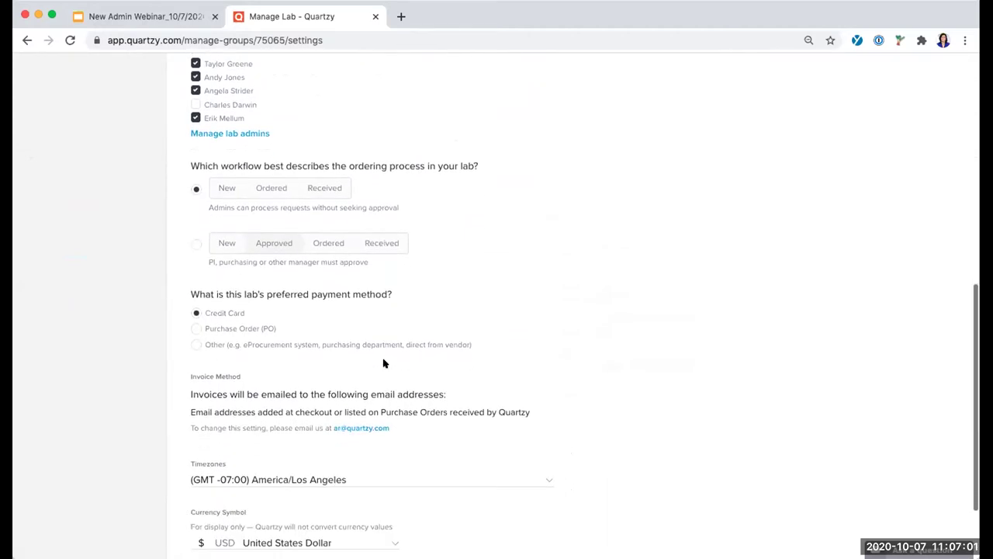
{"action": "scroll", "coordinate": [383, 362], "scroll_direction": "down", "scroll_amount": 3}
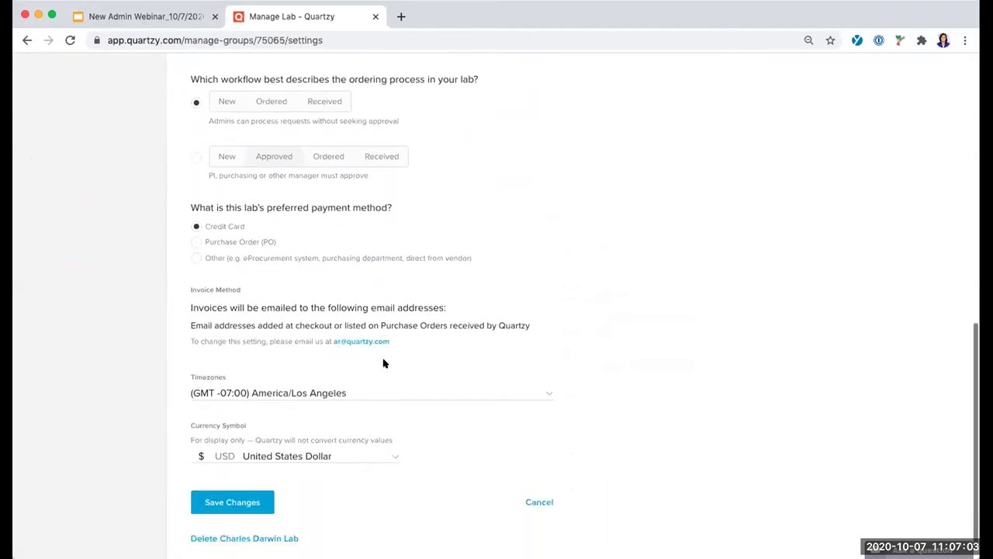
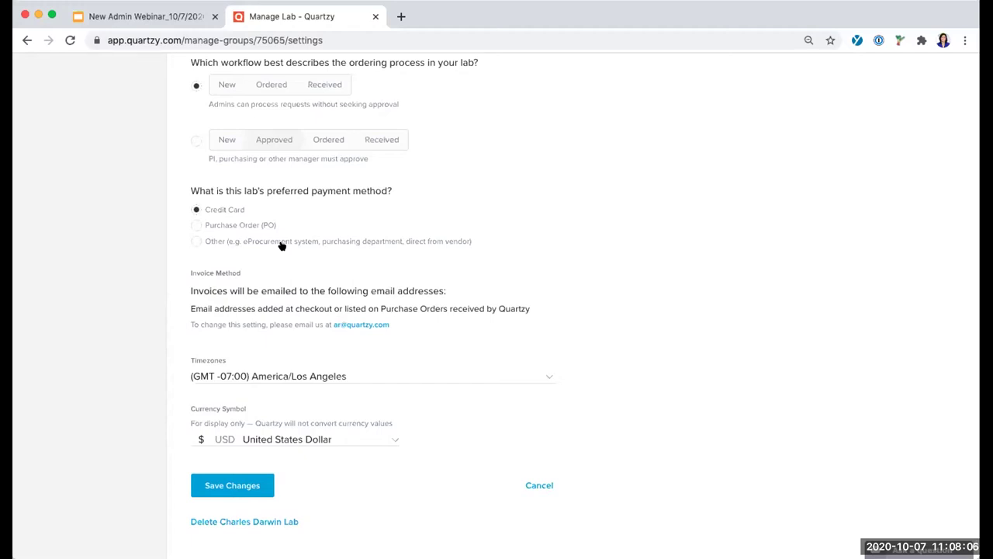
{"action": "scroll", "coordinate": [281, 245], "scroll_direction": "up", "scroll_amount": 15}
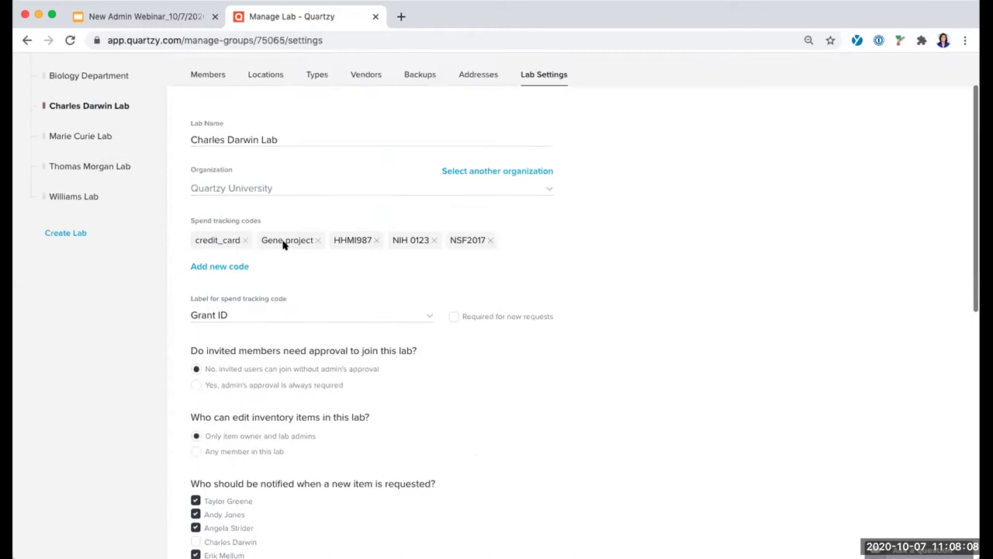
{"action": "scroll", "coordinate": [281, 244], "scroll_direction": "up", "scroll_amount": 2}
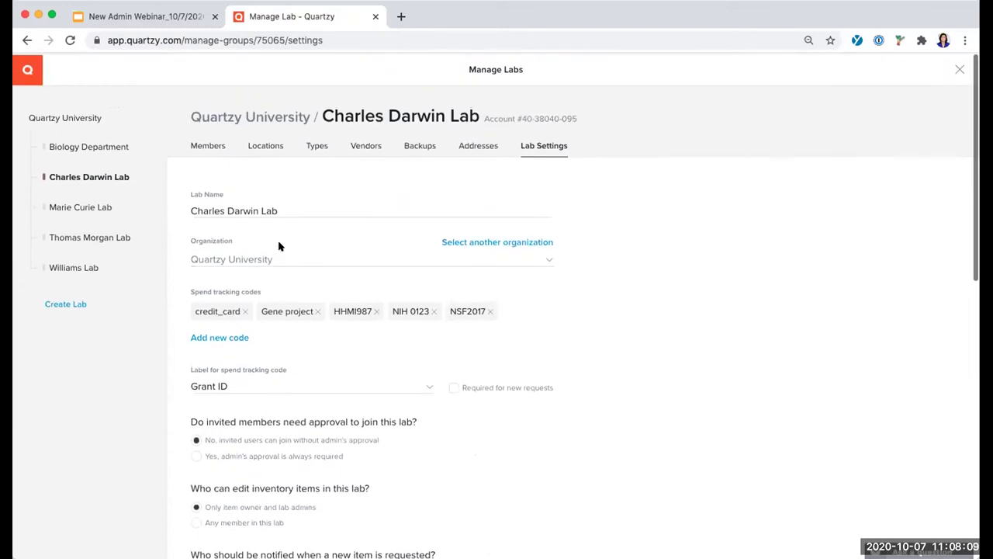
Examine the lab's storage locations, including the sublocations of -20 C and Main Lab
{"action": "left_click", "coordinate": [262, 142]}
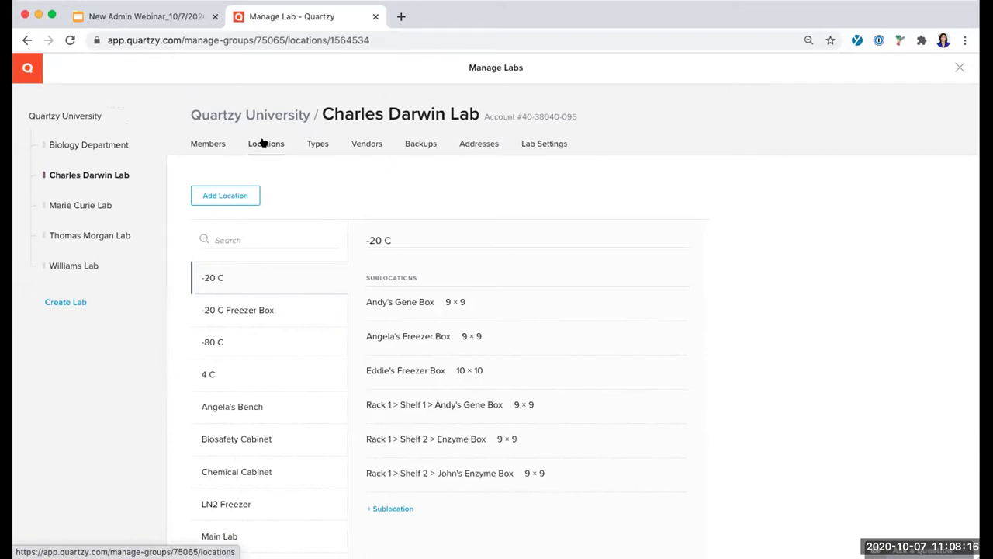
{"action": "mouse_move", "coordinate": [272, 277]}
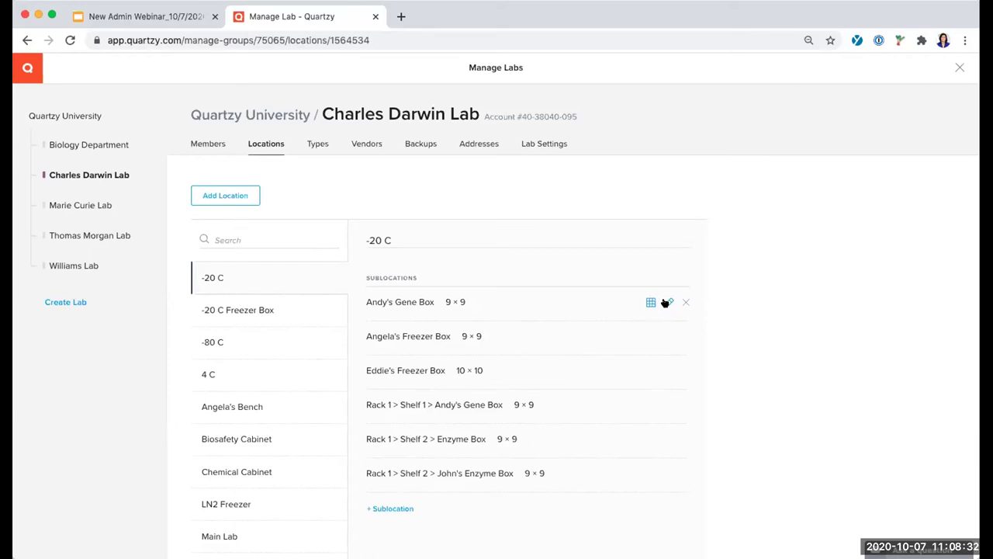
{"action": "scroll", "coordinate": [288, 359], "scroll_direction": "down", "scroll_amount": 1}
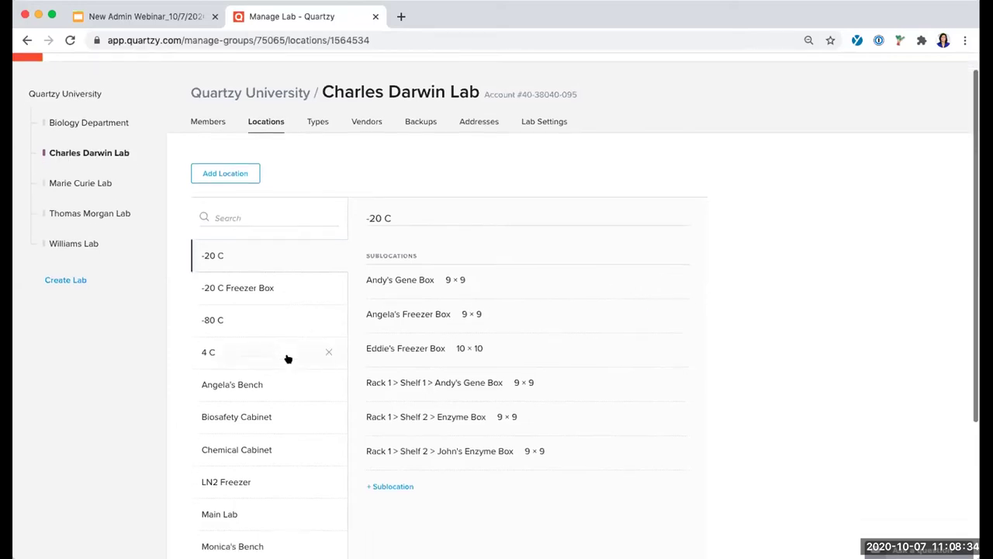
{"action": "left_click", "coordinate": [259, 514]}
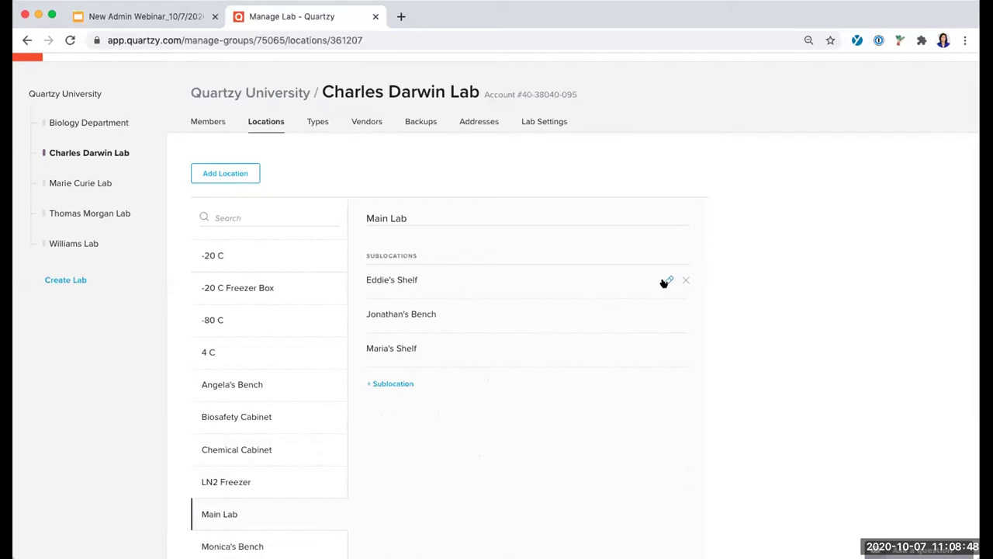
Examine the lab's item types, including the standard fields for all types and the custom fields of Antibodies
{"action": "left_click", "coordinate": [316, 122]}
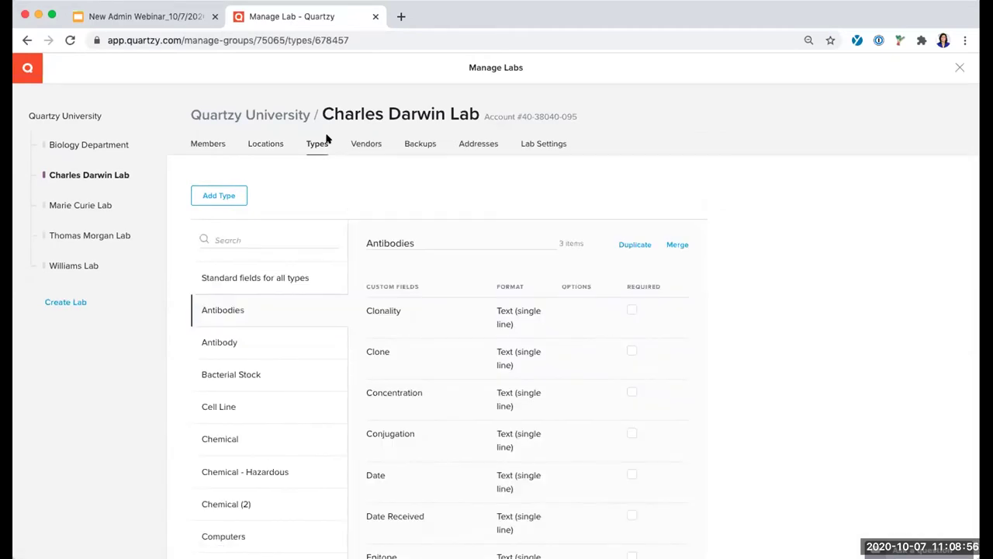
{"action": "left_click", "coordinate": [295, 281]}
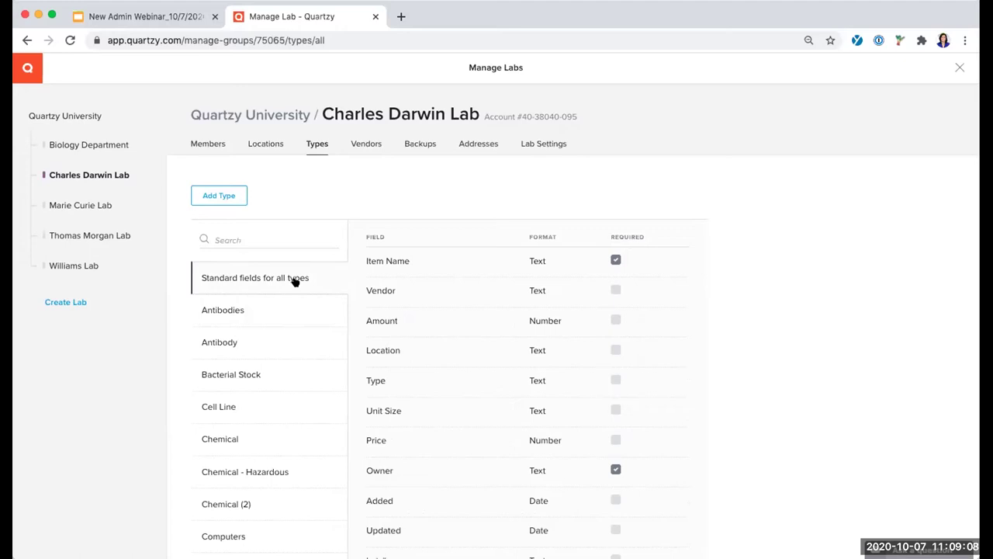
{"action": "left_click", "coordinate": [278, 310]}
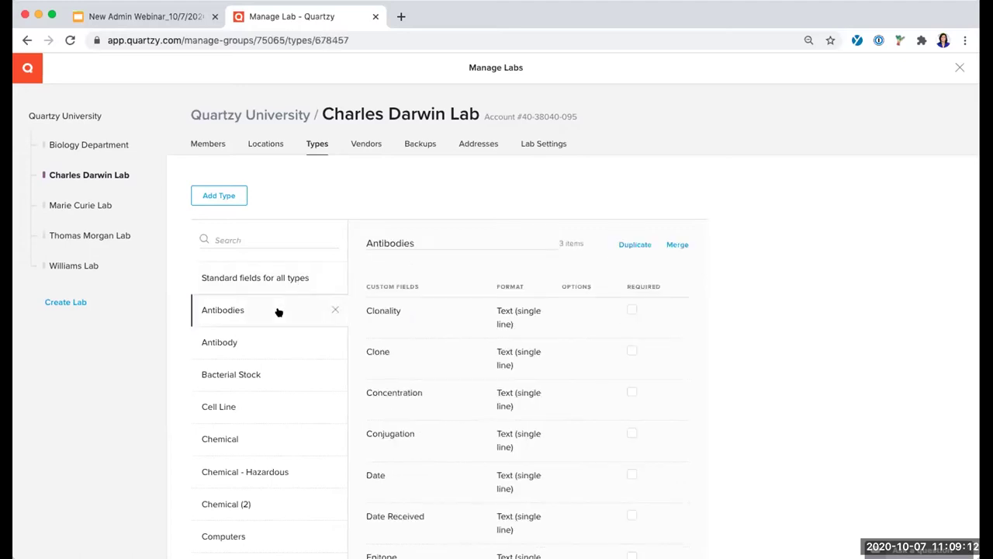
{"action": "scroll", "coordinate": [423, 319], "scroll_direction": "down", "scroll_amount": 2}
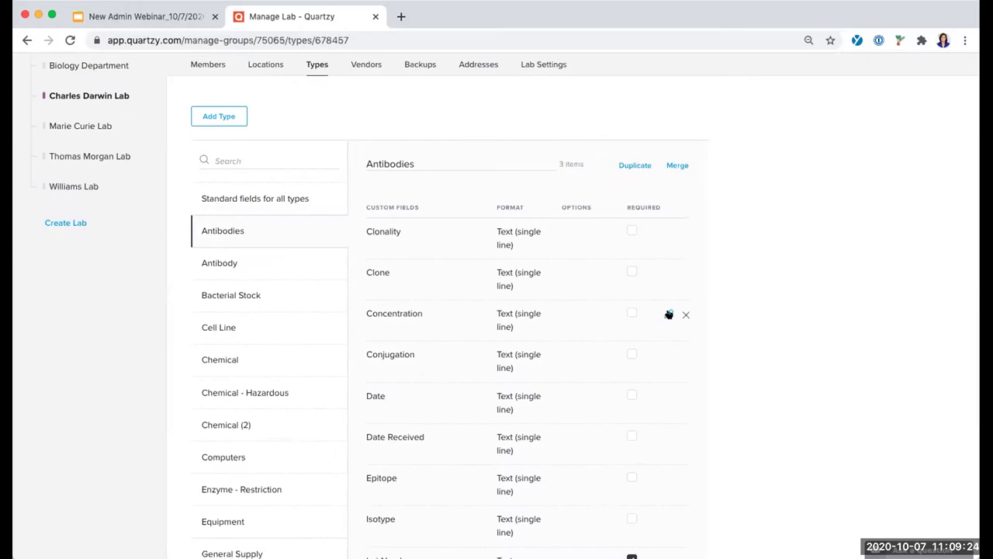
{"action": "scroll", "coordinate": [682, 315], "scroll_direction": "down", "scroll_amount": 5}
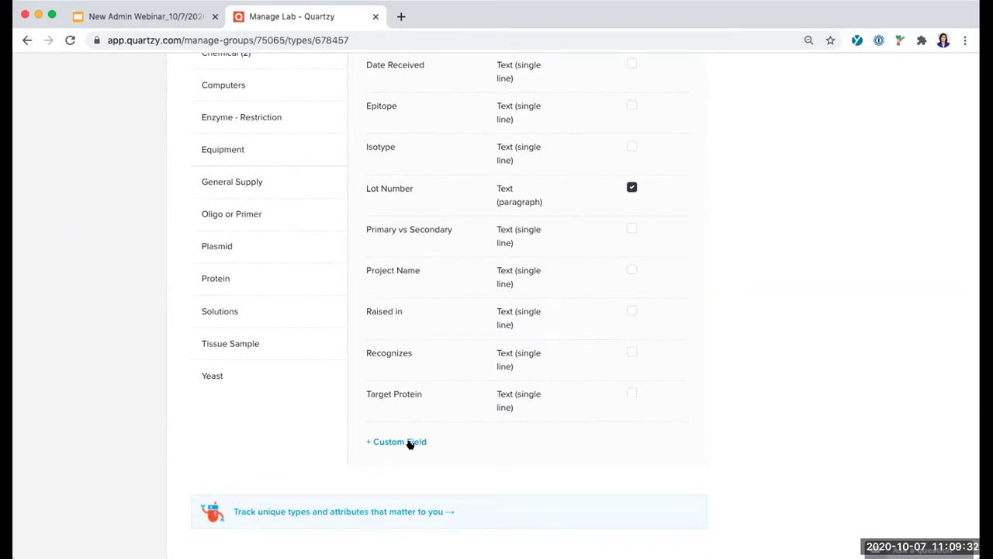
{"action": "scroll", "coordinate": [410, 444], "scroll_direction": "up", "scroll_amount": 5}
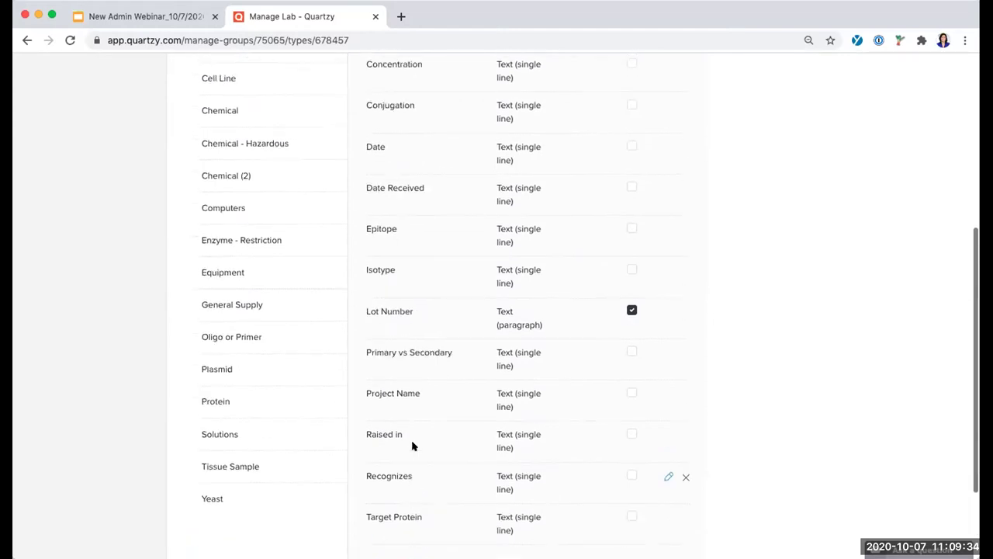
{"action": "scroll", "coordinate": [410, 434], "scroll_direction": "up", "scroll_amount": 2}
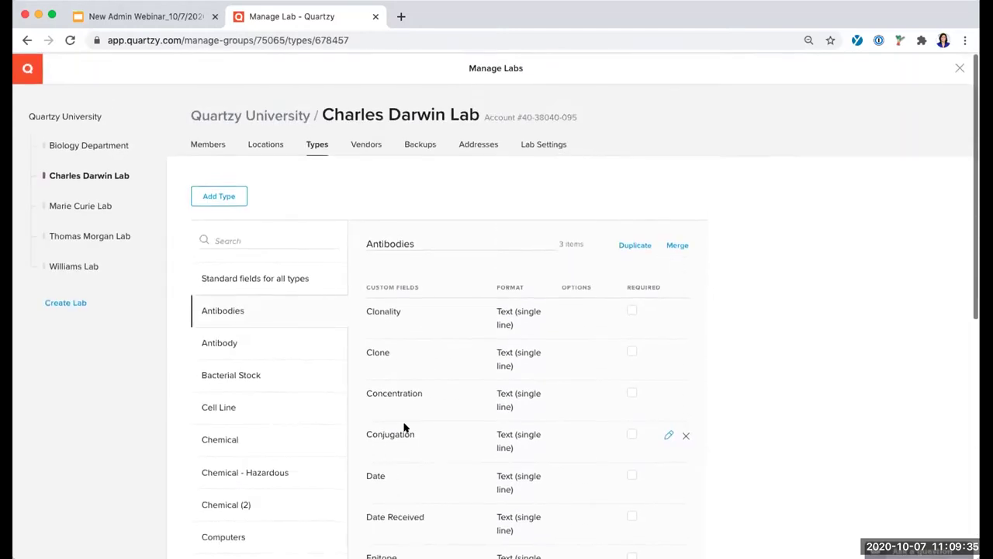
View the lab's vendor list and the contact info stored for Abcam
{"action": "left_click", "coordinate": [365, 144]}
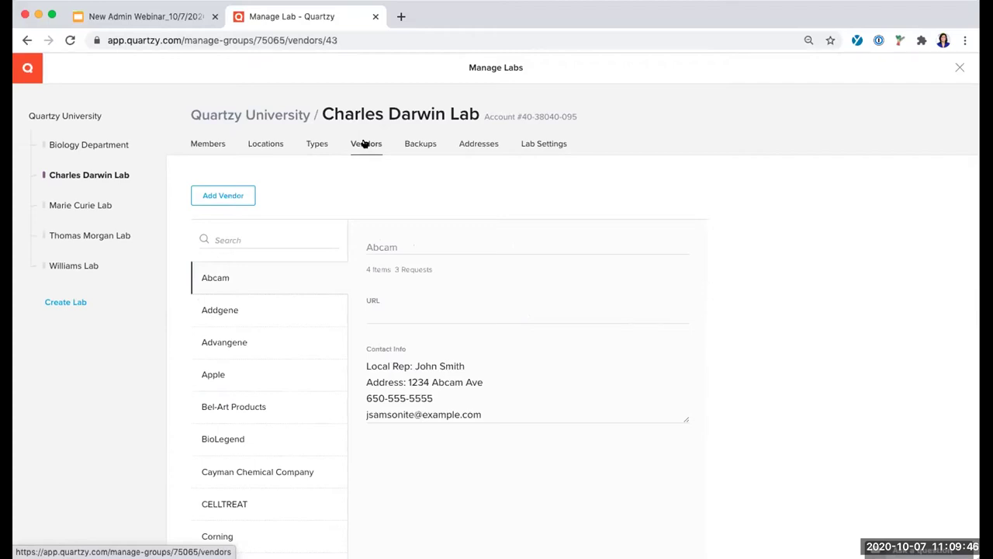
{"action": "left_click", "coordinate": [480, 362]}
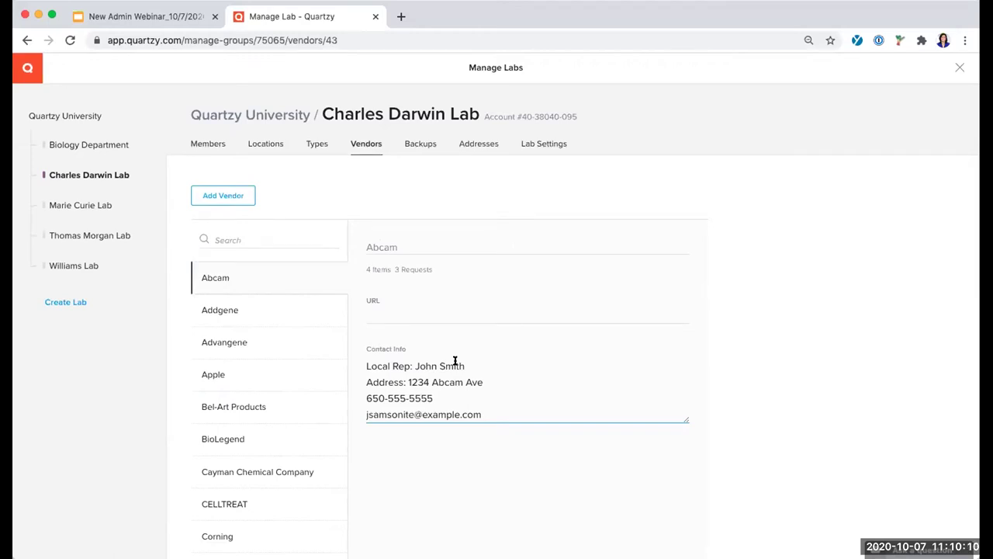
{"action": "left_click", "coordinate": [450, 186]}
View the lab's backup options and its saved addresses, returning to the Requests page
{"action": "left_click", "coordinate": [420, 144]}
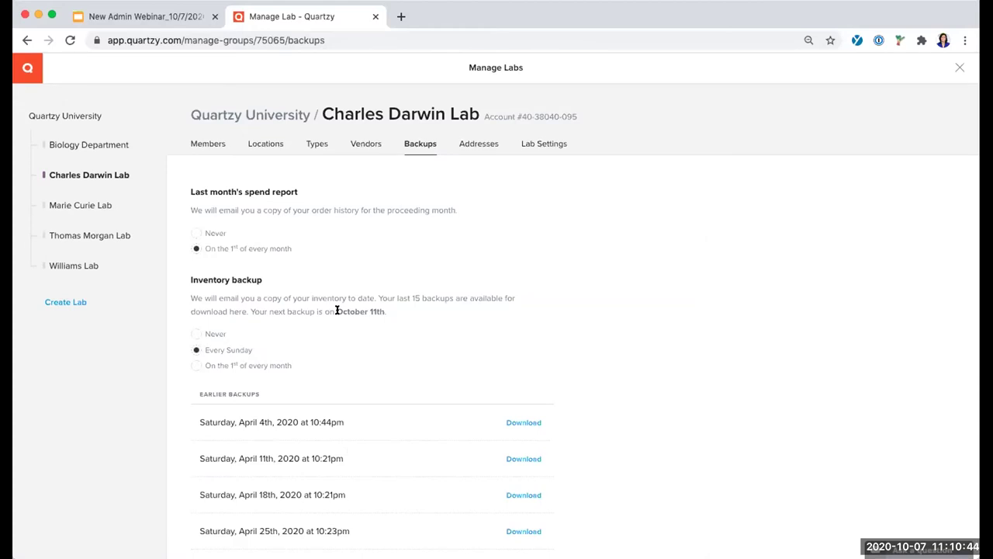
{"action": "left_click", "coordinate": [477, 158]}
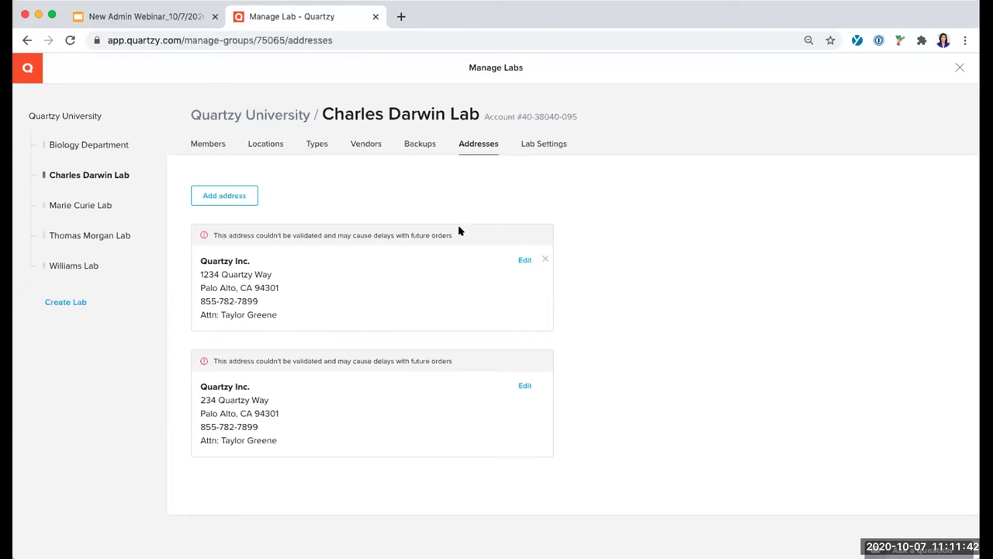
{"action": "left_click", "coordinate": [27, 67]}
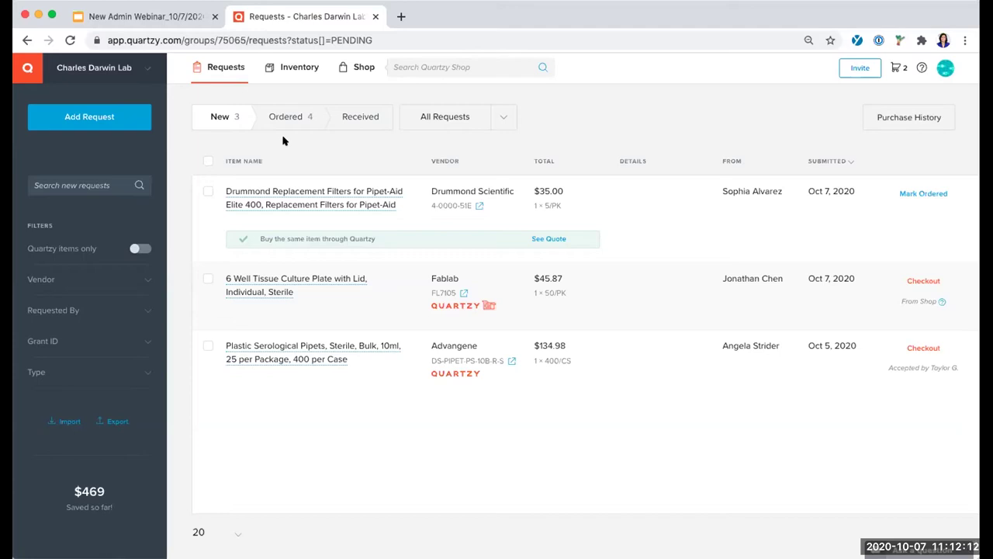
Start a new request and search all products for "50ml tube"
{"action": "left_click", "coordinate": [107, 120]}
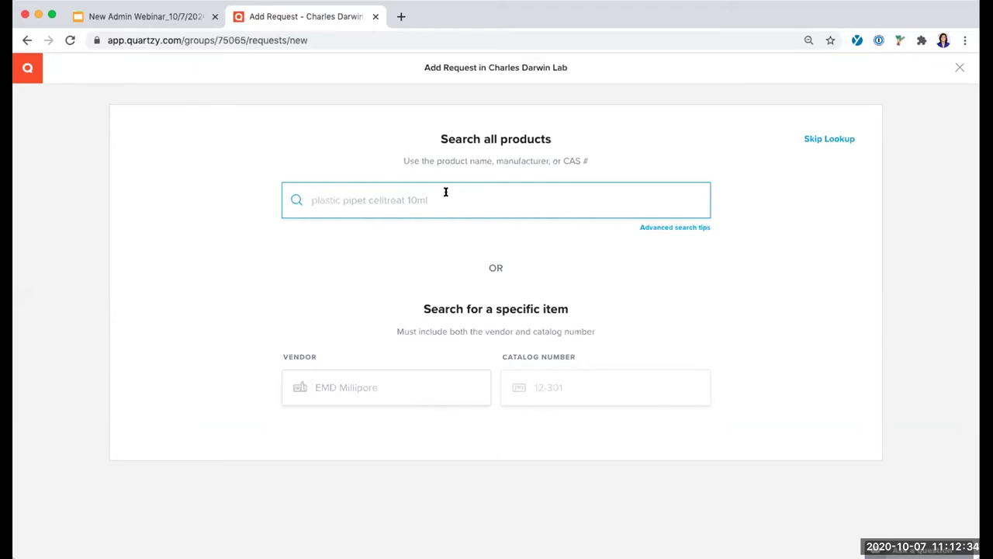
{"action": "type", "text": "50ml"}
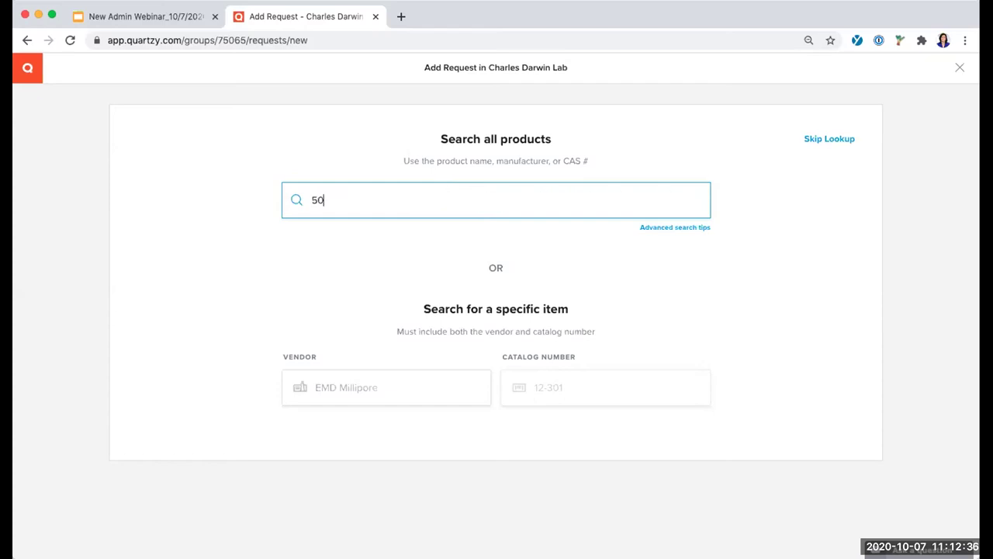
{"action": "type", "text": " tube"}
{"action": "key", "text": "Return"}
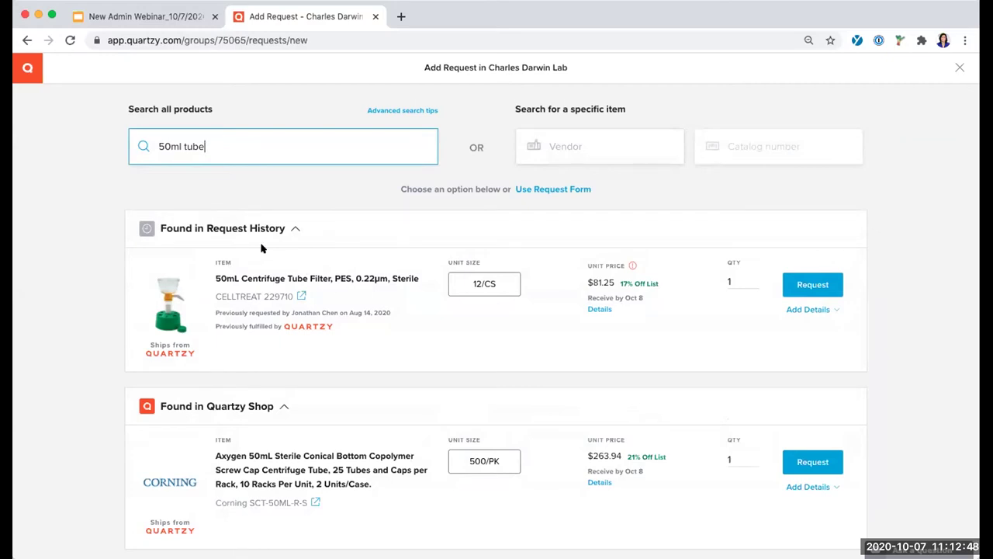
Request one unit of Corning's Axygen 50mL conical bottom centrifuge tubes, SCT-50ML-25-S with unit size UN, from the products available from other vendors
{"action": "scroll", "coordinate": [260, 249], "scroll_direction": "down", "scroll_amount": 4}
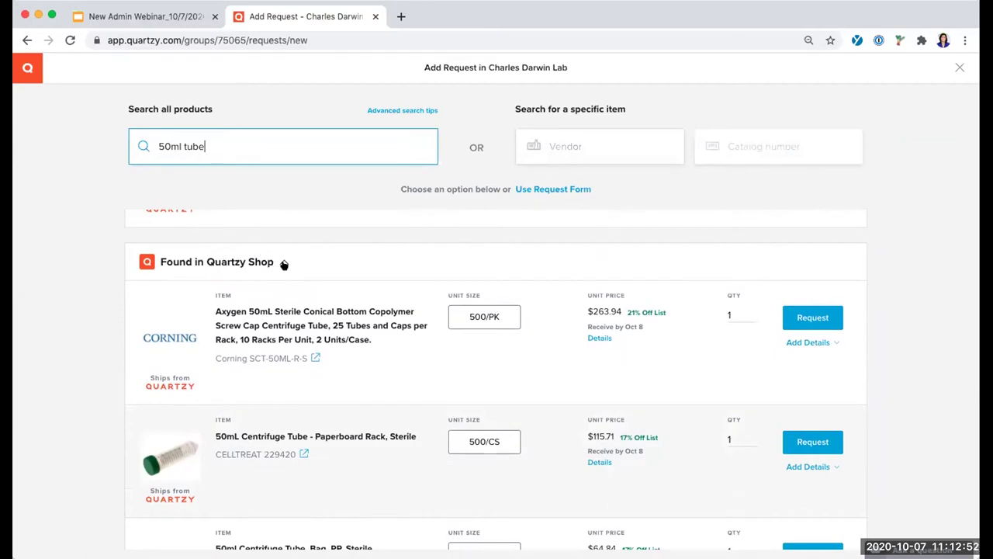
{"action": "scroll", "coordinate": [292, 262], "scroll_direction": "down", "scroll_amount": 5}
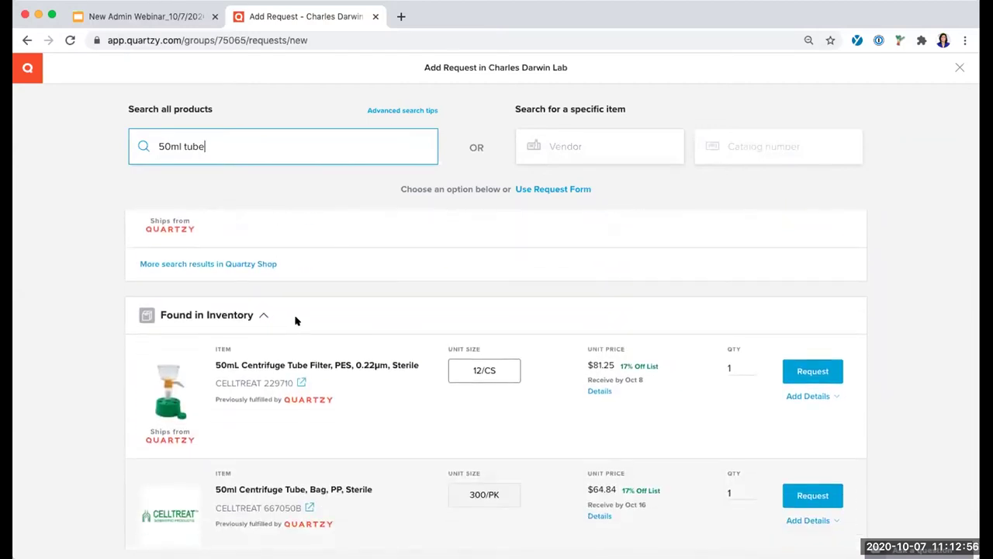
{"action": "scroll", "coordinate": [294, 321], "scroll_direction": "down", "scroll_amount": 3}
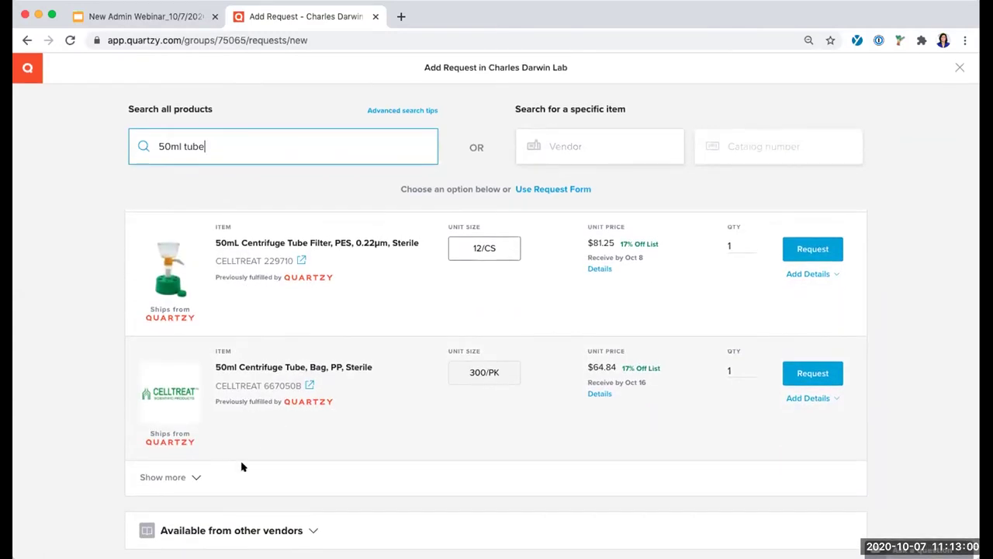
{"action": "left_click", "coordinate": [298, 525]}
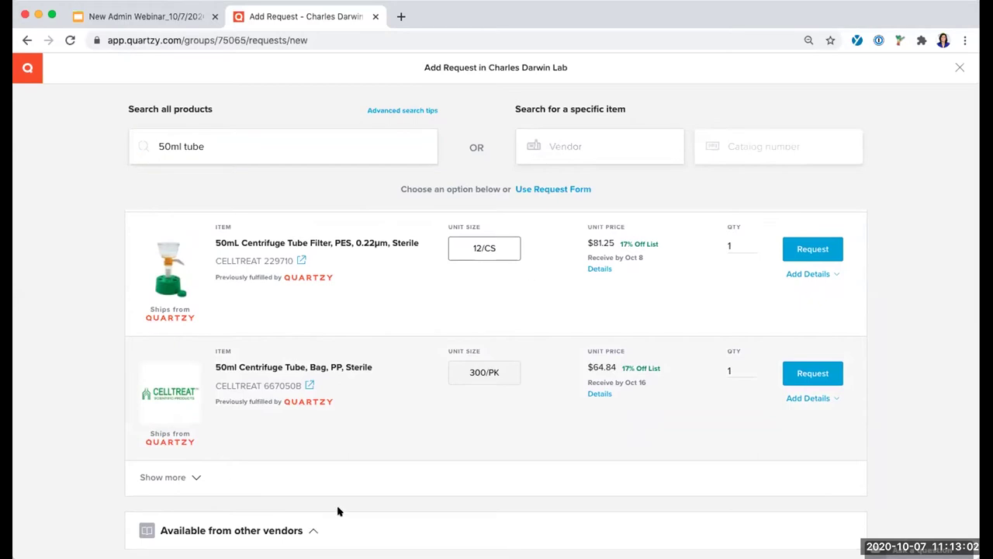
{"action": "scroll", "coordinate": [339, 510], "scroll_direction": "down", "scroll_amount": 1}
{"action": "scroll", "coordinate": [338, 505], "scroll_direction": "down", "scroll_amount": 1}
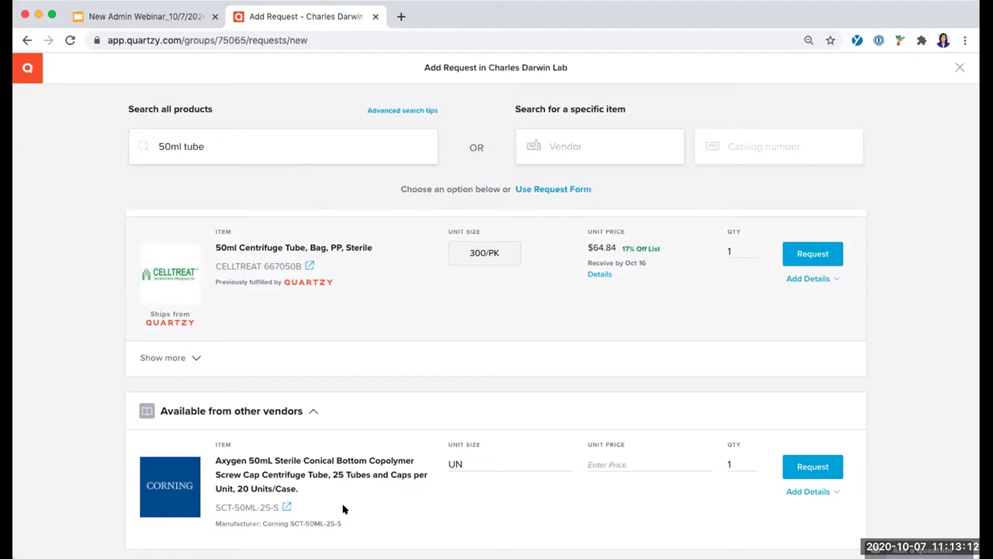
{"action": "scroll", "coordinate": [344, 508], "scroll_direction": "down", "scroll_amount": 1}
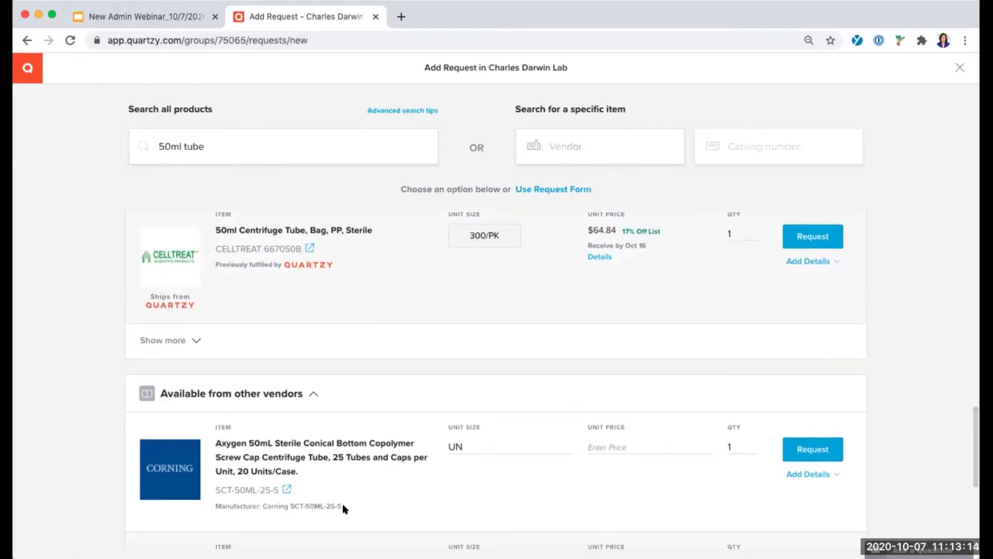
{"action": "scroll", "coordinate": [344, 508], "scroll_direction": "down", "scroll_amount": 2}
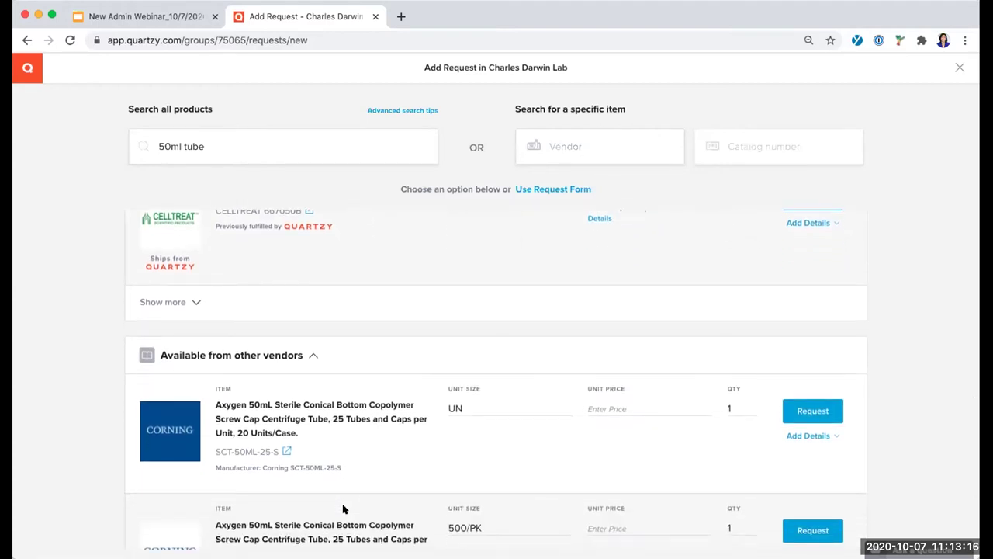
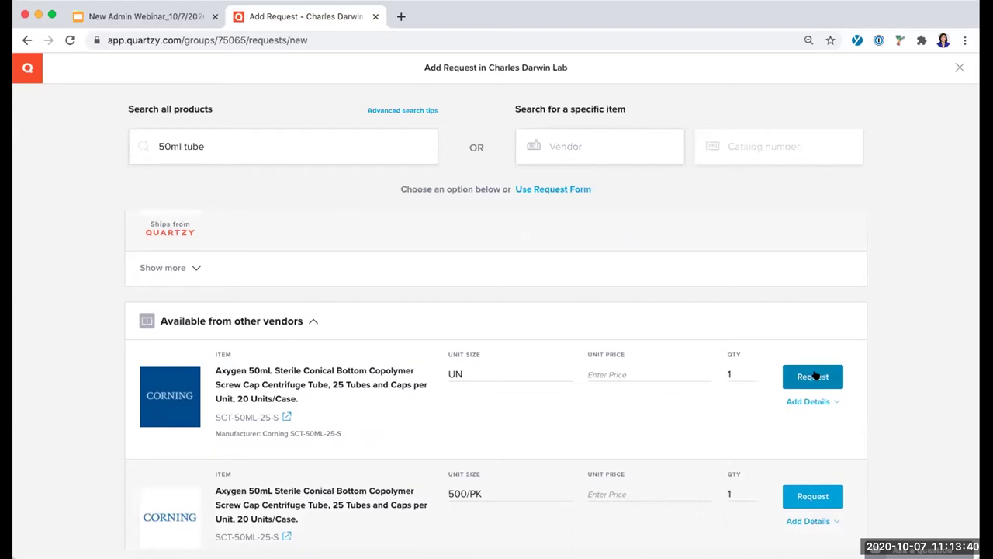
{"action": "left_click", "coordinate": [814, 376]}
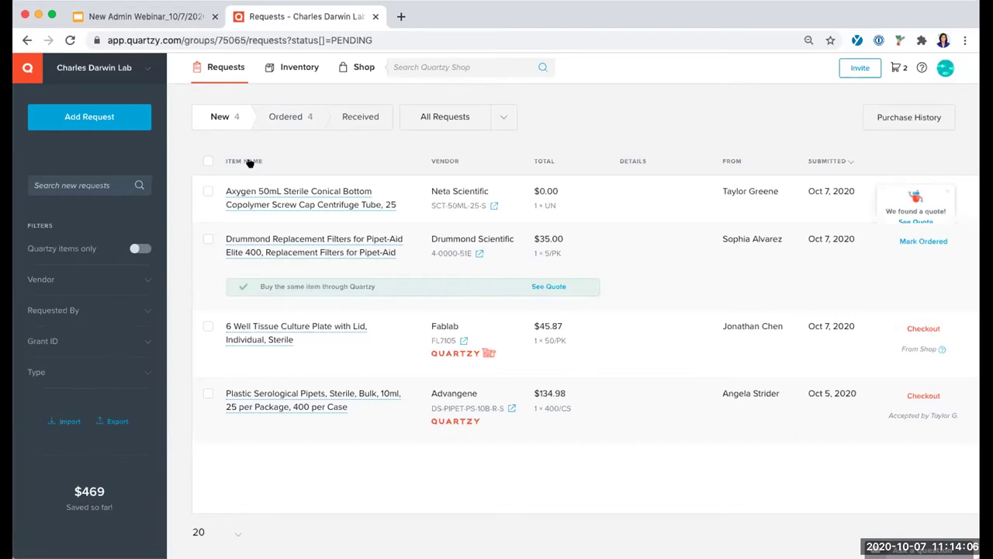
Set the unit price of the new Axygen 50mL centrifuge tube request to 10
{"action": "left_click", "coordinate": [269, 194]}
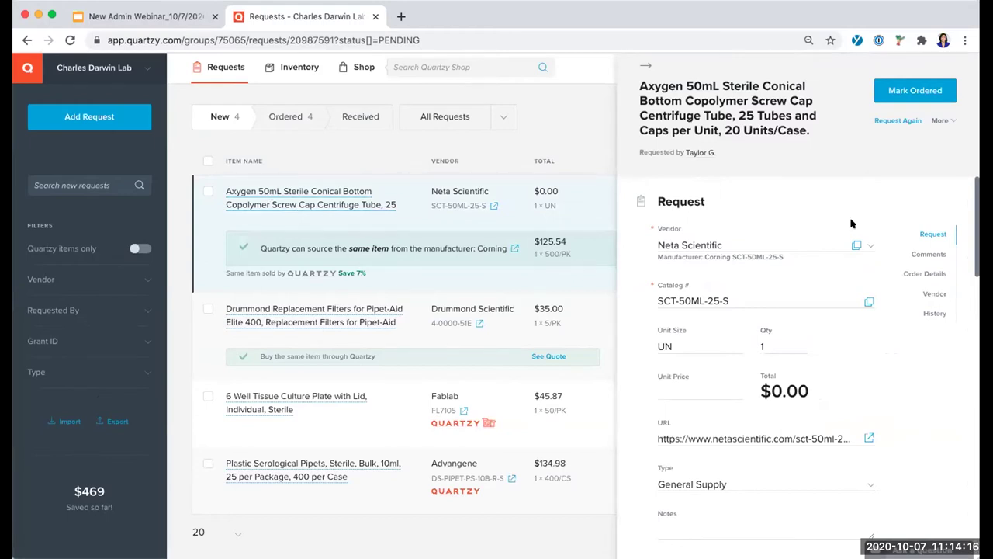
{"action": "scroll", "coordinate": [807, 256], "scroll_direction": "down", "scroll_amount": 1}
{"action": "left_click", "coordinate": [686, 361]}
{"action": "type", "text": "10"}
{"action": "left_click", "coordinate": [863, 365]}
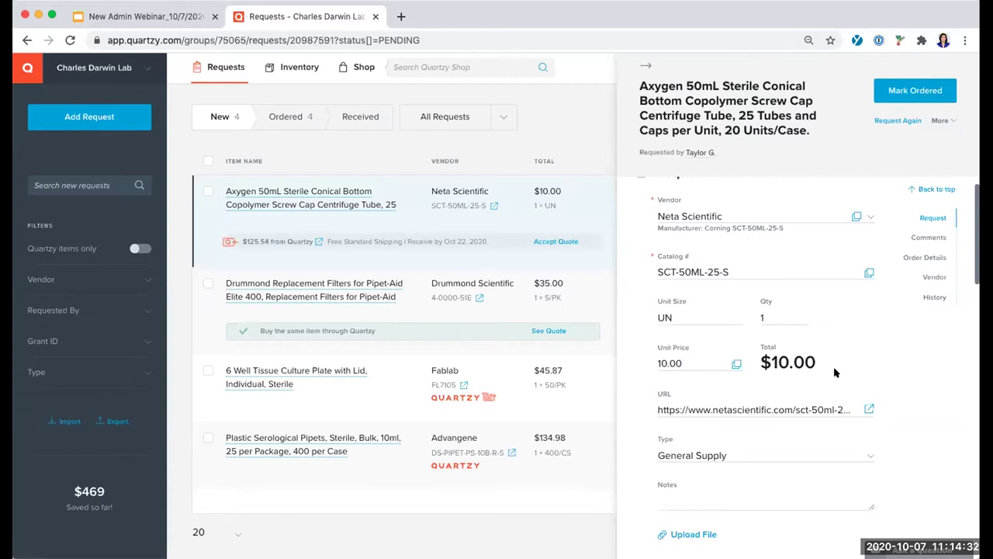
Review the comments, order details, vendor and history sections of the Axygen tube request, then close its details
{"action": "scroll", "coordinate": [834, 372], "scroll_direction": "down", "scroll_amount": 4}
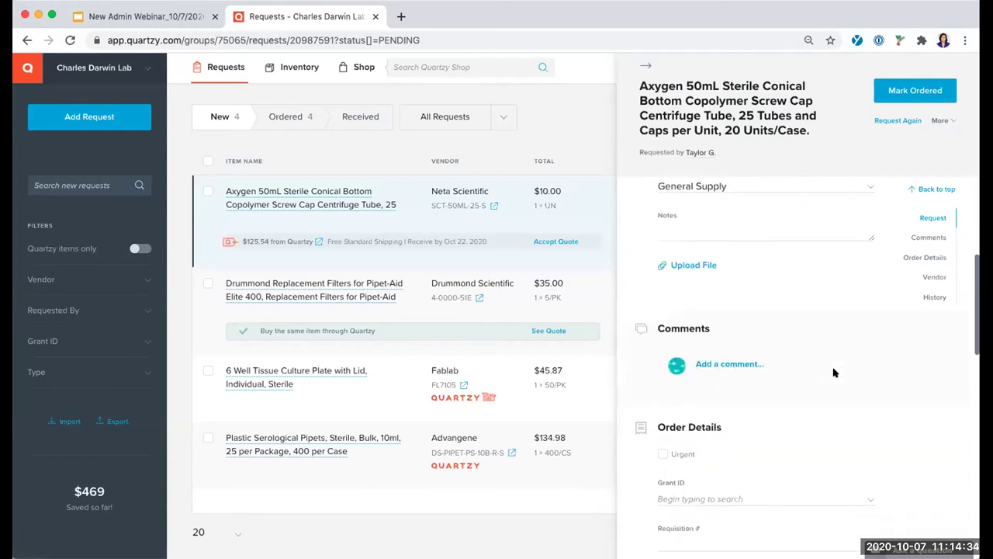
{"action": "left_click", "coordinate": [910, 238]}
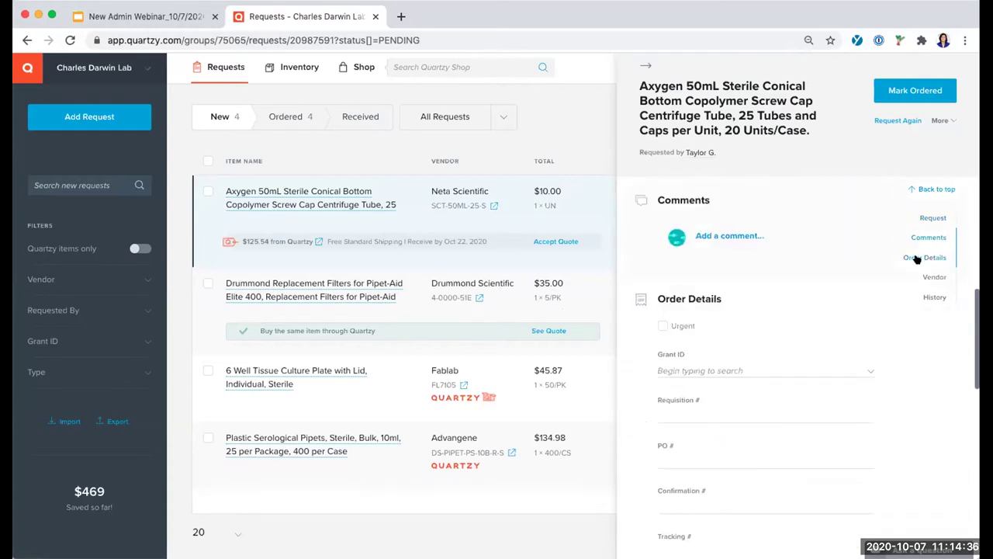
{"action": "left_click", "coordinate": [916, 257]}
{"action": "left_click", "coordinate": [927, 277]}
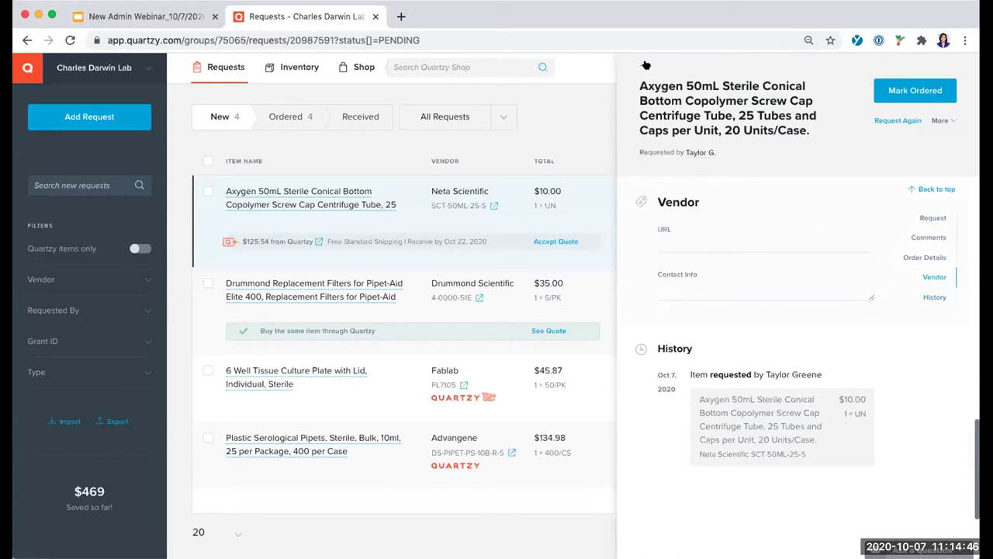
{"action": "left_click", "coordinate": [558, 122]}
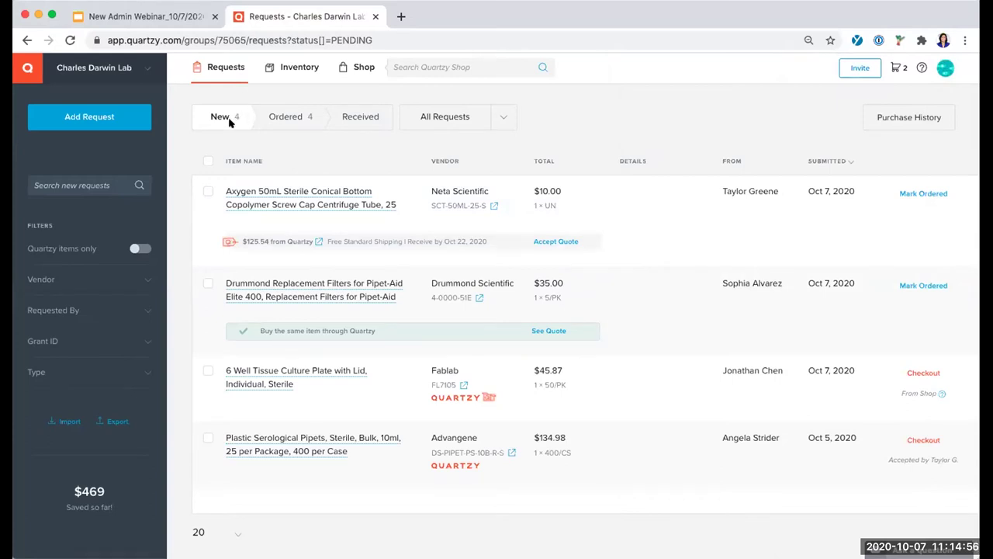
Look over the ordered requests, then mark the new Axygen 50mL centrifuge tube request as ordered
{"action": "left_click", "coordinate": [277, 119]}
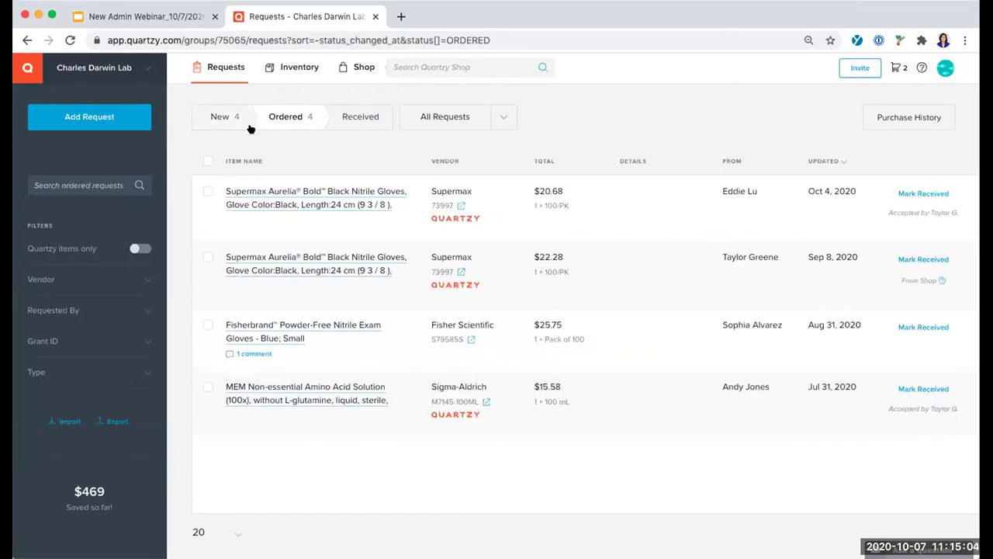
{"action": "left_click", "coordinate": [222, 117]}
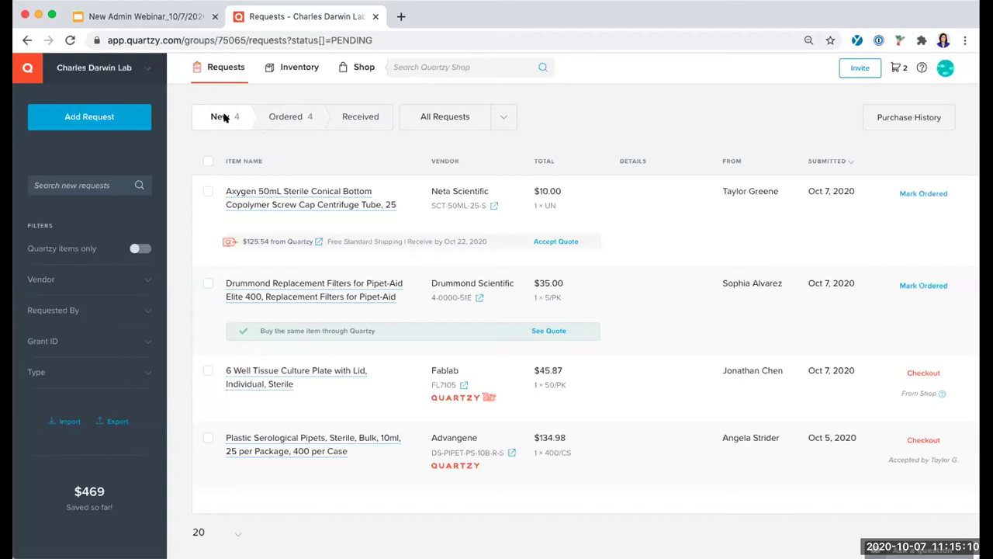
{"action": "mouse_move", "coordinate": [349, 210]}
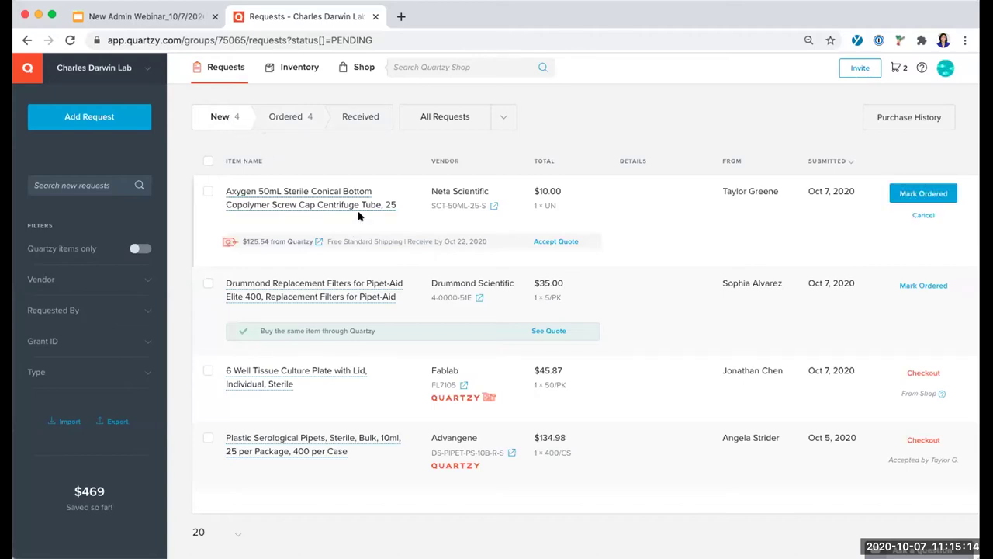
{"action": "left_click", "coordinate": [912, 194]}
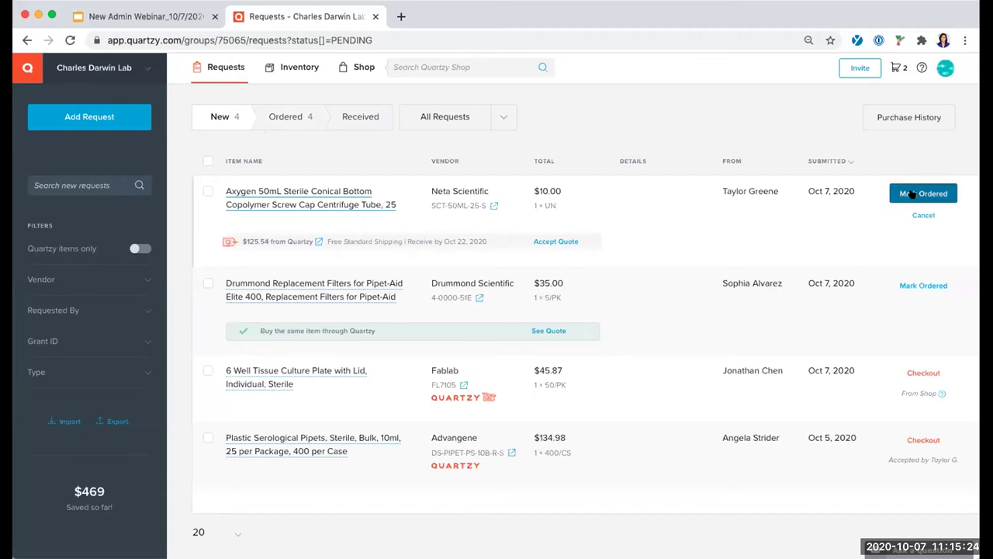
{"action": "left_click", "coordinate": [386, 373]}
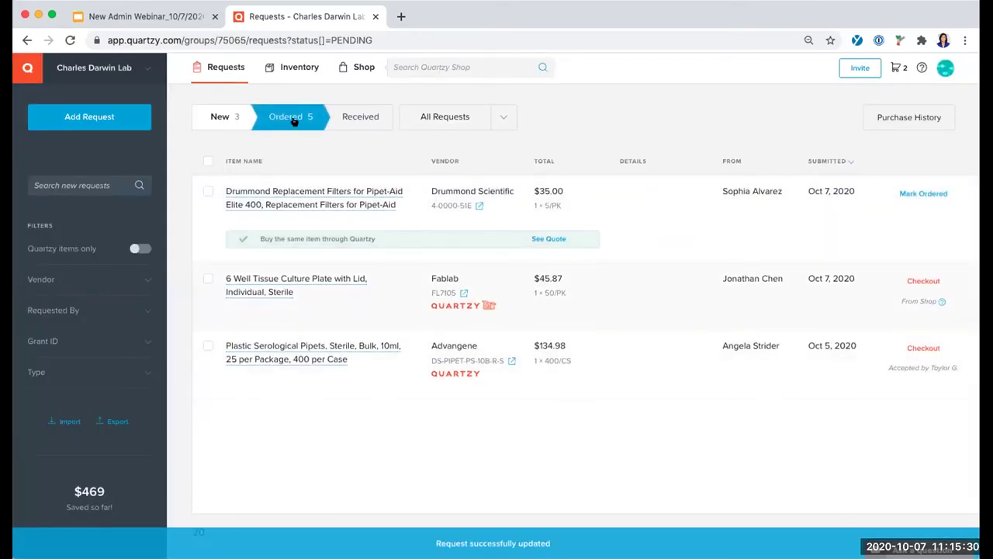
Mark the ordered Axygen tube request as received, adding the item to inventory with Main Lab as its location
{"action": "left_click", "coordinate": [294, 122]}
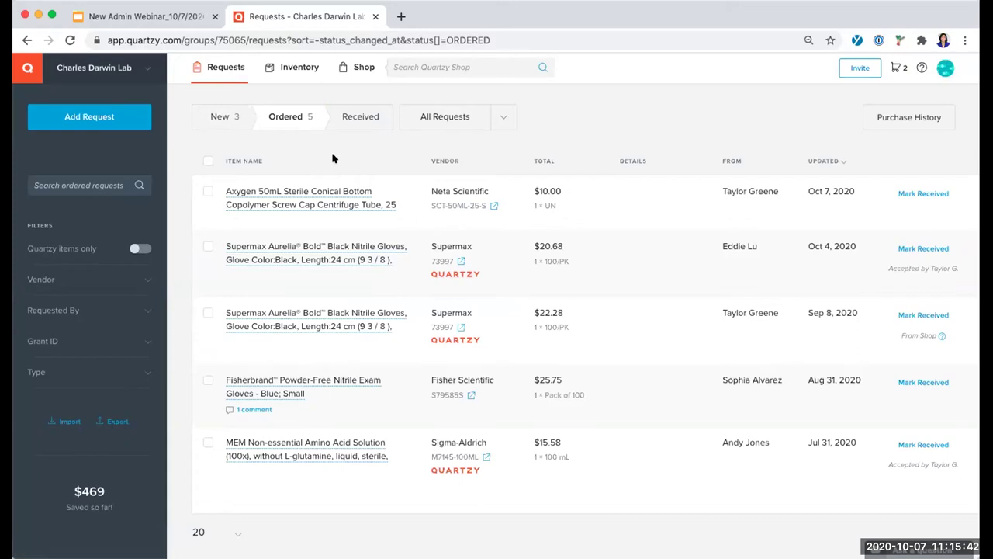
{"action": "left_click", "coordinate": [912, 194]}
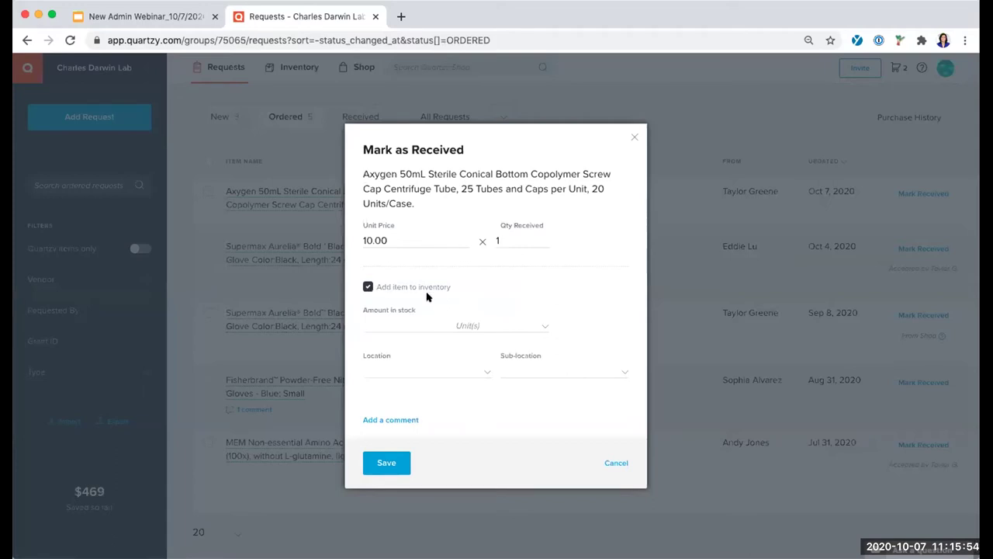
{"action": "left_click", "coordinate": [448, 371]}
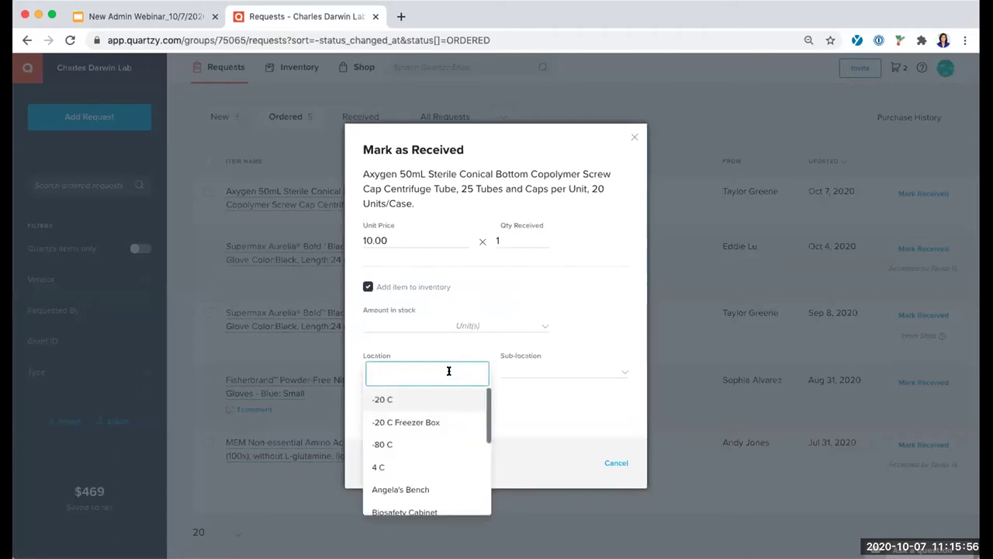
{"action": "scroll", "coordinate": [421, 417], "scroll_direction": "down", "scroll_amount": 5}
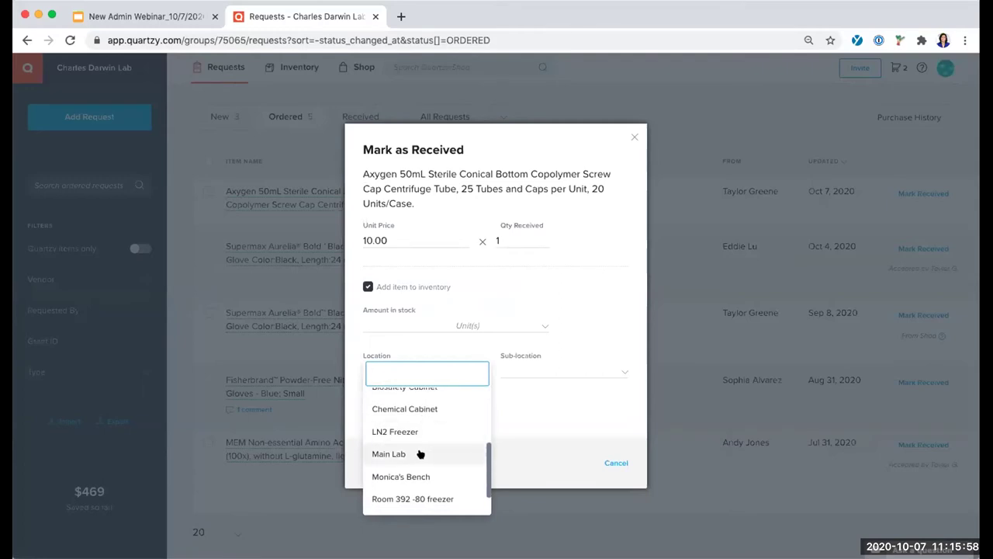
{"action": "left_click", "coordinate": [421, 454]}
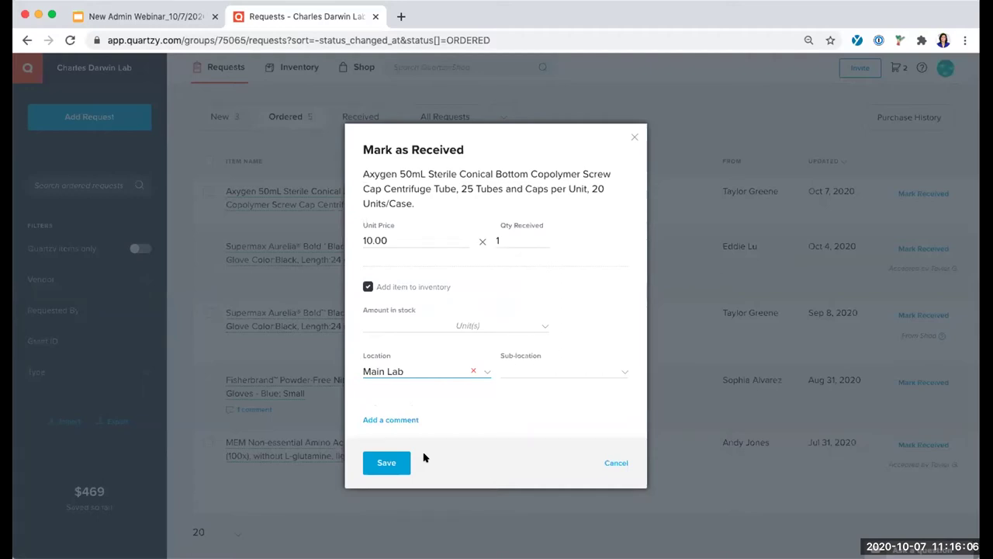
{"action": "left_click", "coordinate": [385, 469]}
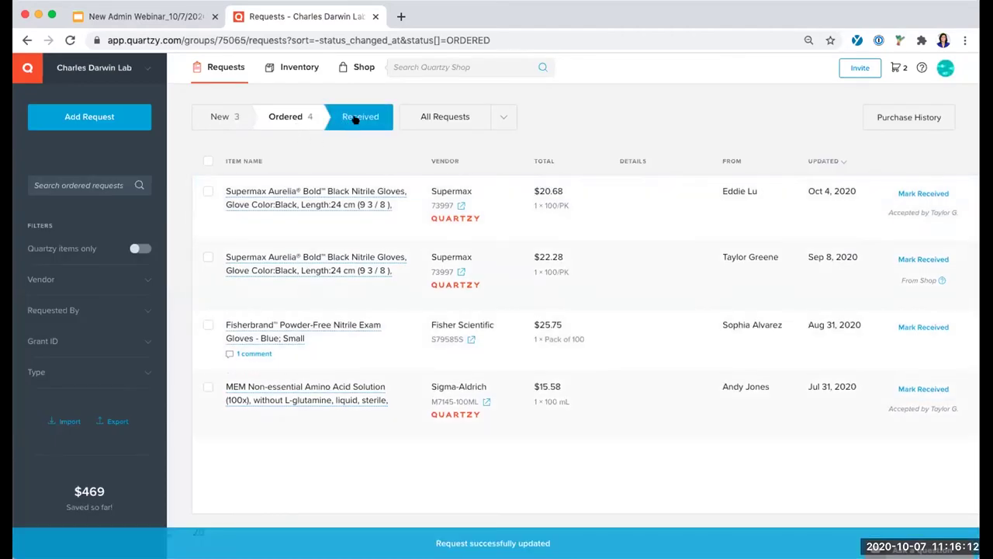
View the received requests and the status options for filtering all requests
{"action": "left_click", "coordinate": [357, 117]}
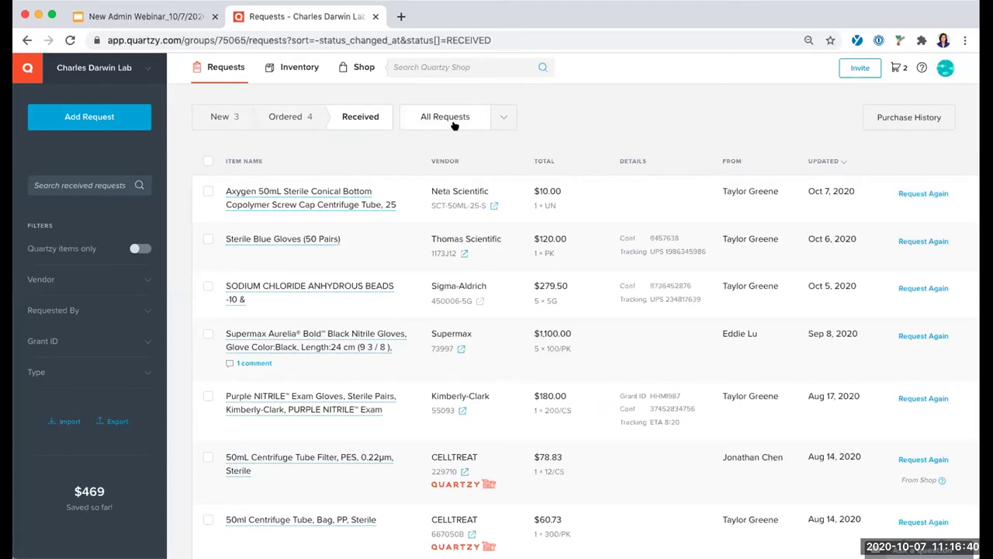
{"action": "left_click", "coordinate": [503, 119]}
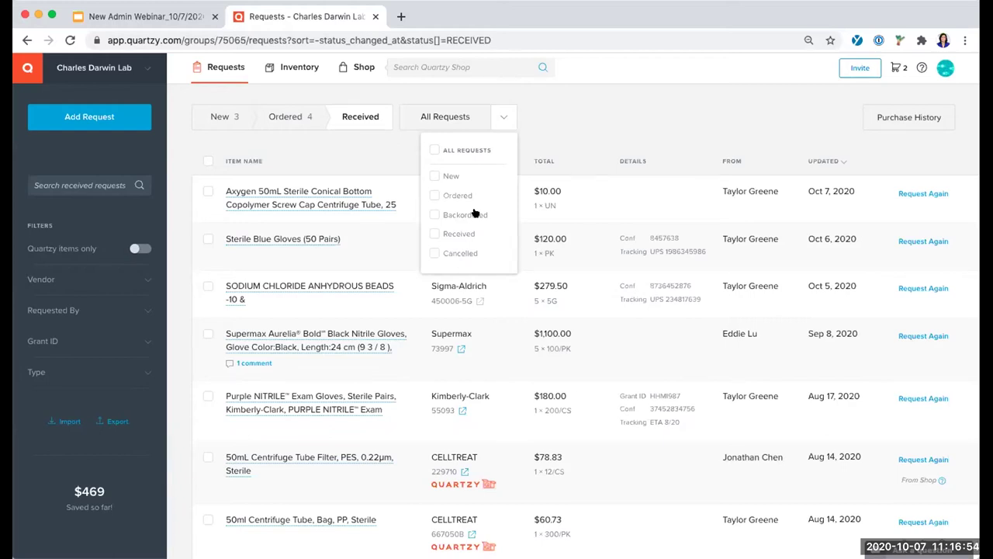
{"action": "left_click", "coordinate": [505, 116]}
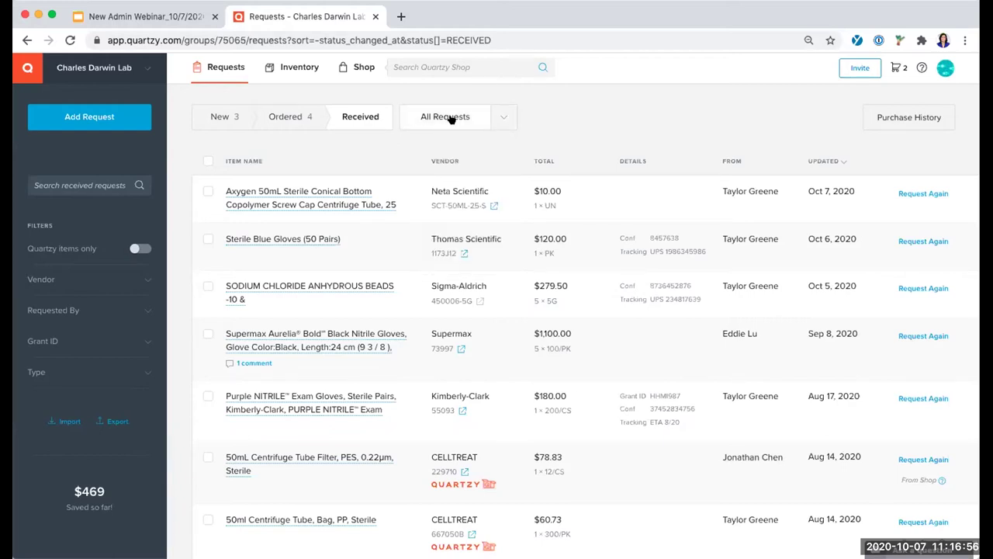
Examine the bulk actions offered for a selected received request, then clear the selection and return to the ordered requests
{"action": "left_click", "coordinate": [207, 191]}
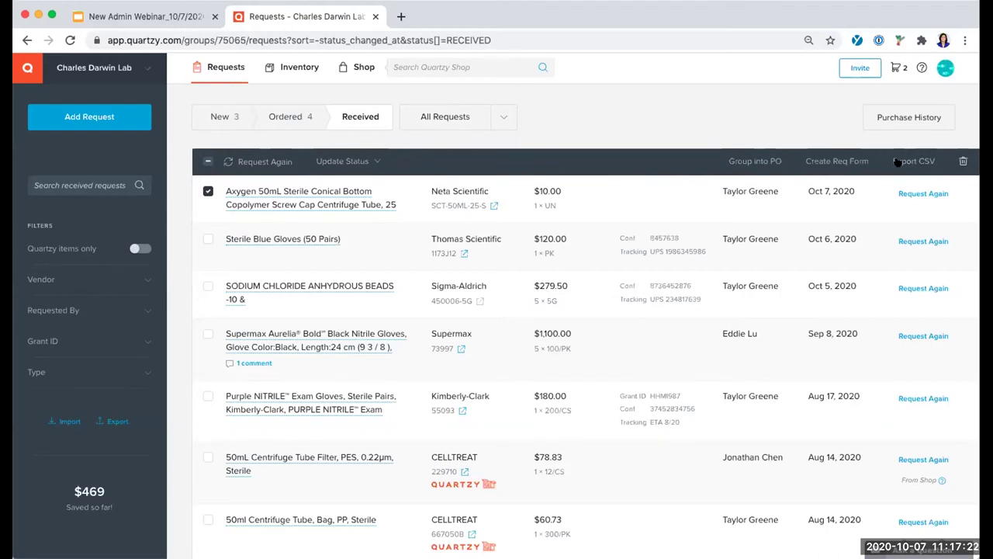
{"action": "left_click", "coordinate": [208, 191]}
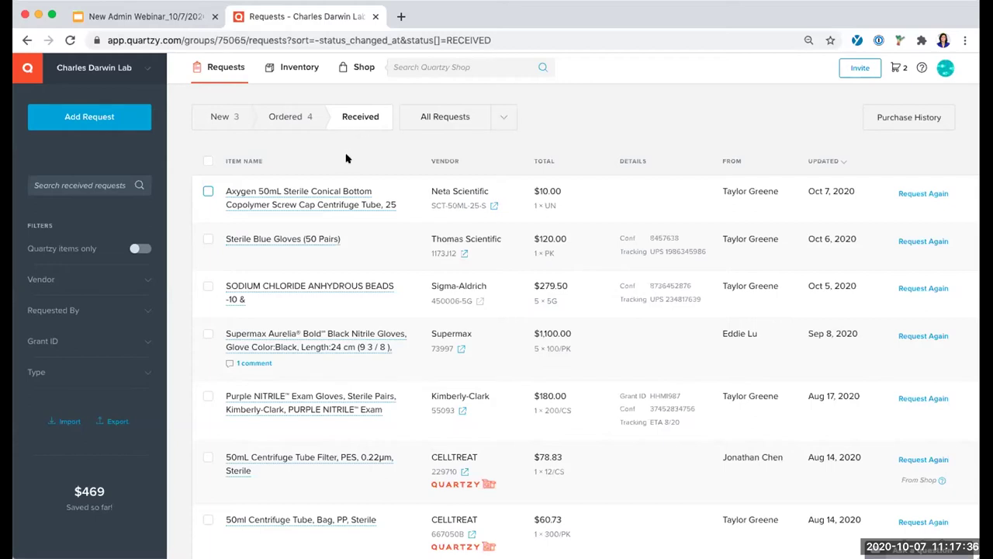
{"action": "left_click", "coordinate": [291, 117]}
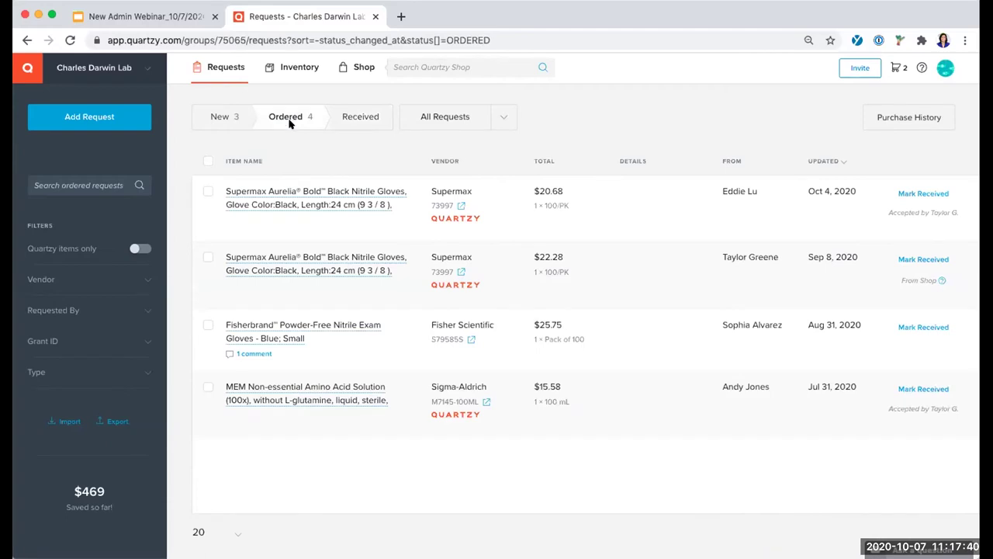
View the details and additional actions of the ordered Fisherbrand nitrile gloves request, then close it
{"action": "left_click", "coordinate": [288, 324]}
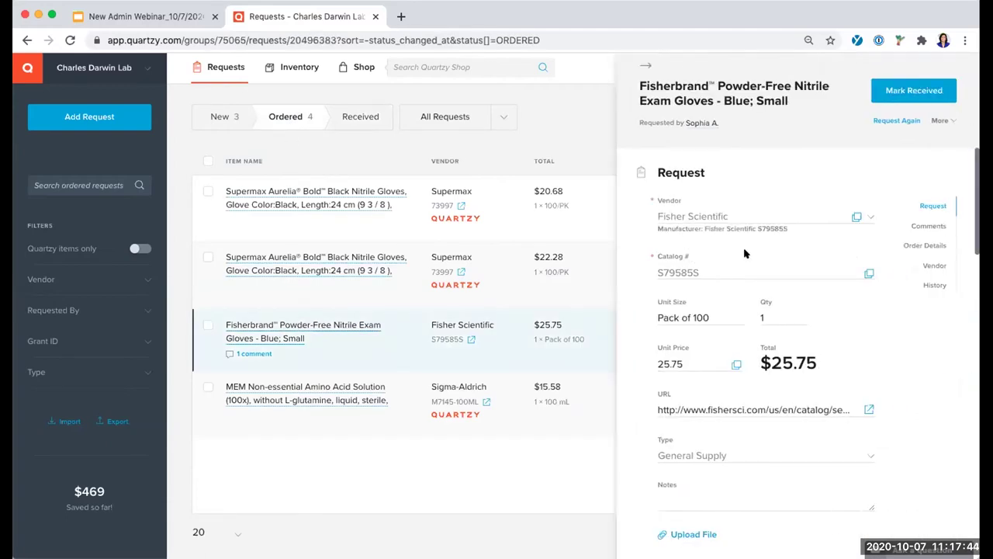
{"action": "left_click", "coordinate": [940, 121]}
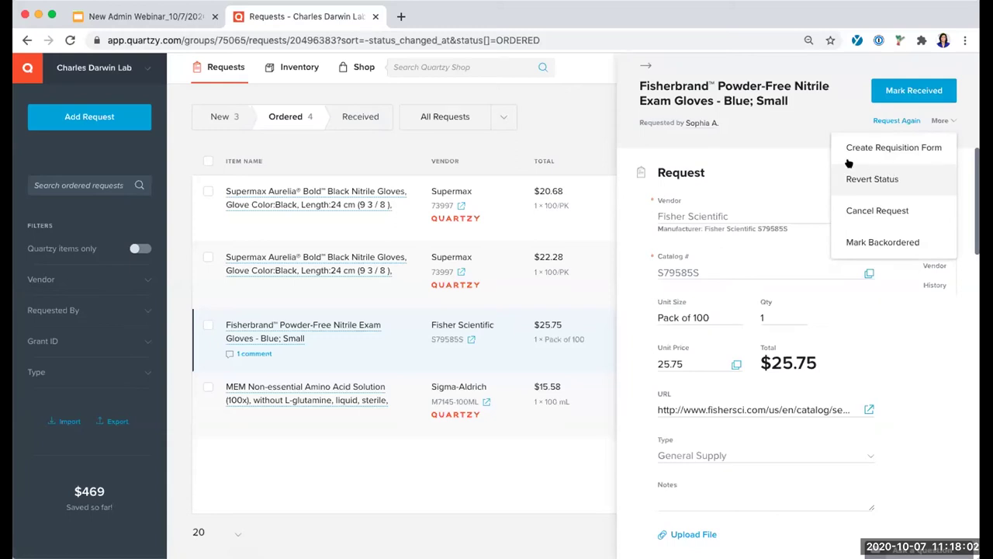
{"action": "left_click", "coordinate": [646, 67]}
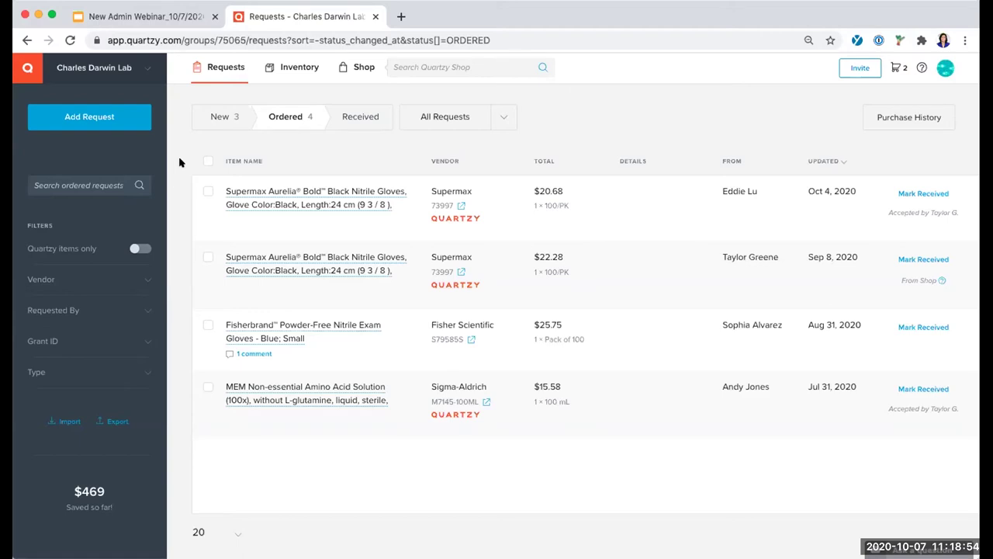
Add the Price column to the lab's inventory list
{"action": "left_click", "coordinate": [295, 68]}
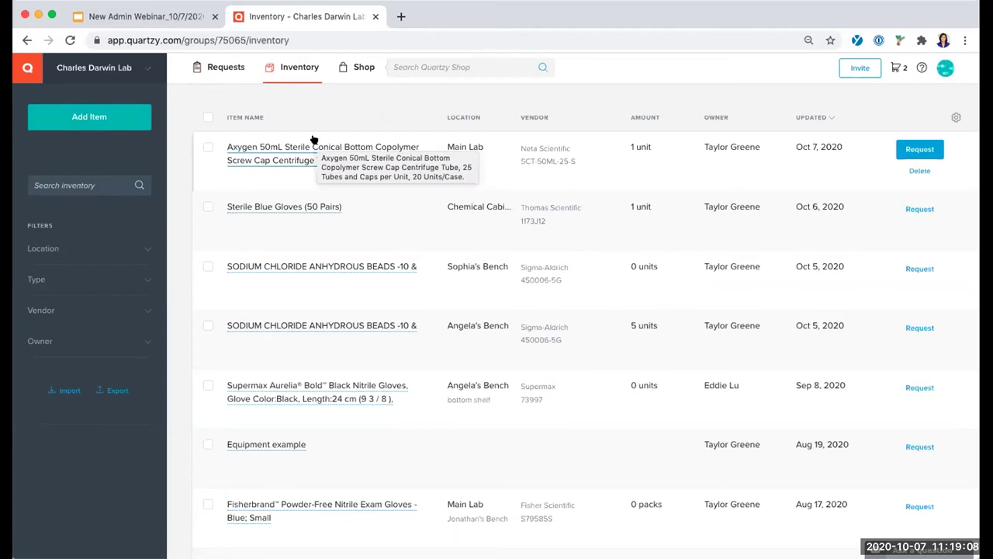
{"action": "left_click", "coordinate": [956, 117]}
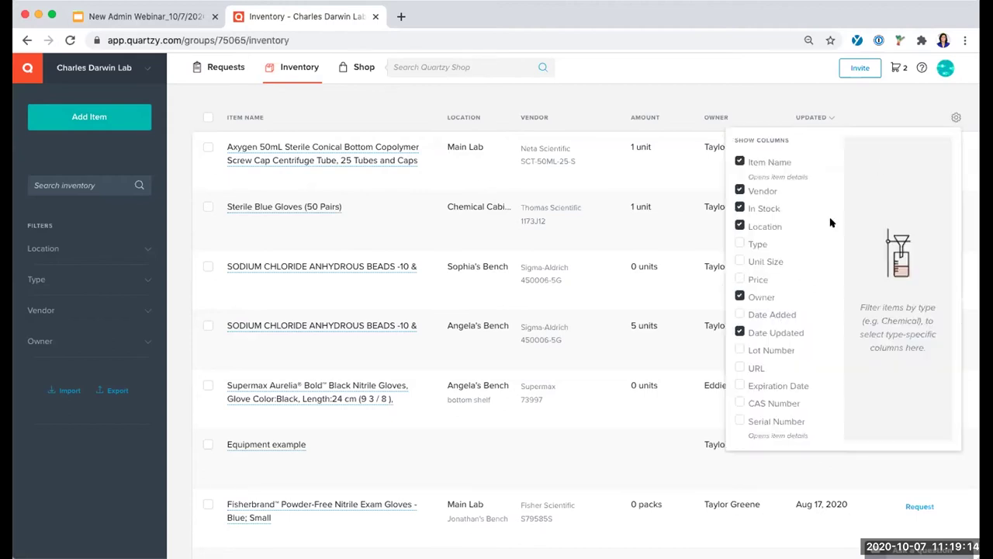
{"action": "left_click", "coordinate": [738, 278]}
{"action": "left_click", "coordinate": [955, 118]}
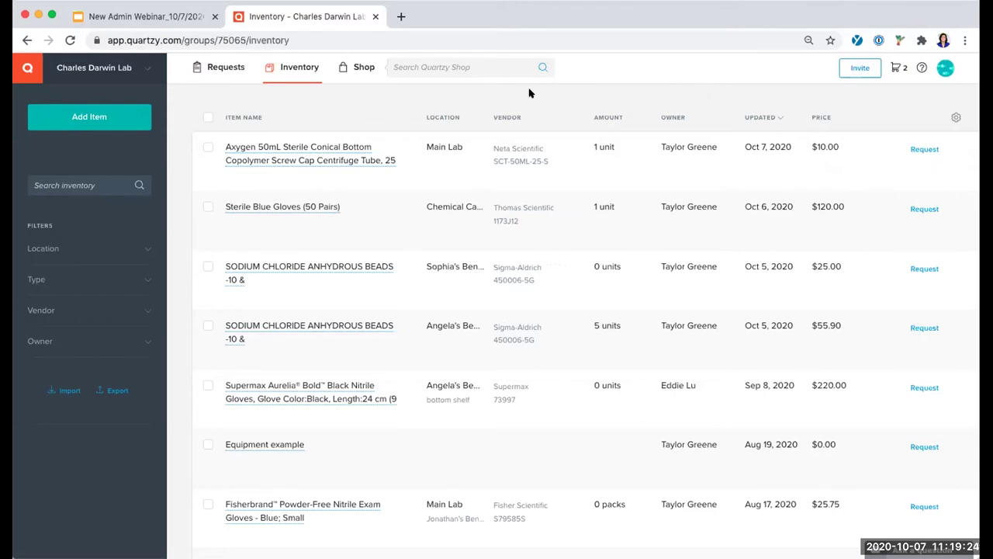
Try receiving the ordered Fisherbrand gloves request with a received quantity of 0, then discard the form
{"action": "left_click", "coordinate": [221, 76]}
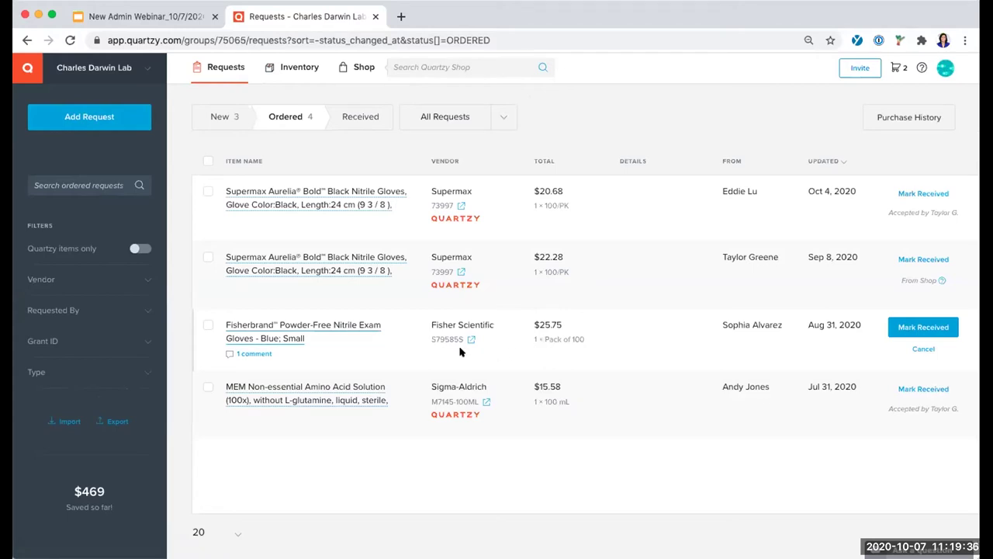
{"action": "left_click", "coordinate": [912, 329]}
{"action": "left_click", "coordinate": [512, 197]}
{"action": "left_click_drag", "start_coordinate": [500, 194], "coordinate": [488, 195]}
{"action": "type", "text": "0"}
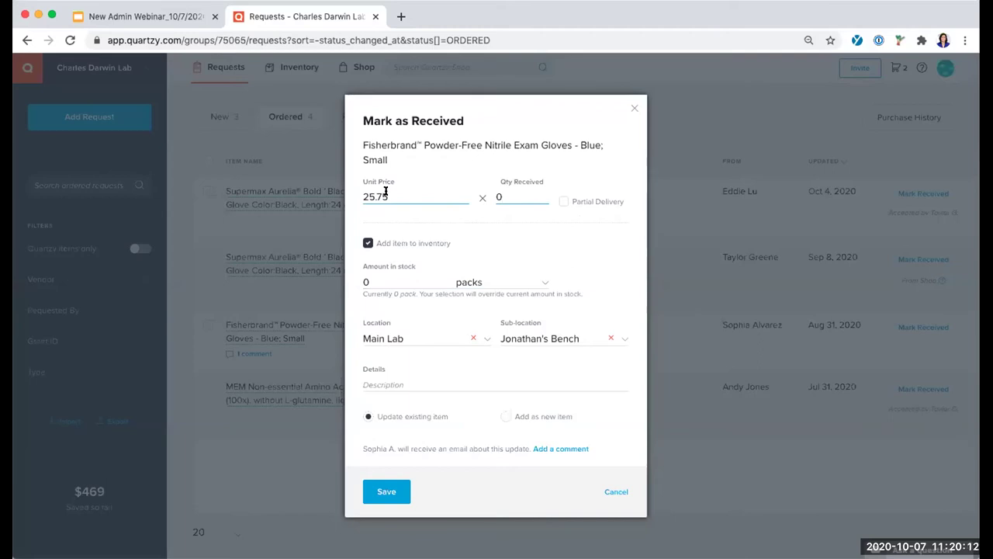
{"action": "left_click", "coordinate": [633, 107]}
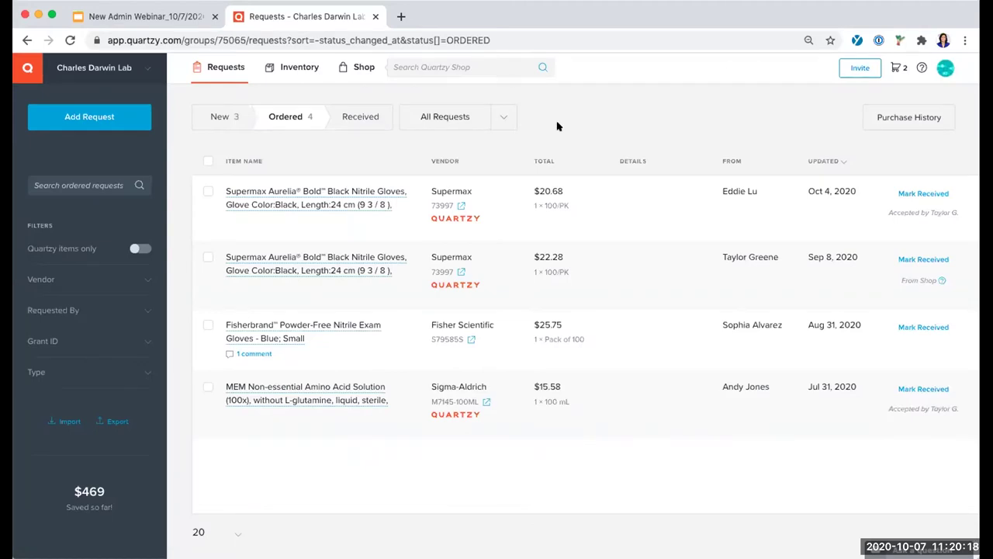
Try receiving the Fisherbrand gloves as a new inventory item with 3 packs in the Biosafety Cabinet, then discard the form
{"action": "left_click", "coordinate": [278, 67]}
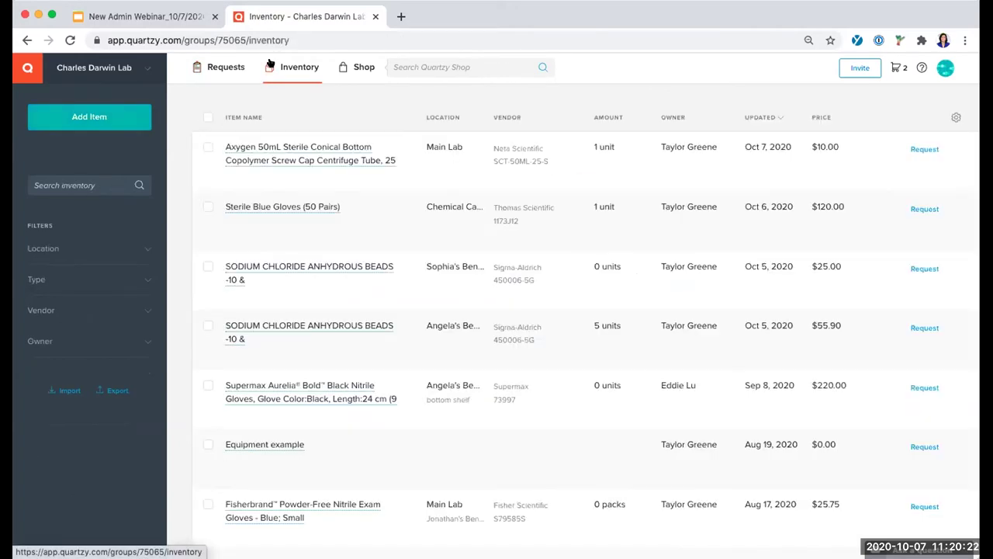
{"action": "left_click", "coordinate": [216, 67]}
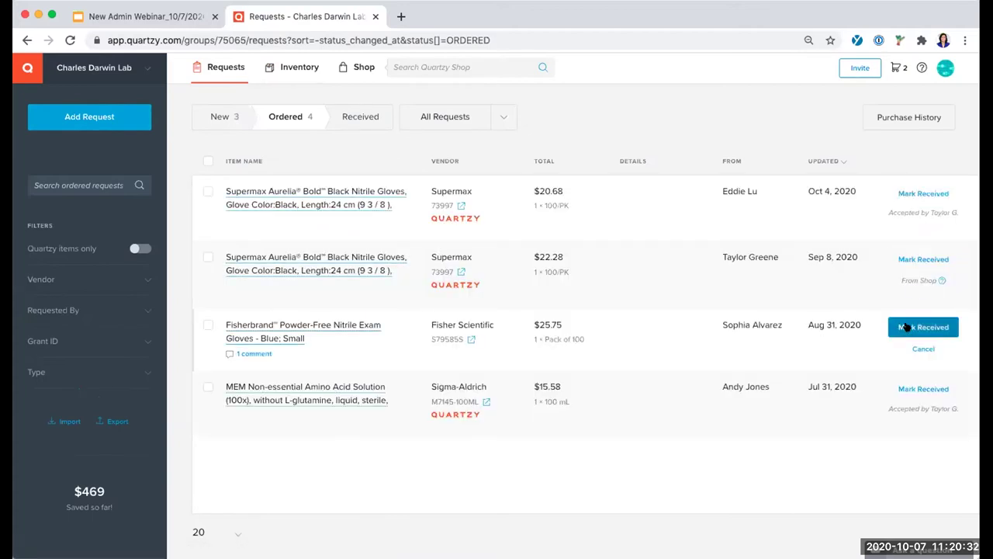
{"action": "left_click", "coordinate": [907, 326]}
{"action": "left_click", "coordinate": [514, 392]}
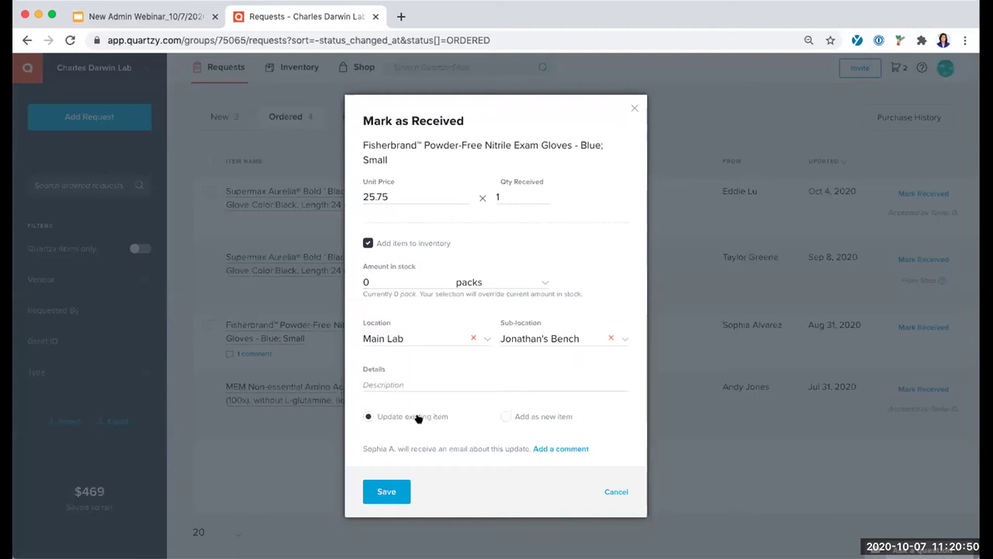
{"action": "left_click", "coordinate": [373, 281]}
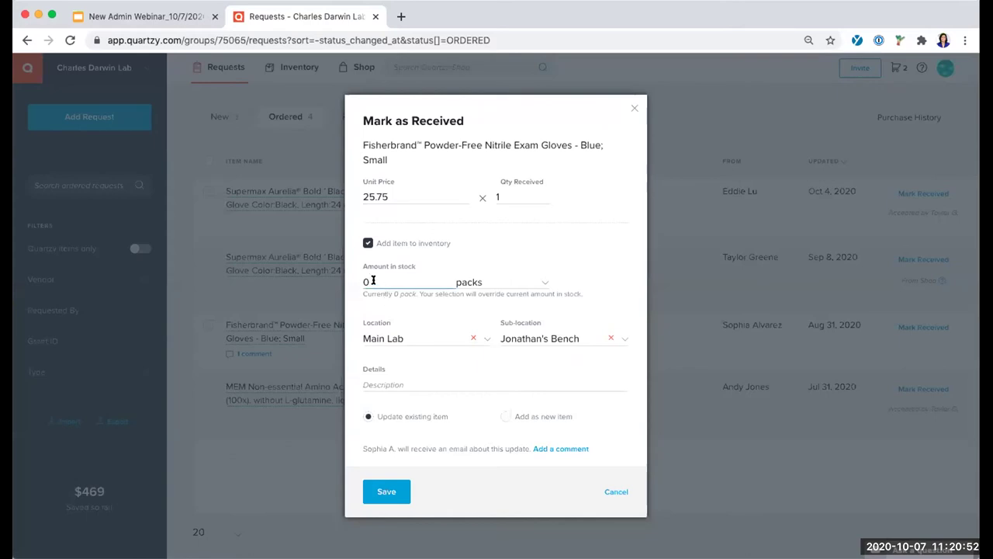
{"action": "left_click_drag", "start_coordinate": [361, 282], "coordinate": [383, 281]}
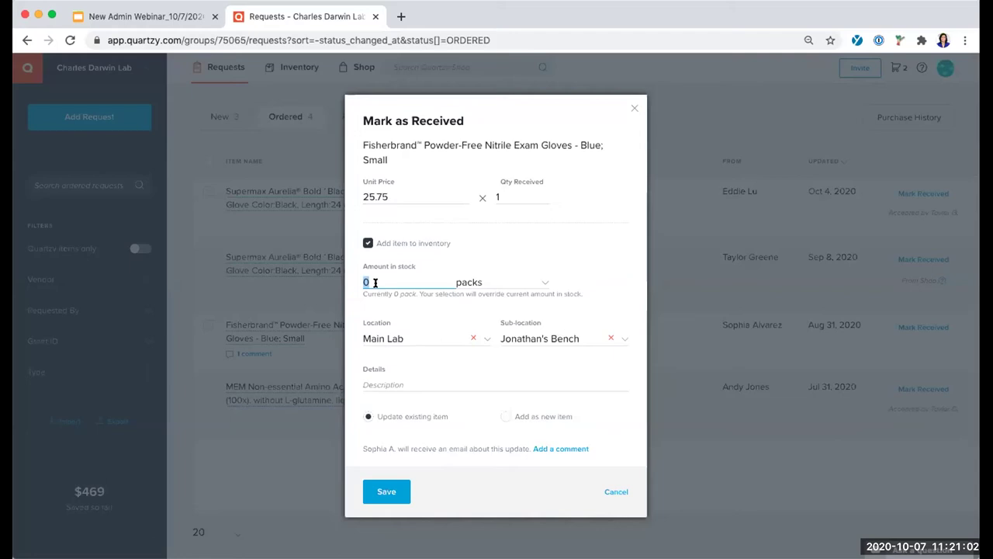
{"action": "type", "text": "3"}
{"action": "left_click", "coordinate": [485, 339]}
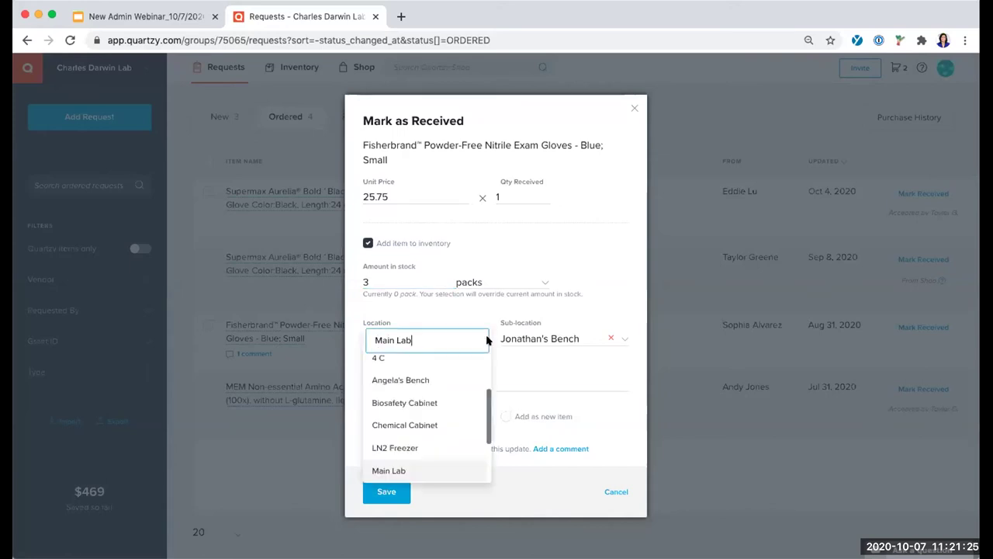
{"action": "left_click", "coordinate": [426, 402]}
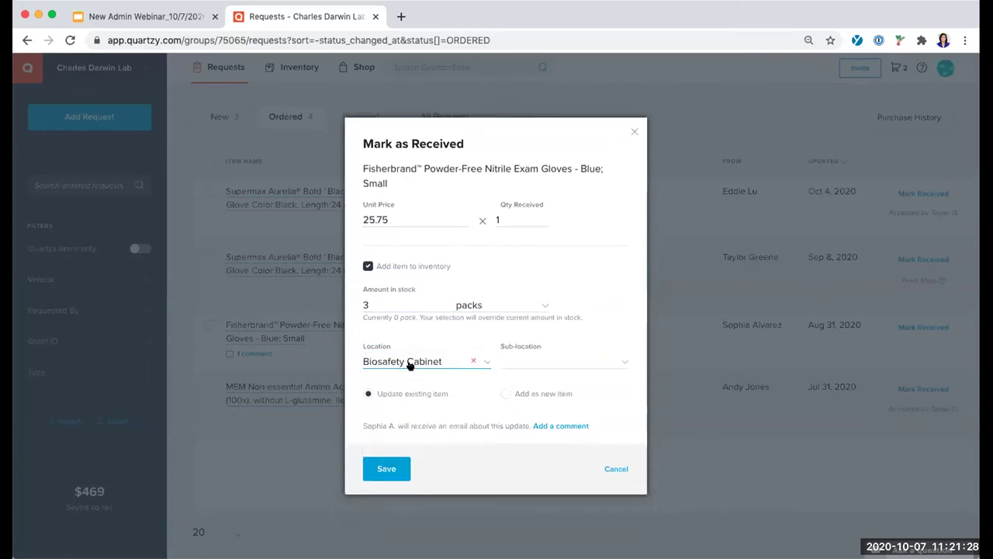
{"action": "left_click", "coordinate": [535, 396]}
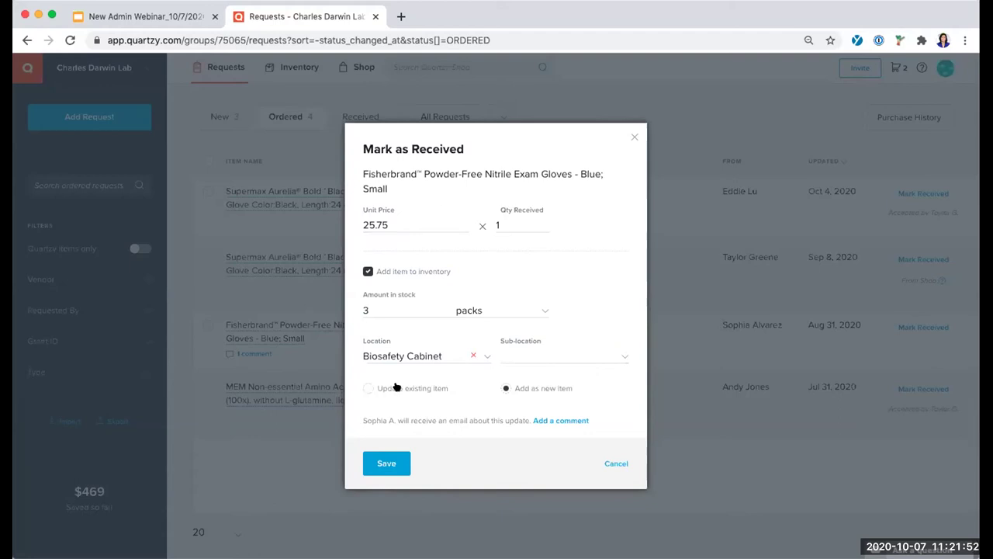
{"action": "left_click", "coordinate": [633, 138]}
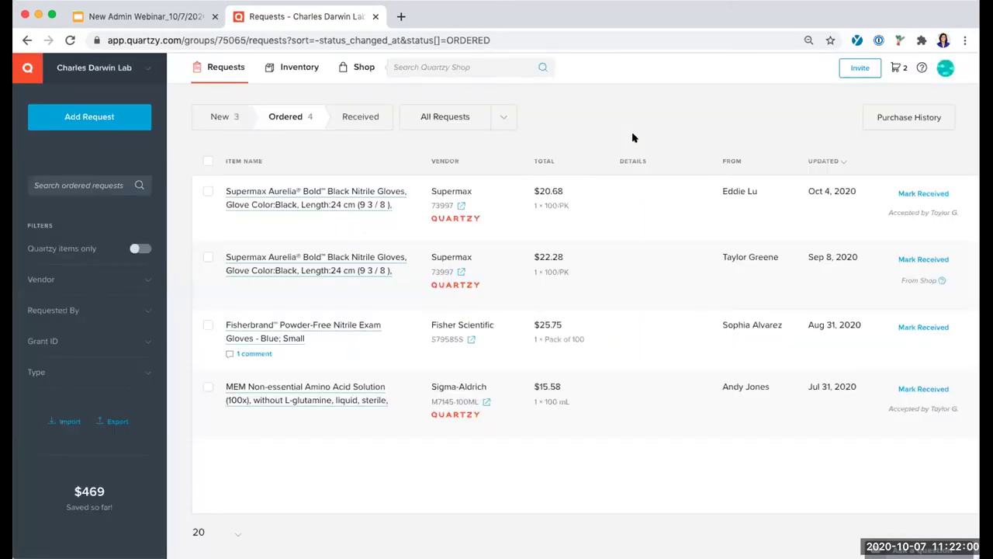
Filter the inventory to the Chemical type and review the column options offered for chemicals
{"action": "left_click", "coordinate": [282, 73]}
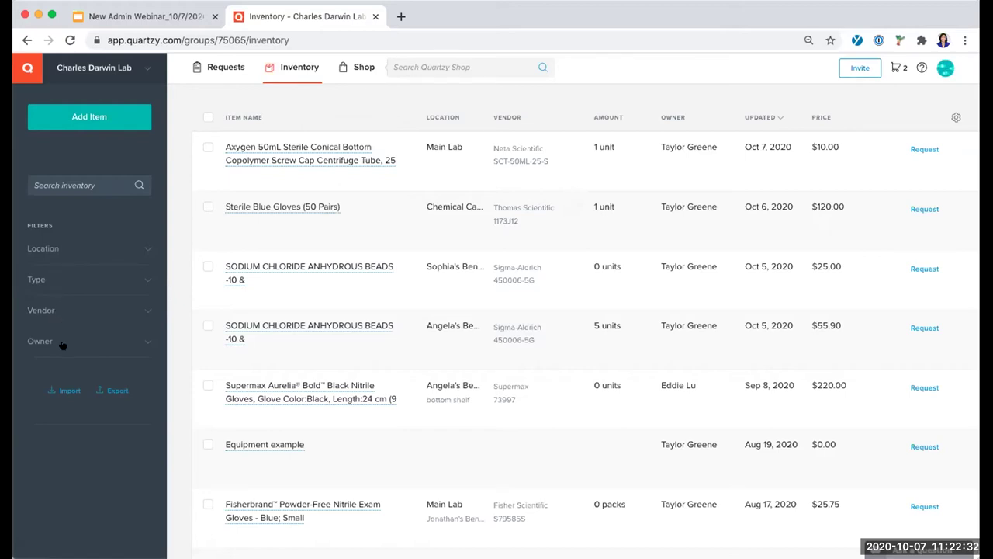
{"action": "left_click", "coordinate": [145, 281]}
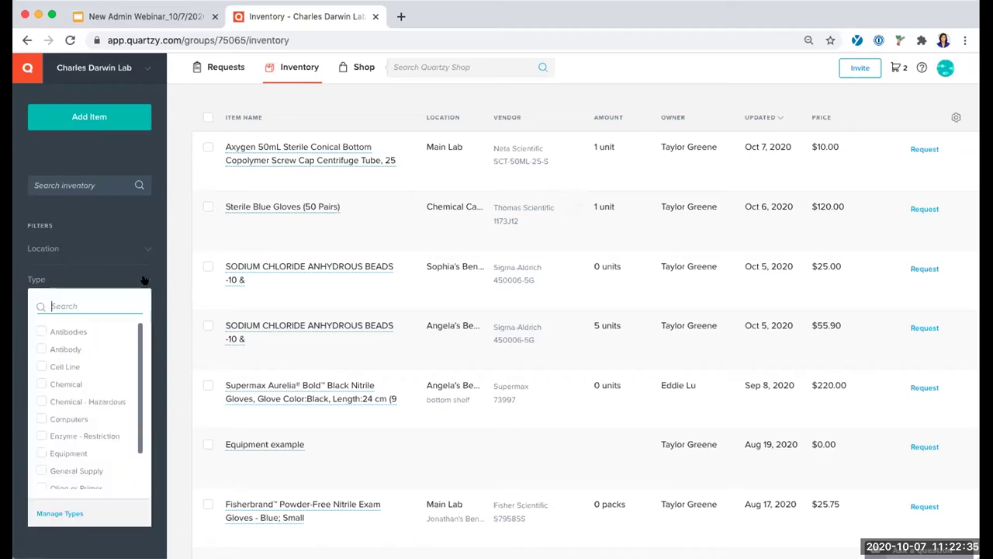
{"action": "left_click", "coordinate": [36, 385]}
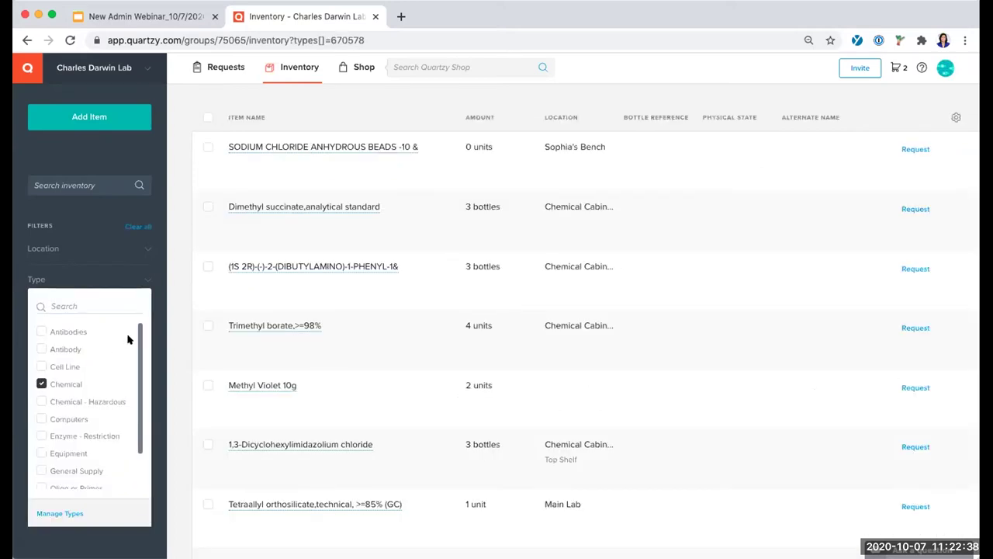
{"action": "left_click", "coordinate": [172, 288]}
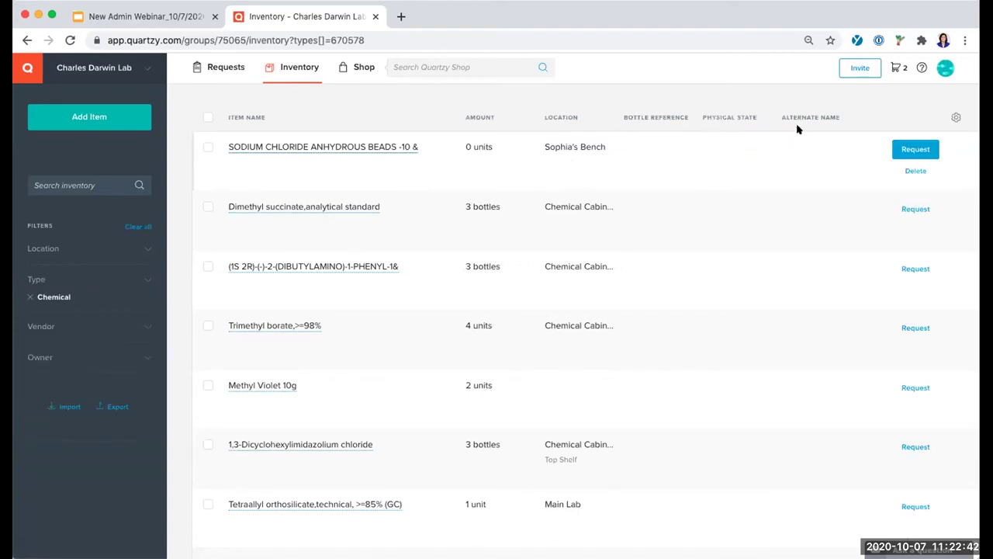
{"action": "left_click", "coordinate": [955, 118]}
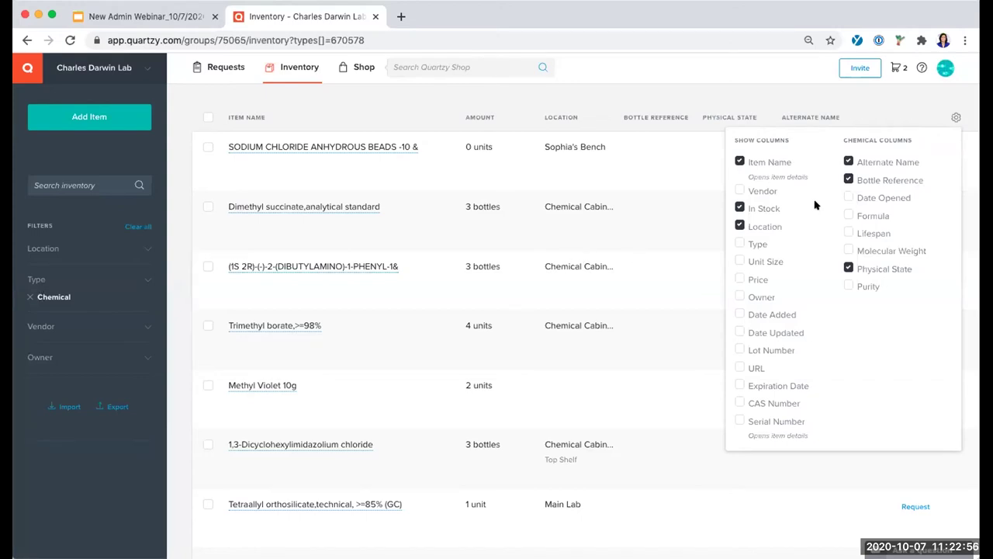
{"action": "left_click", "coordinate": [955, 117]}
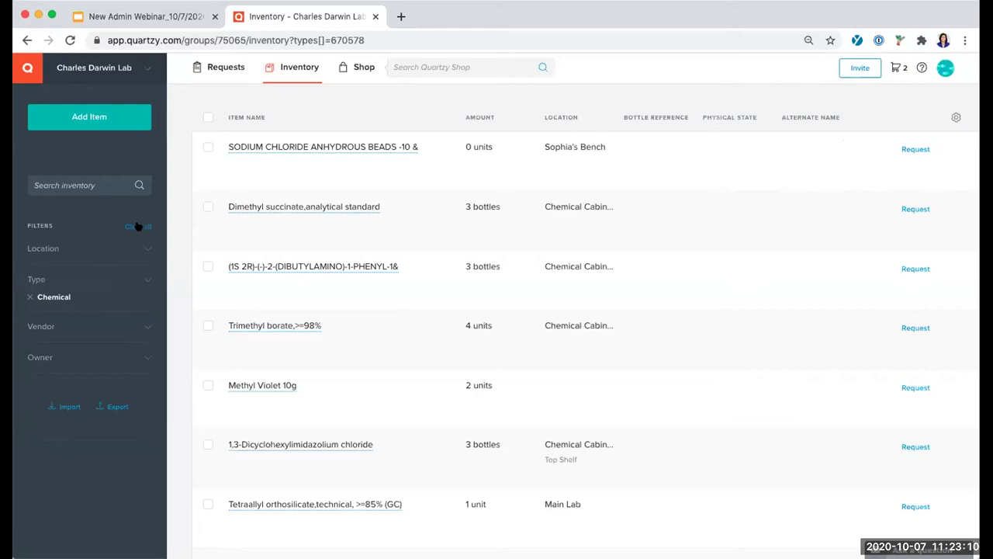
Open the comments section of the new Drummond replacement filters request
{"action": "left_click", "coordinate": [206, 67]}
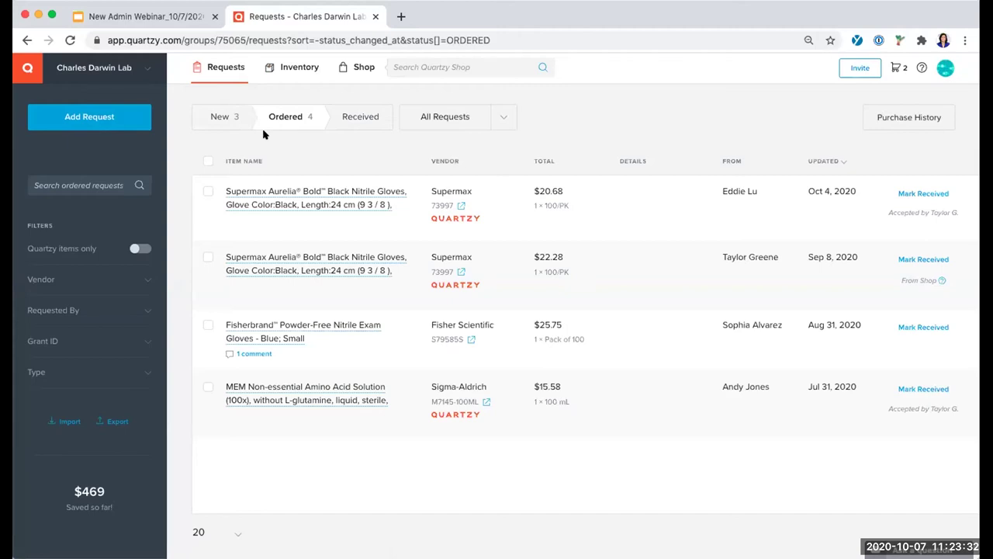
{"action": "left_click", "coordinate": [199, 118]}
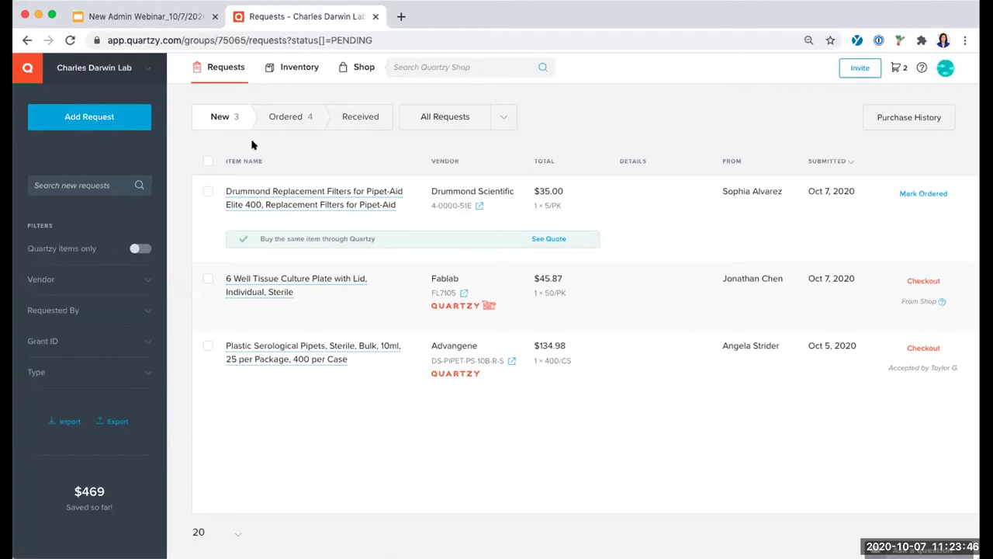
{"action": "left_click", "coordinate": [289, 191]}
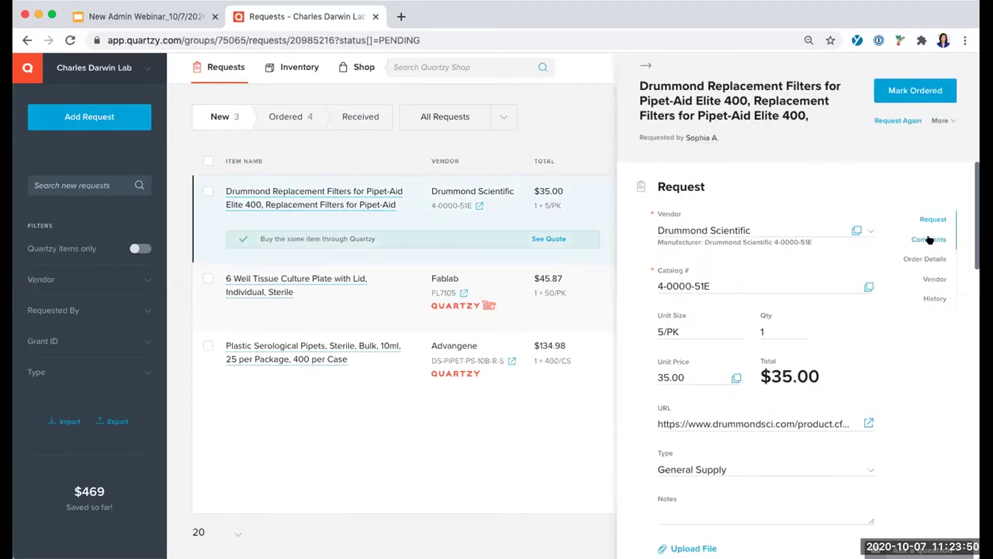
{"action": "left_click", "coordinate": [929, 240]}
Draft a comment mentioning a lab member on the Drummond request, then discard it and close the request
{"action": "left_click", "coordinate": [738, 221]}
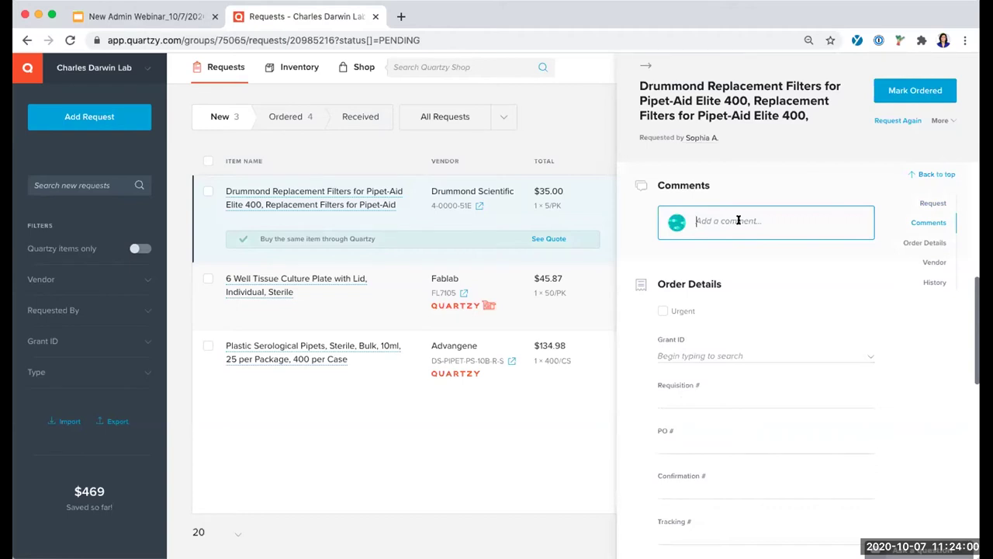
{"action": "type", "text": "@"}
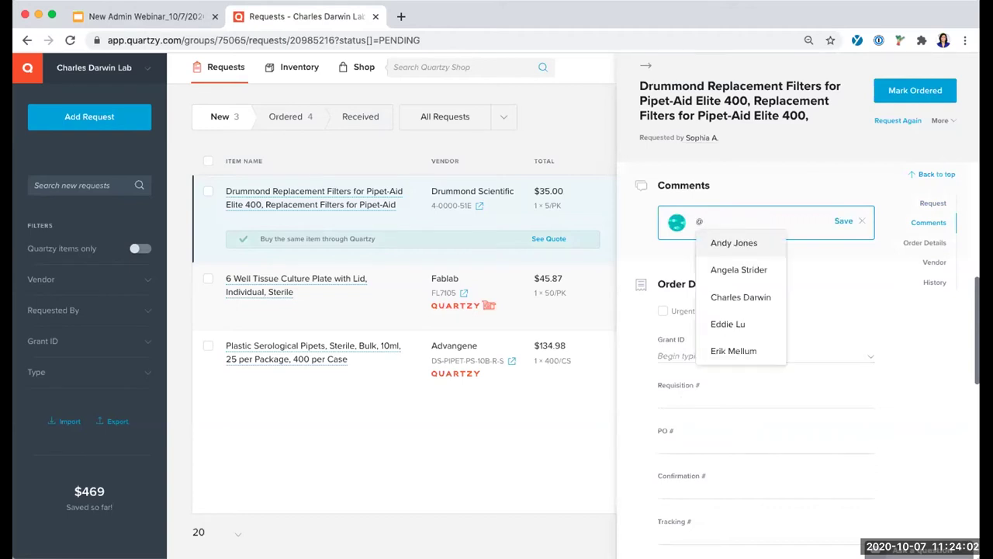
{"action": "type", "text": "a"}
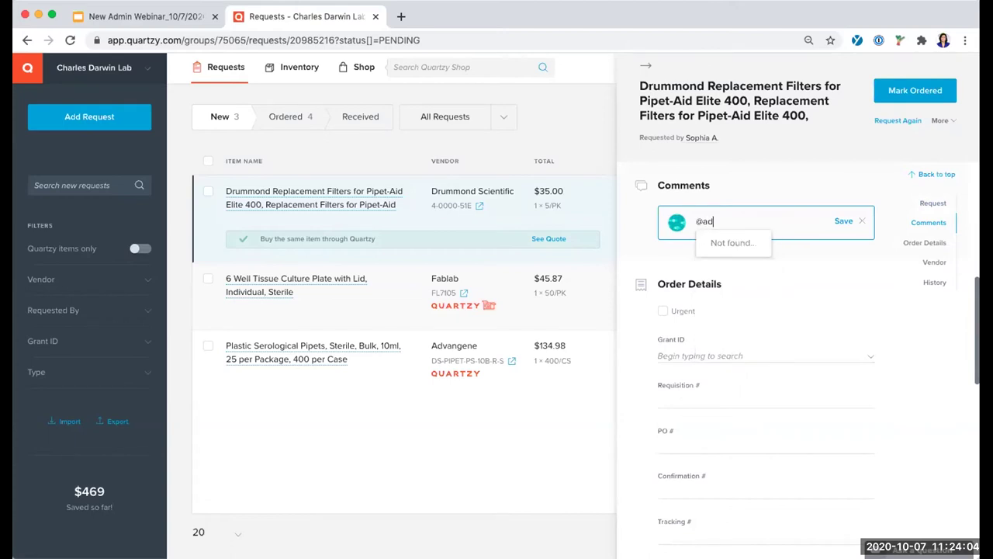
{"action": "type", "text": "nd"}
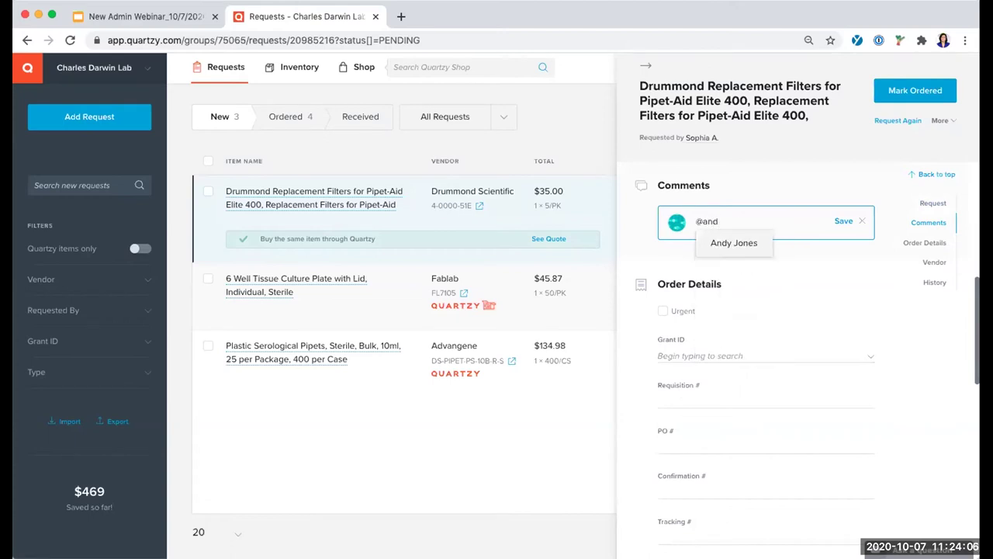
{"action": "left_click", "coordinate": [734, 243]}
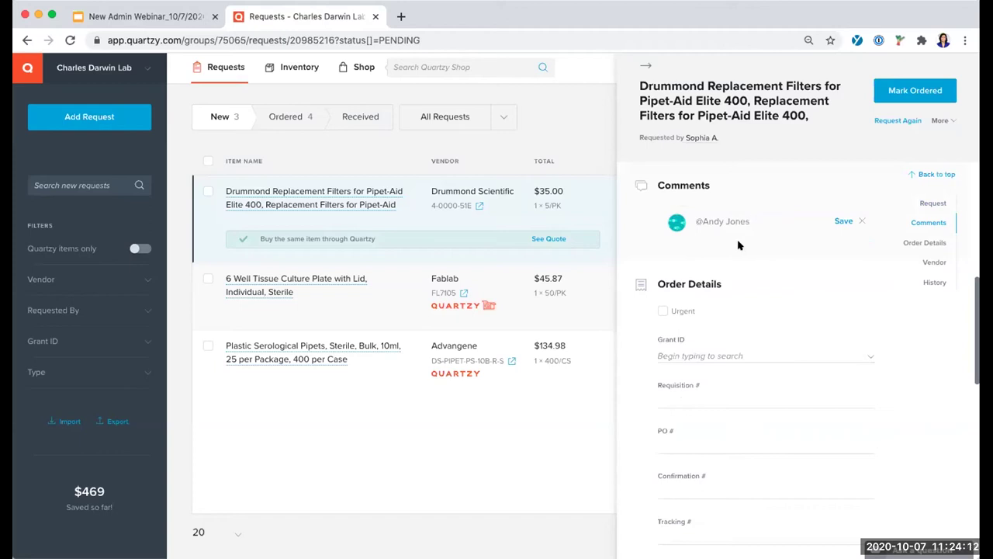
{"action": "left_click", "coordinate": [729, 231]}
{"action": "left_click", "coordinate": [862, 221]}
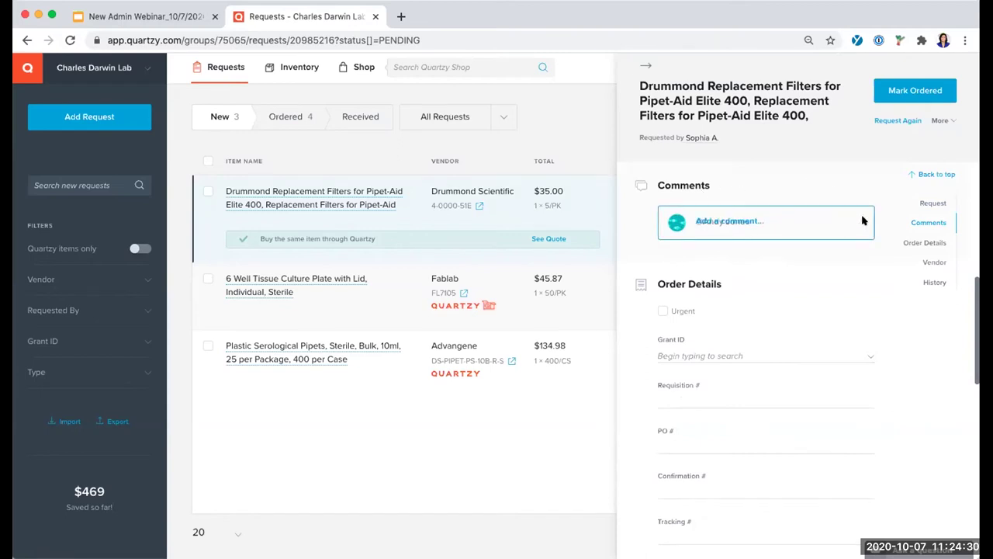
{"action": "left_click", "coordinate": [643, 68]}
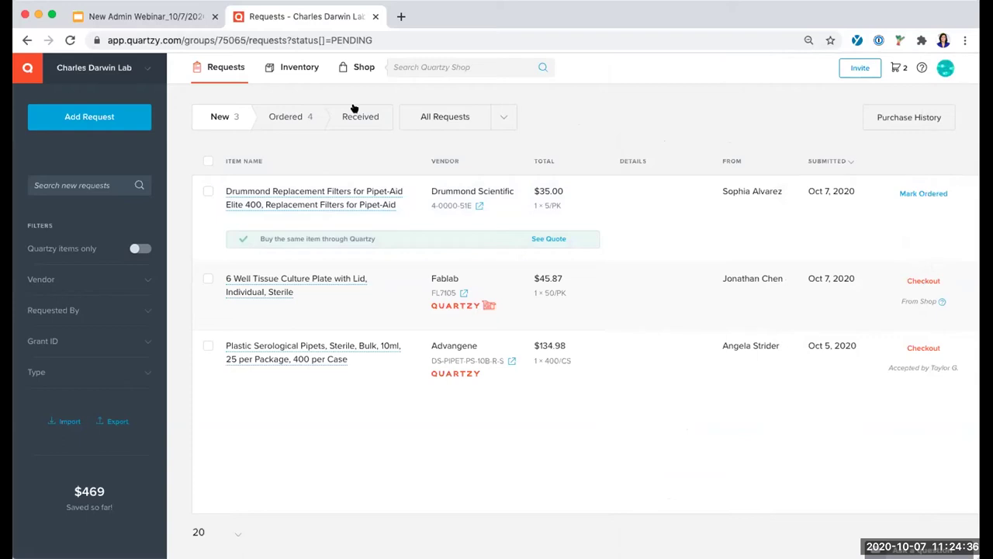
Clear the inventory's Chemical filter and set the Axygen 50mL centrifuge tubes' amount in stock to 0
{"action": "left_click", "coordinate": [292, 68]}
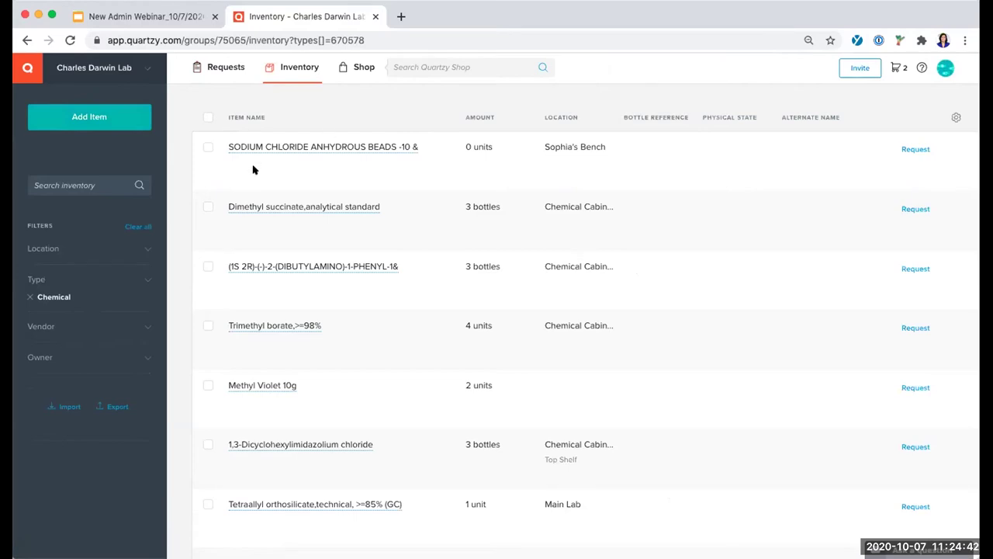
{"action": "left_click", "coordinate": [127, 226]}
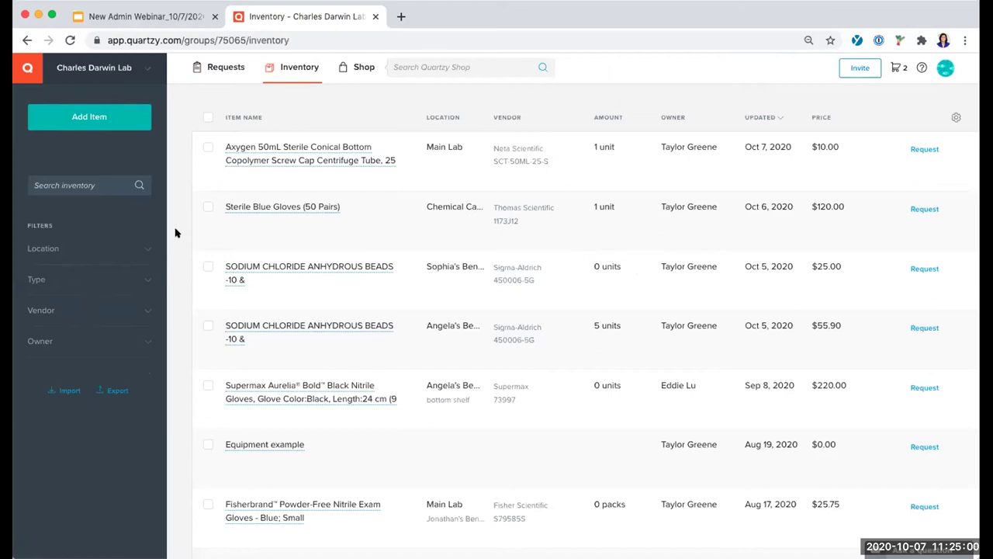
{"action": "left_click", "coordinate": [326, 159]}
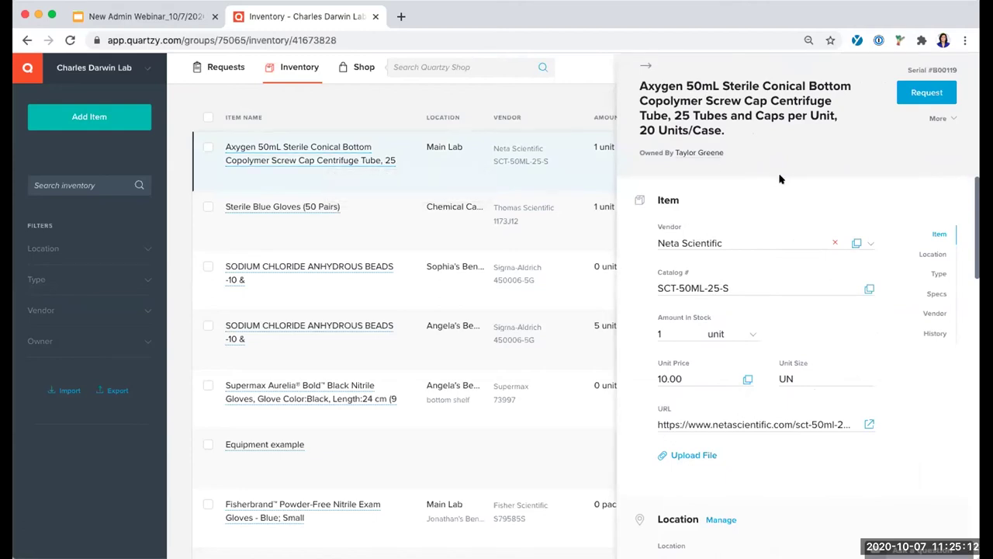
{"action": "scroll", "coordinate": [780, 179], "scroll_direction": "down", "scroll_amount": 1}
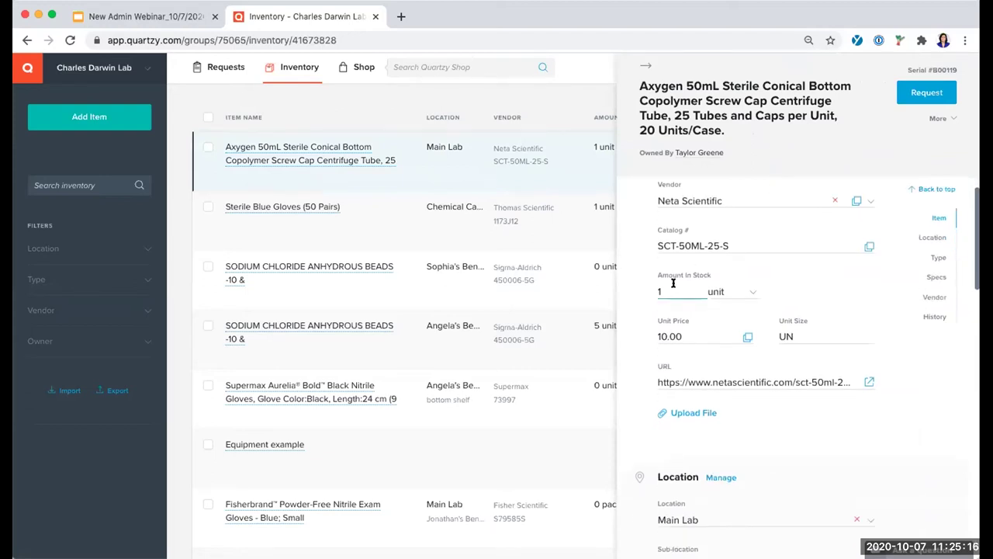
{"action": "left_click_drag", "start_coordinate": [672, 291], "coordinate": [652, 290]}
{"action": "type", "text": "0"}
{"action": "left_click", "coordinate": [819, 284]}
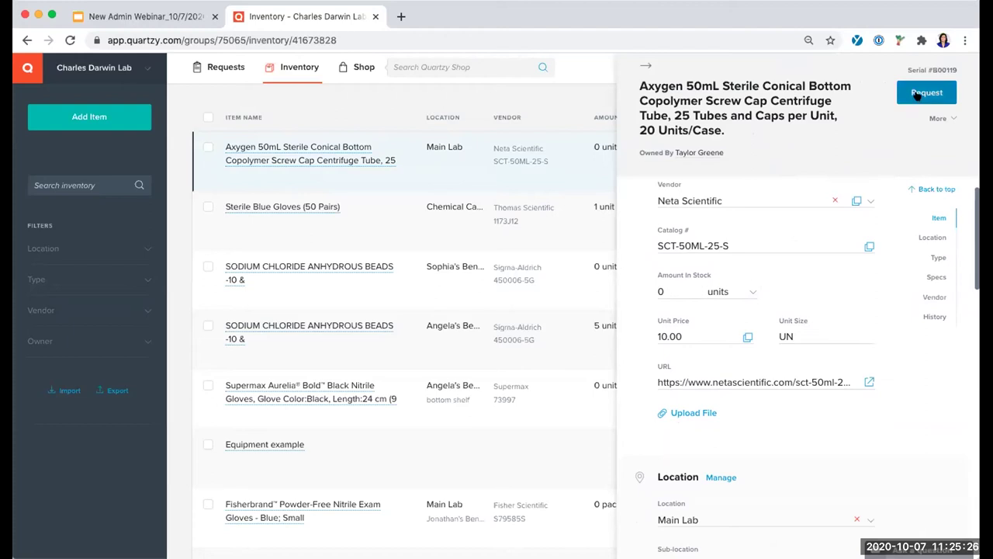
{"action": "left_click", "coordinate": [683, 291]}
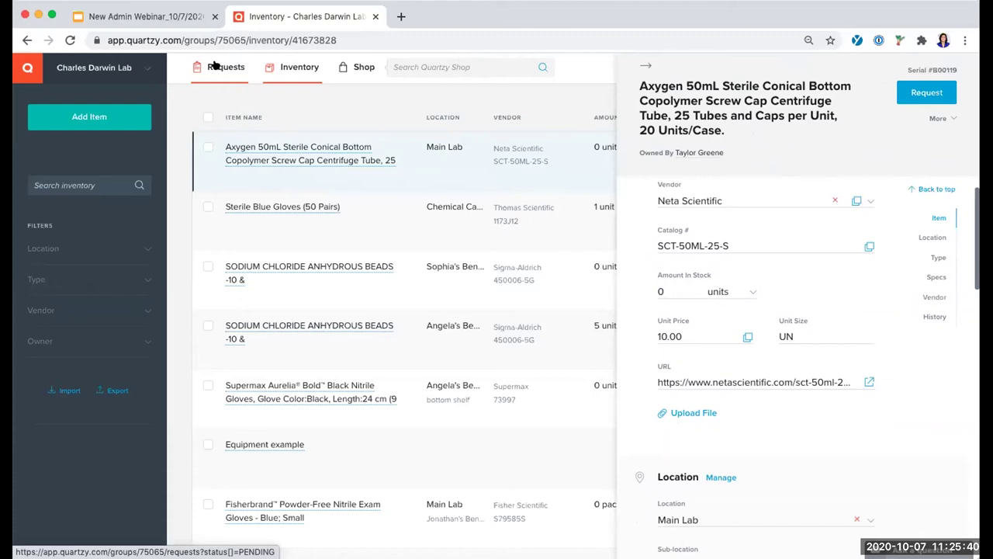
{"action": "left_click", "coordinate": [641, 66]}
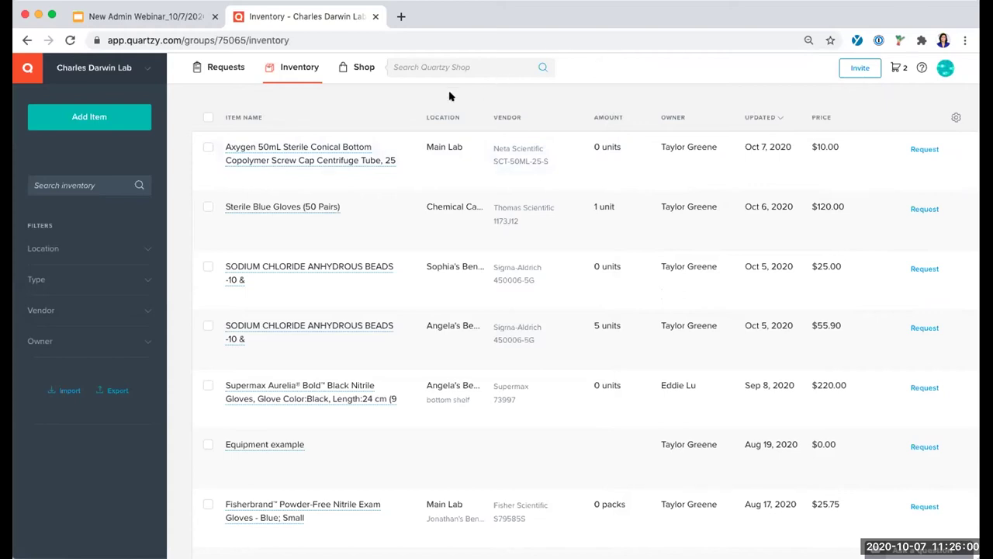
Sort the inventory by item name and search it for the copied catalog number 400092-1G
{"action": "left_click", "coordinate": [243, 116]}
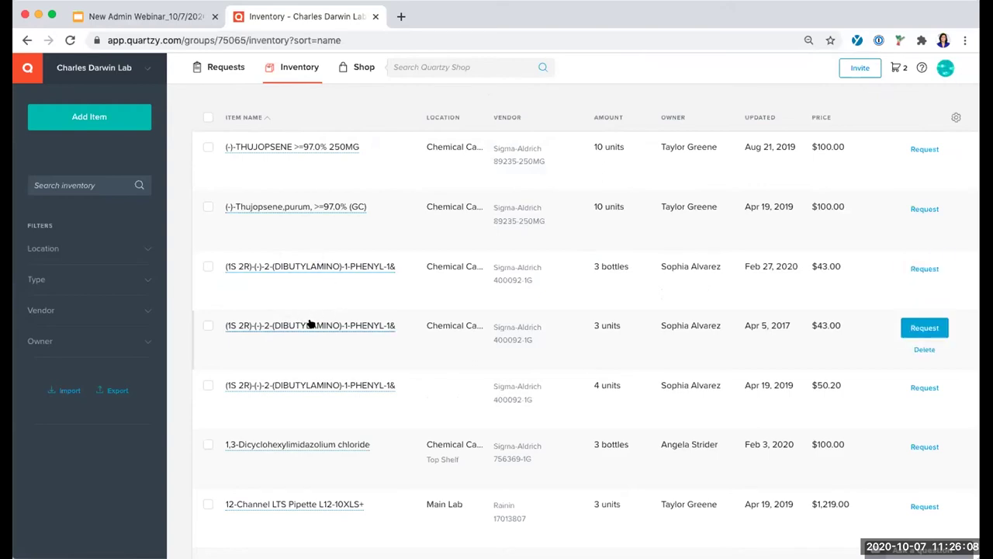
{"action": "left_click_drag", "start_coordinate": [543, 343], "coordinate": [490, 339]}
{"action": "key", "text": "ctrl+c"}
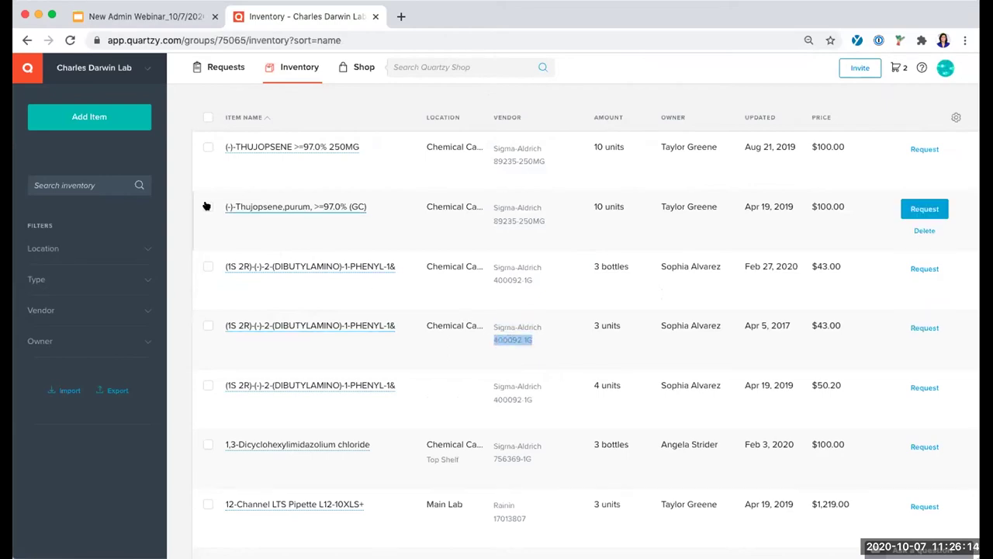
{"action": "left_click", "coordinate": [112, 185]}
{"action": "key", "text": "ctrl+v"}
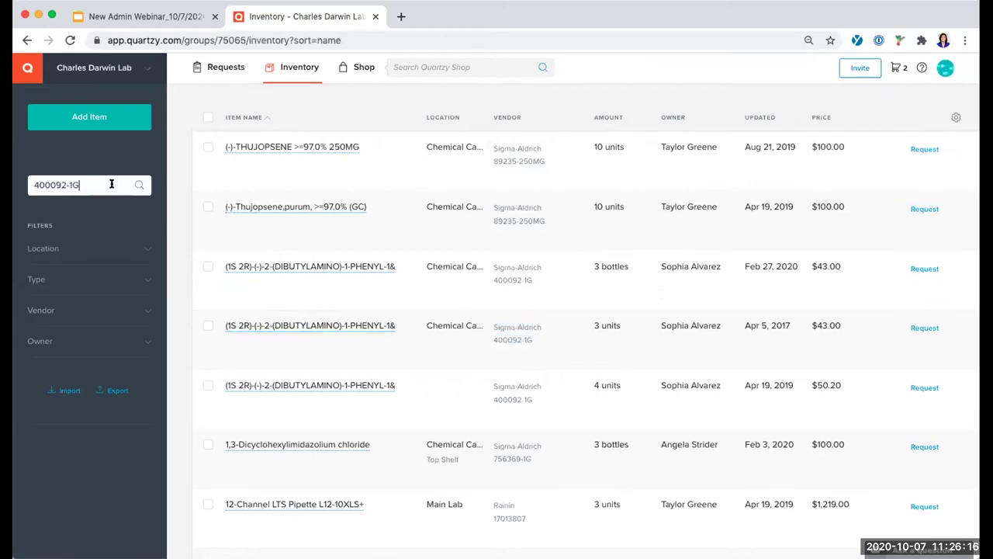
{"action": "key", "text": "Return"}
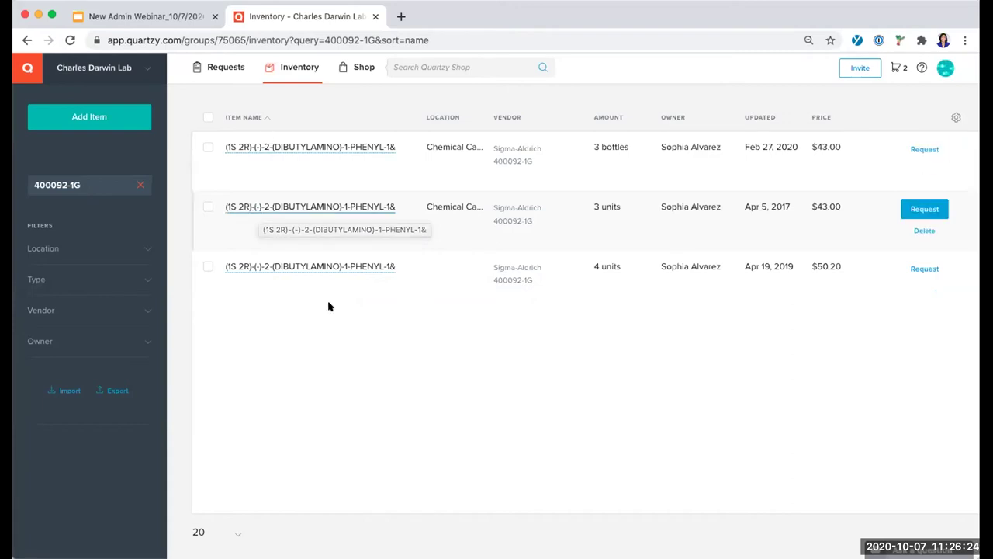
Select the second and third search results, then clear the selection and the catalog number search
{"action": "left_click", "coordinate": [207, 206]}
{"action": "left_click", "coordinate": [207, 266]}
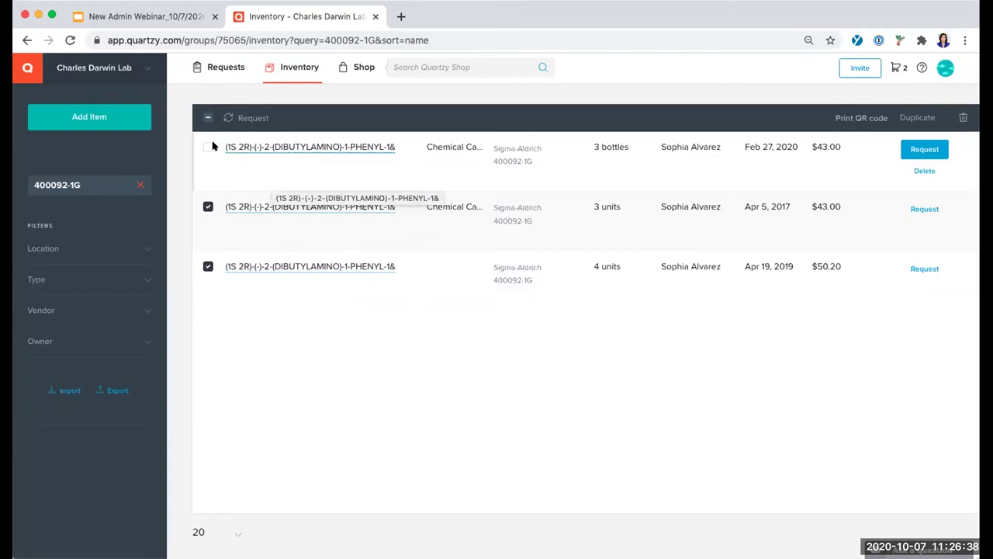
{"action": "left_click", "coordinate": [207, 117]}
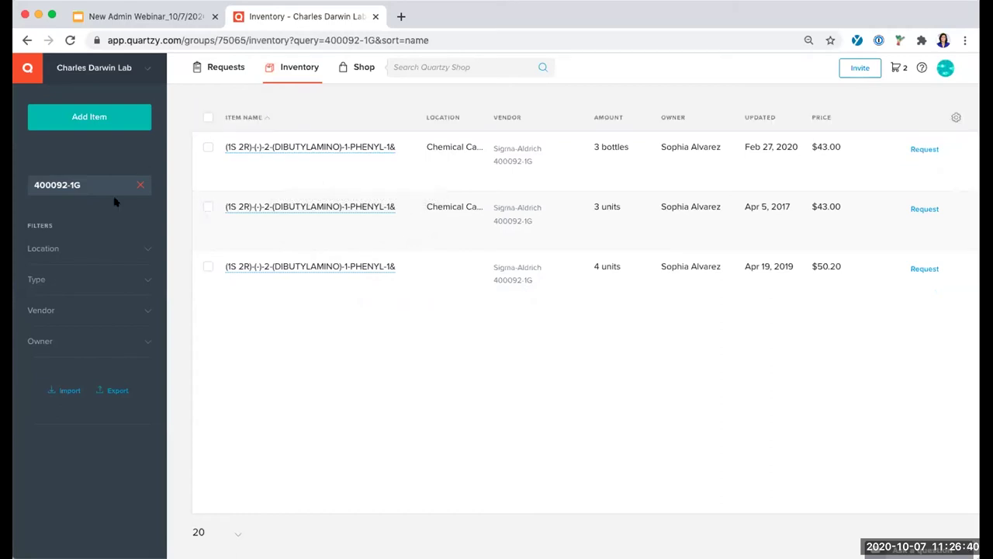
{"action": "left_click", "coordinate": [140, 185]}
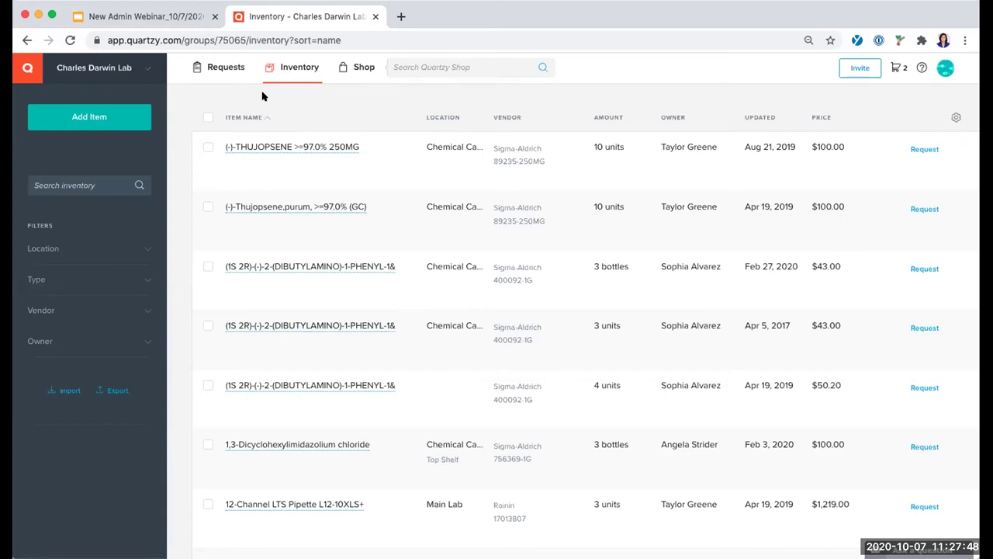
Open the (-)-THUJOPSENE >=97.0% 250MG item and set its amount in stock to 9
{"action": "left_click", "coordinate": [273, 148]}
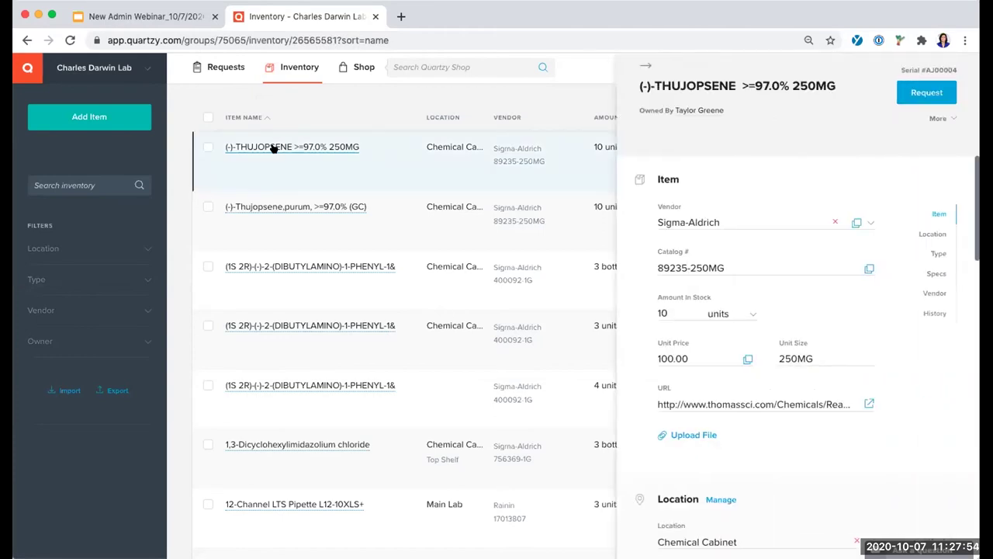
{"action": "left_click", "coordinate": [661, 312]}
{"action": "double_click", "coordinate": [660, 312]}
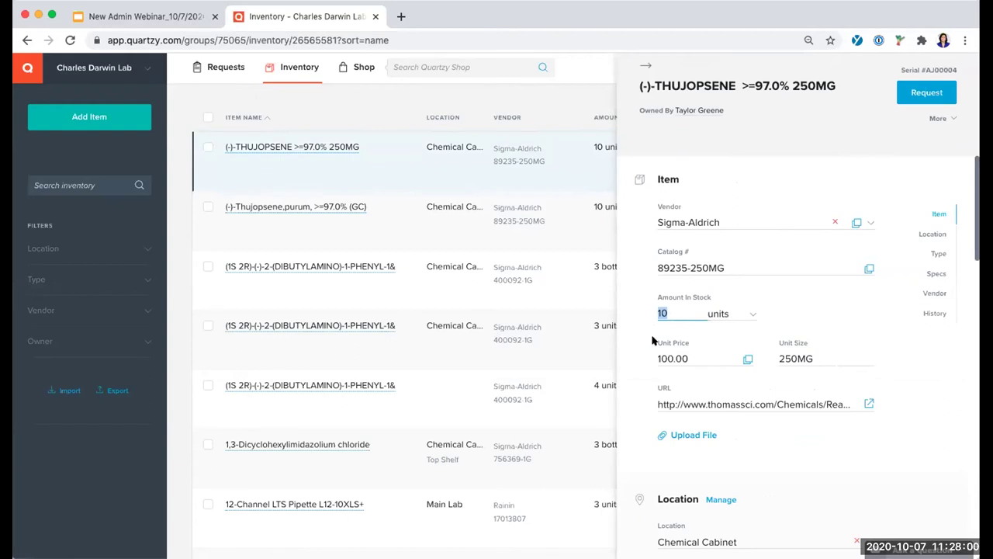
{"action": "type", "text": "9"}
{"action": "left_click", "coordinate": [808, 306]}
Change the stock unit of the (-)-THUJOPSENE item to mL
{"action": "left_click", "coordinate": [727, 312]}
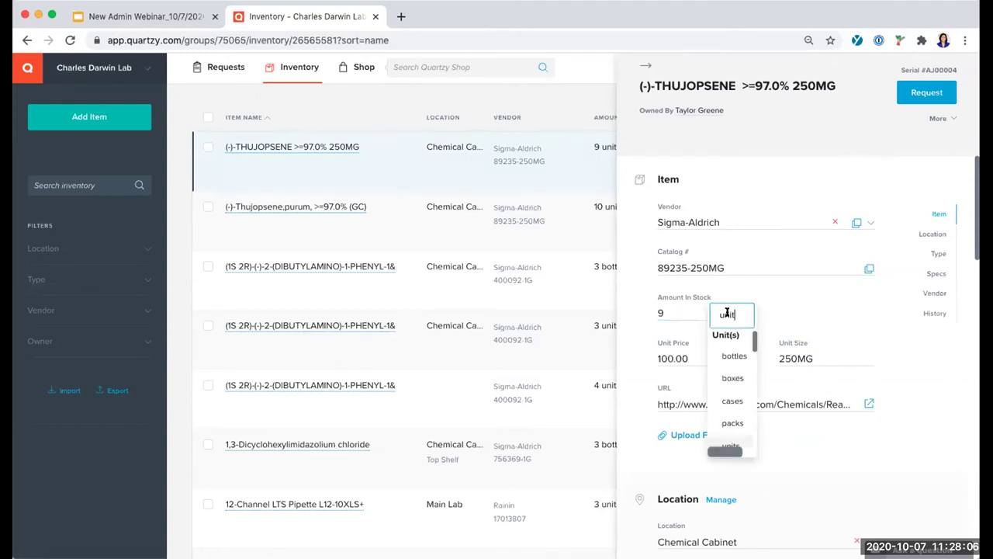
{"action": "scroll", "coordinate": [723, 357], "scroll_direction": "down", "scroll_amount": 1}
{"action": "scroll", "coordinate": [724, 359], "scroll_direction": "down", "scroll_amount": 3}
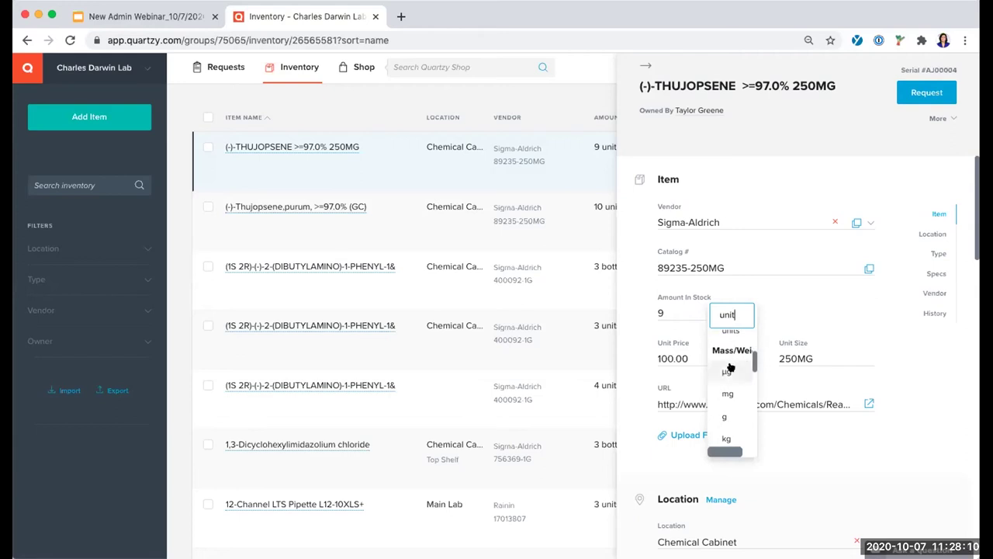
{"action": "scroll", "coordinate": [729, 366], "scroll_direction": "down", "scroll_amount": 3}
{"action": "scroll", "coordinate": [729, 366], "scroll_direction": "down", "scroll_amount": 3}
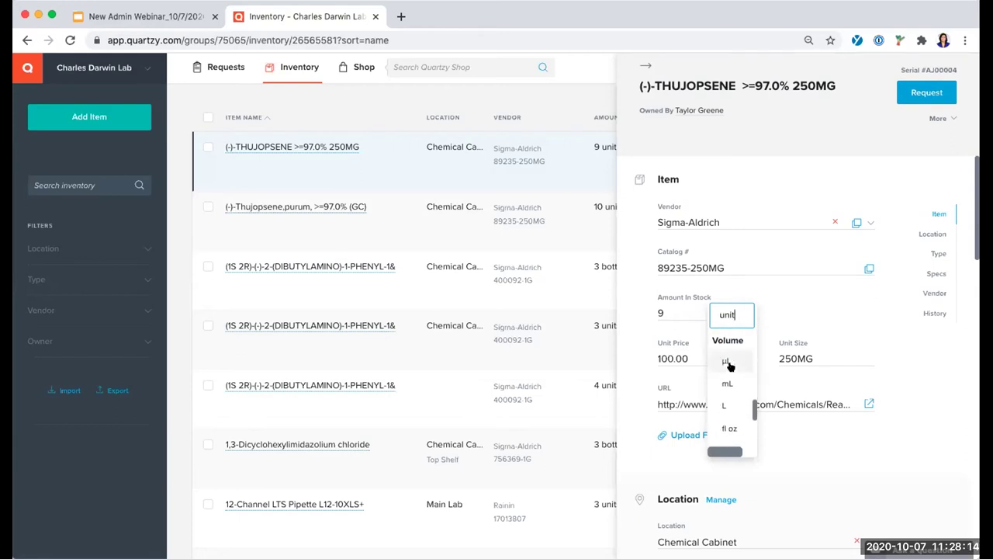
{"action": "left_click", "coordinate": [727, 383]}
{"action": "left_click", "coordinate": [659, 311]}
{"action": "left_click_drag", "start_coordinate": [660, 311], "coordinate": [647, 316]}
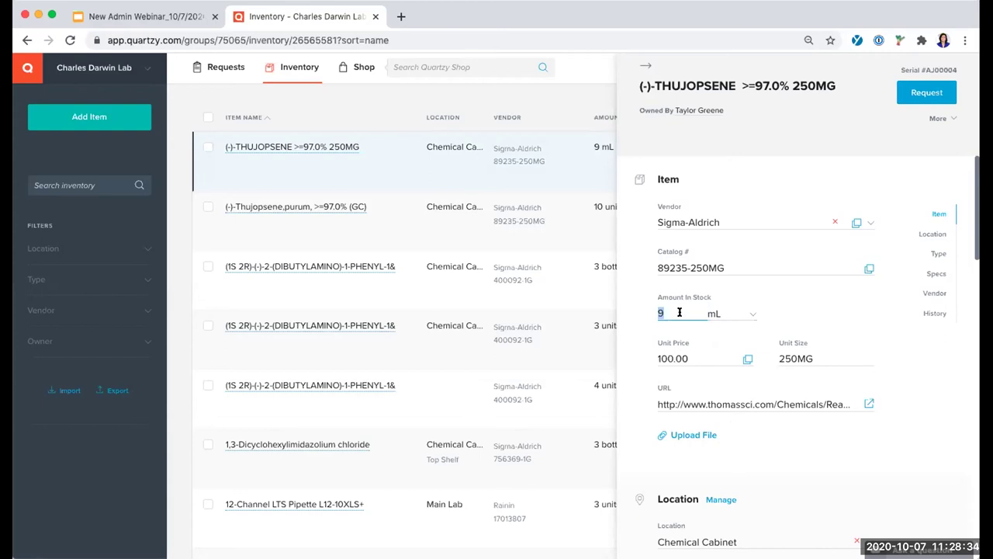
{"action": "left_click", "coordinate": [799, 305]}
{"action": "left_click_drag", "start_coordinate": [954, 65], "coordinate": [940, 66]}
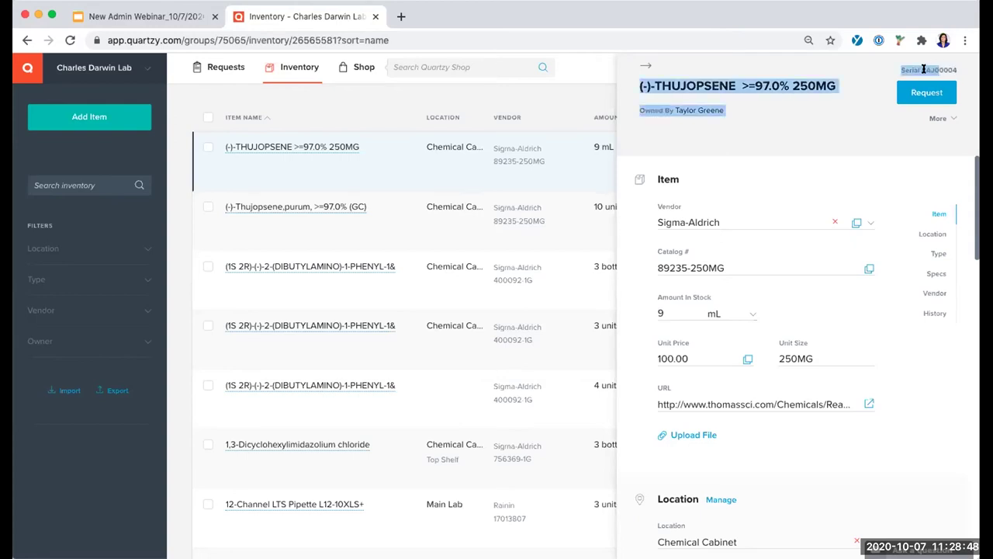
{"action": "left_click", "coordinate": [925, 69]}
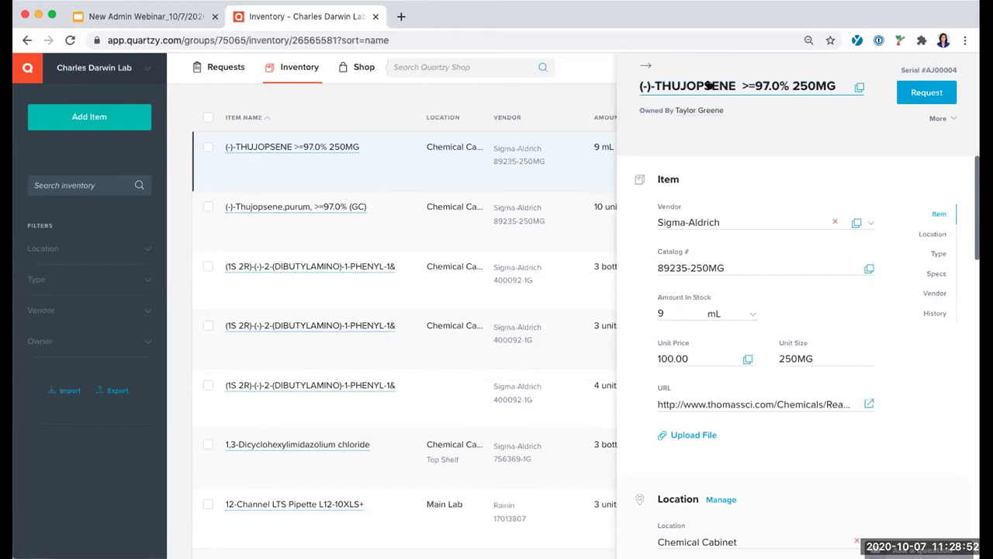
Fill in the item's required Equipment details with purchase date 10/01/2020 and 2 equipment units, and close the item
{"action": "left_click", "coordinate": [646, 66]}
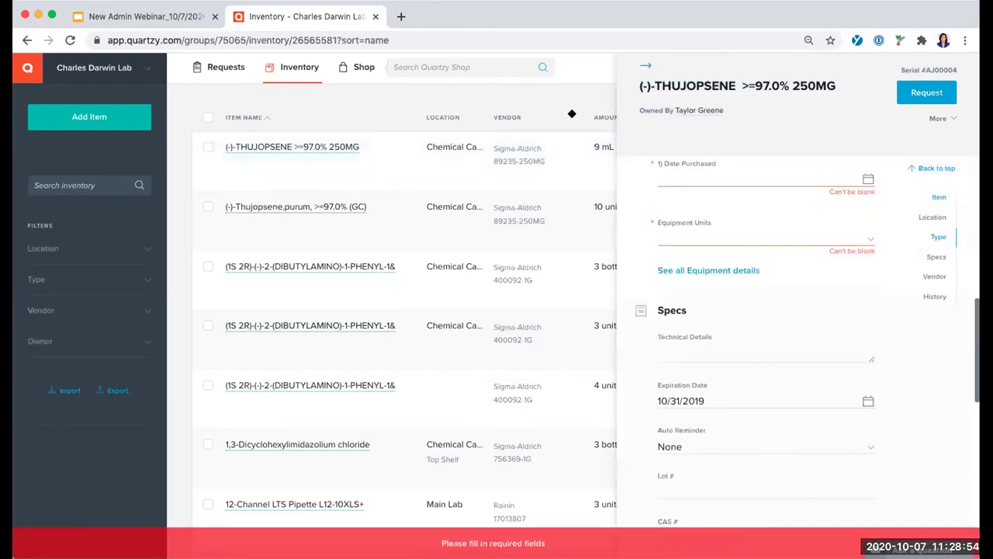
{"action": "left_click", "coordinate": [646, 65]}
{"action": "scroll", "coordinate": [773, 184], "scroll_direction": "up", "scroll_amount": 1}
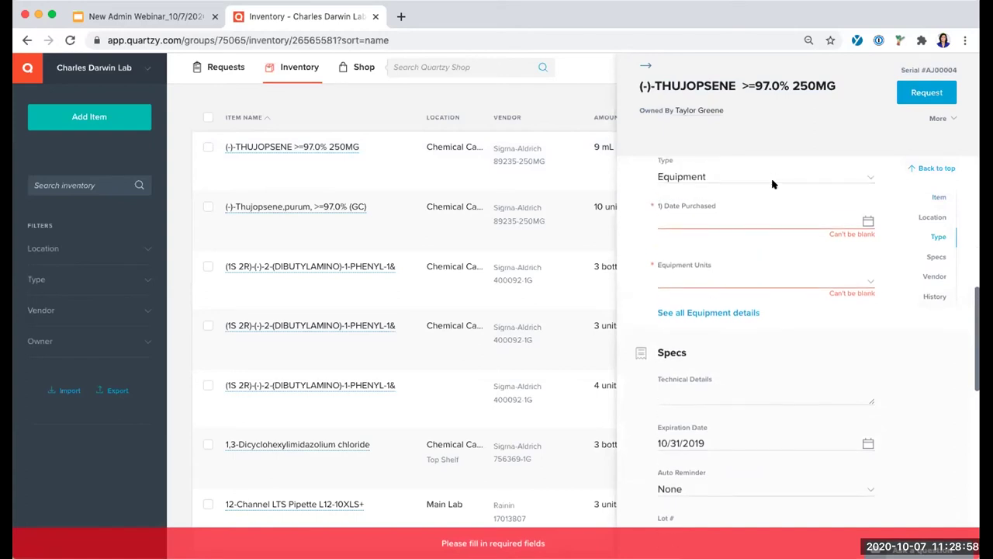
{"action": "left_click", "coordinate": [783, 217]}
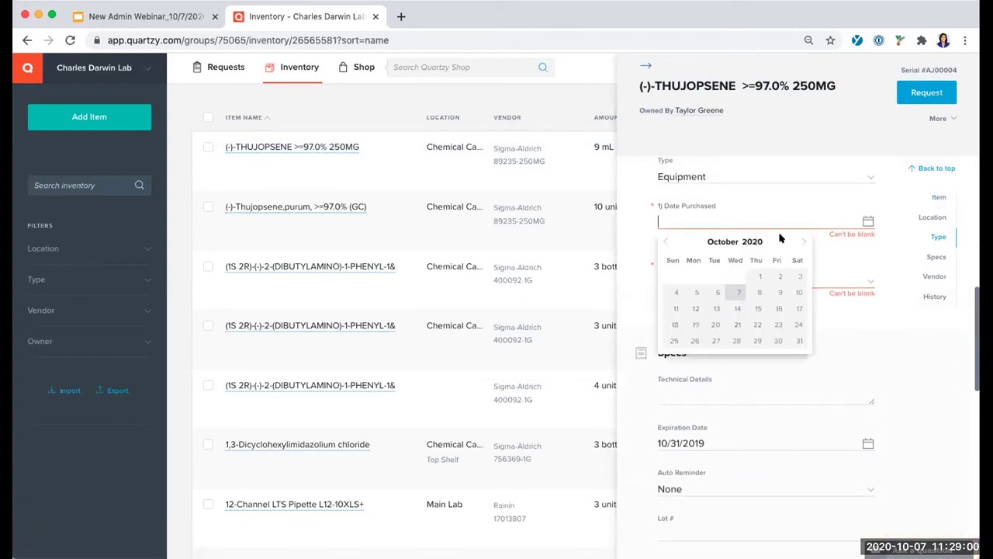
{"action": "left_click", "coordinate": [756, 277]}
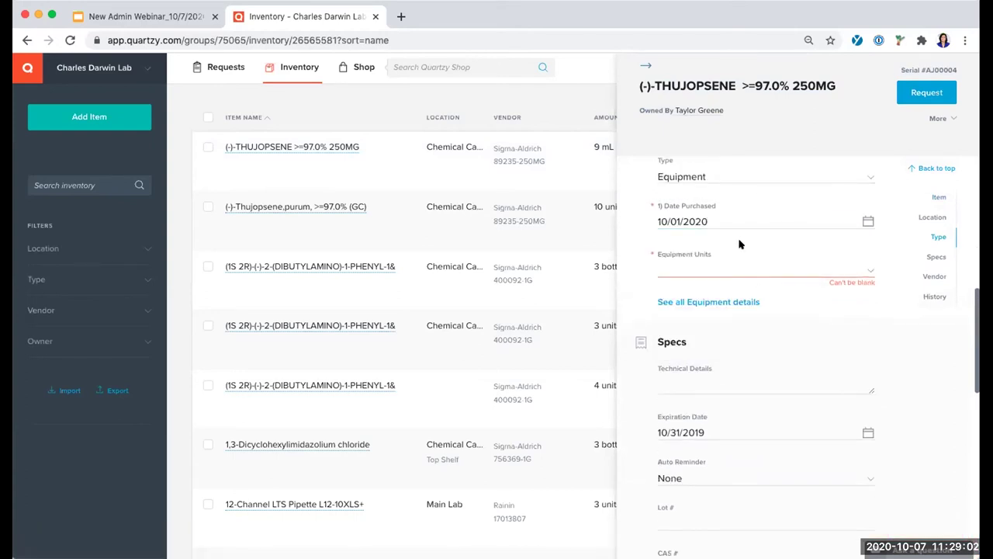
{"action": "left_click", "coordinate": [687, 269]}
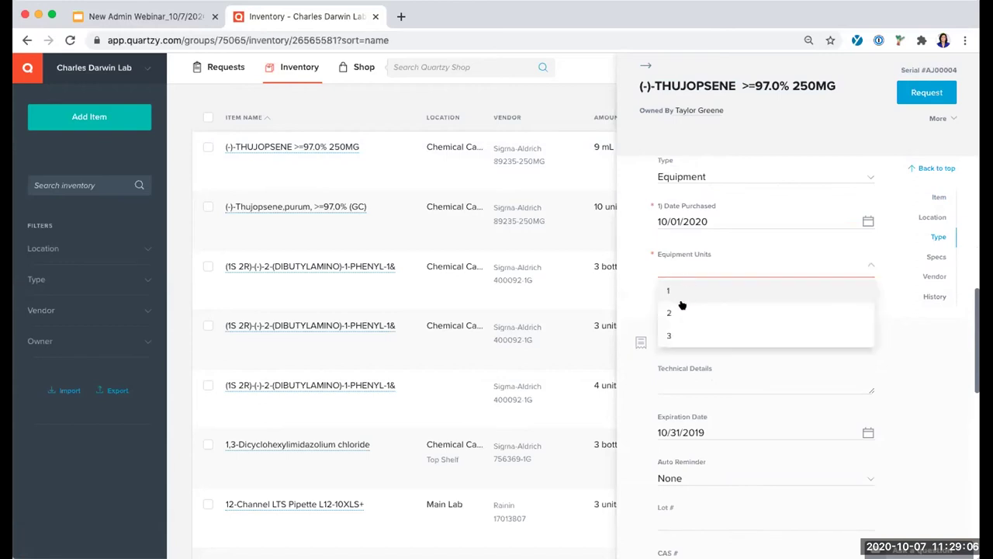
{"action": "left_click", "coordinate": [682, 313]}
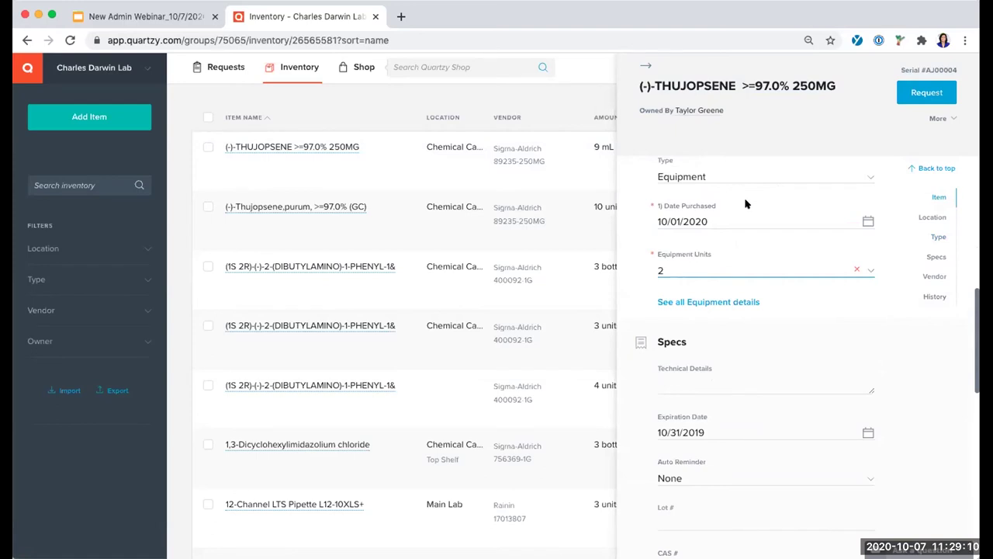
{"action": "left_click", "coordinate": [646, 64]}
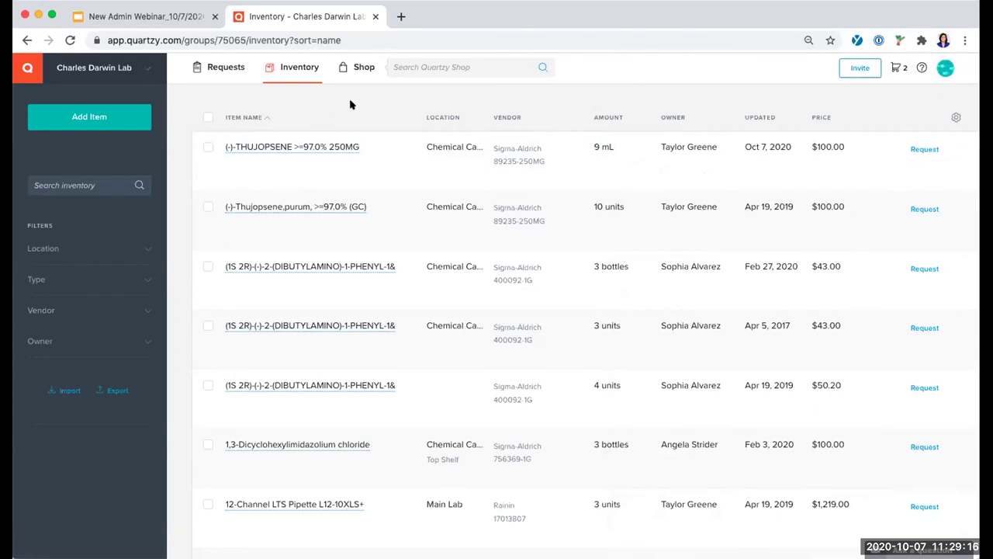
Add the Serial Number column to the inventory list
{"action": "left_click", "coordinate": [951, 117]}
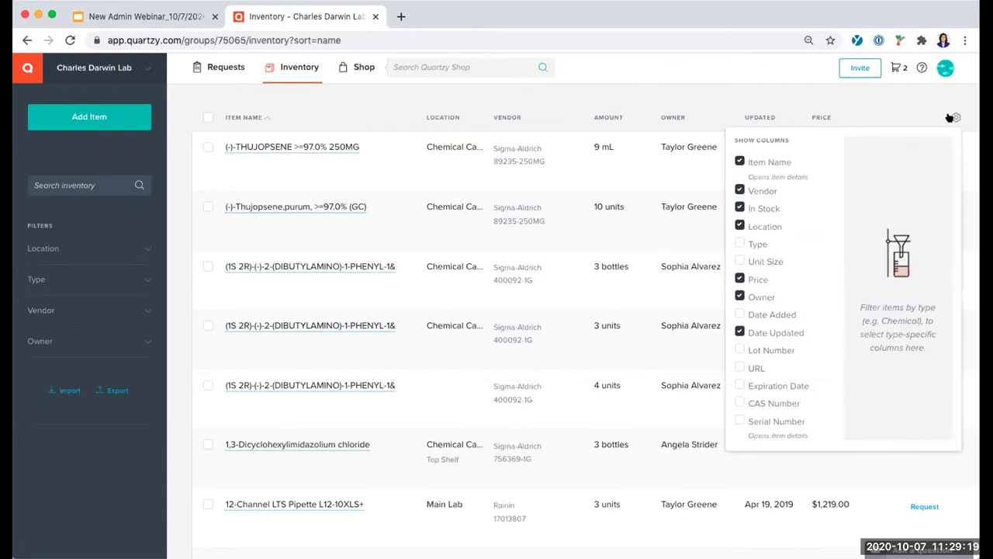
{"action": "left_click", "coordinate": [739, 419]}
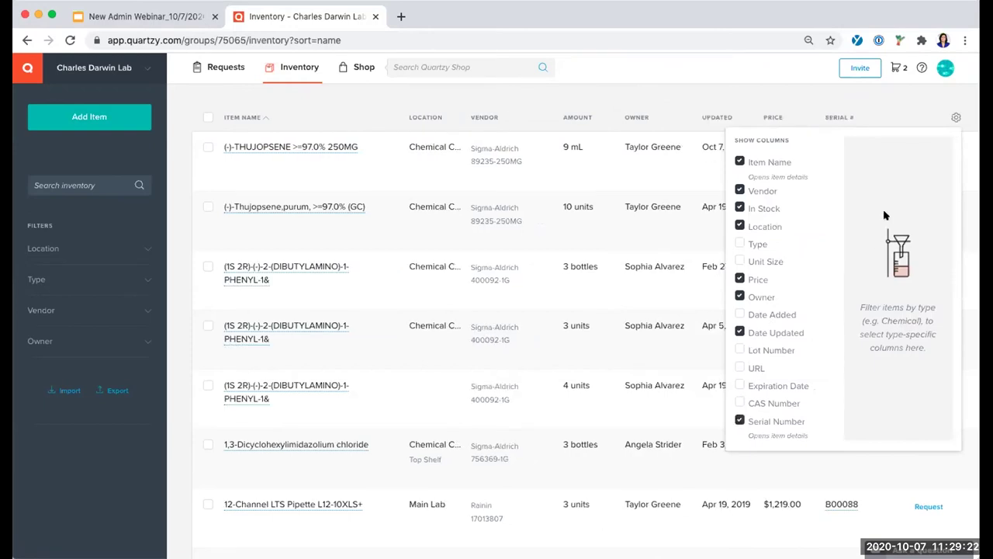
{"action": "left_click", "coordinate": [956, 117]}
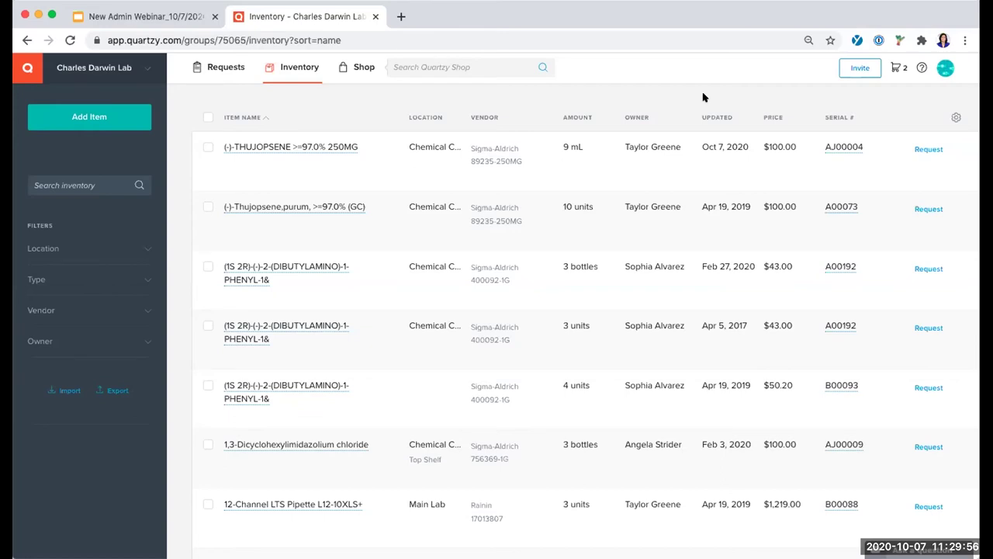
Review the (-)-THUJOPSENE item's serial number in the list and its details, then close the item
{"action": "mouse_move", "coordinate": [825, 148]}
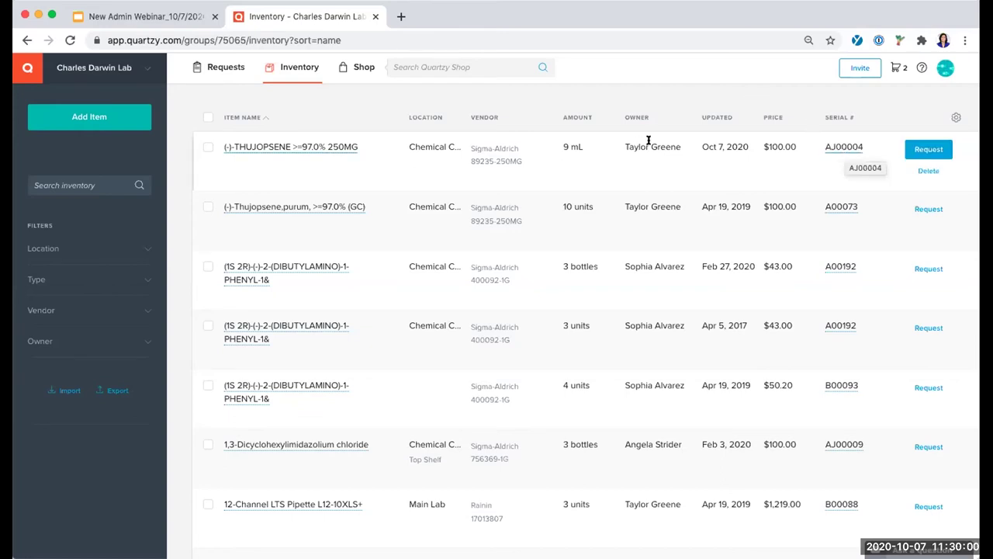
{"action": "left_click", "coordinate": [325, 146]}
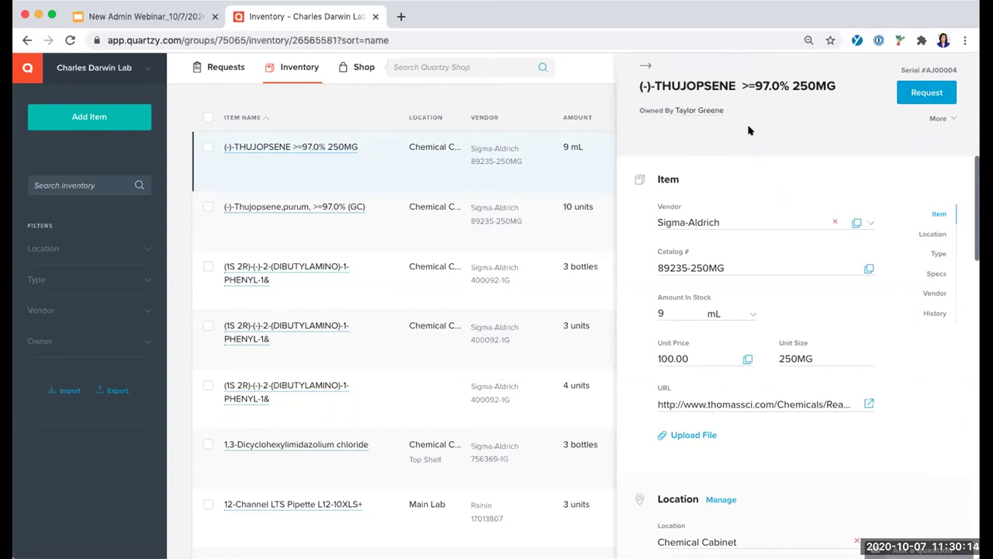
{"action": "left_click", "coordinate": [647, 66]}
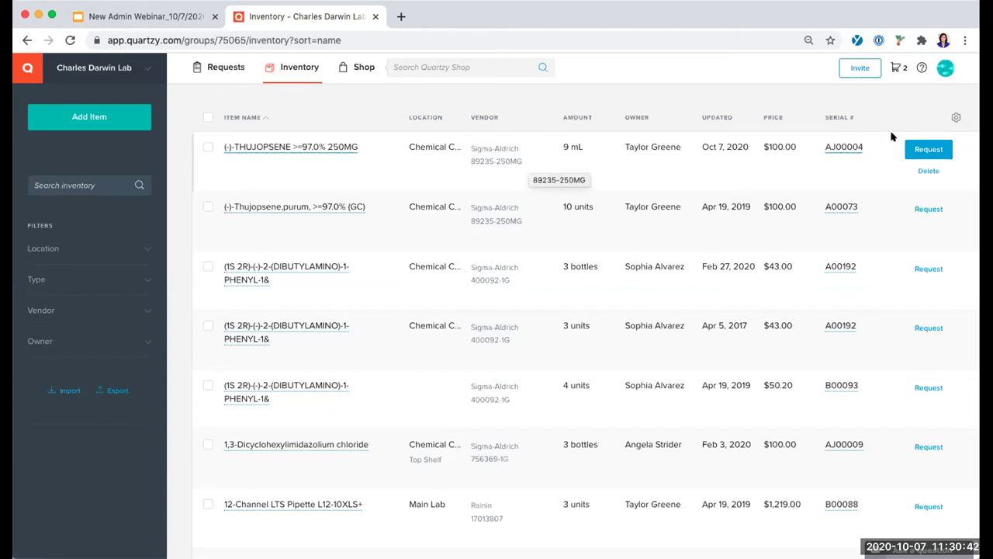
Request the (-)-THUJOPSENE item again from inventory as one 250MG unit, and review it among the new requests
{"action": "left_click", "coordinate": [914, 148]}
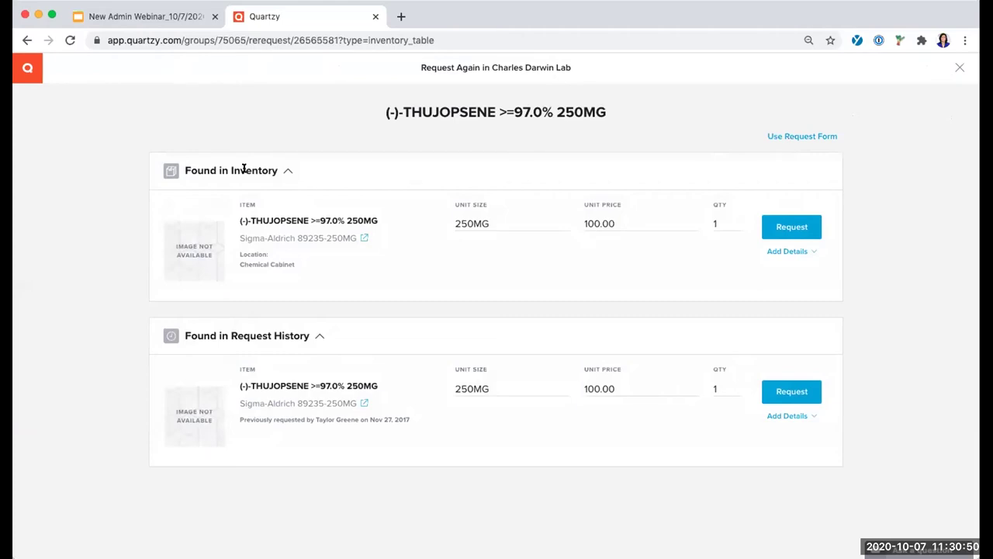
{"action": "left_click", "coordinate": [790, 224]}
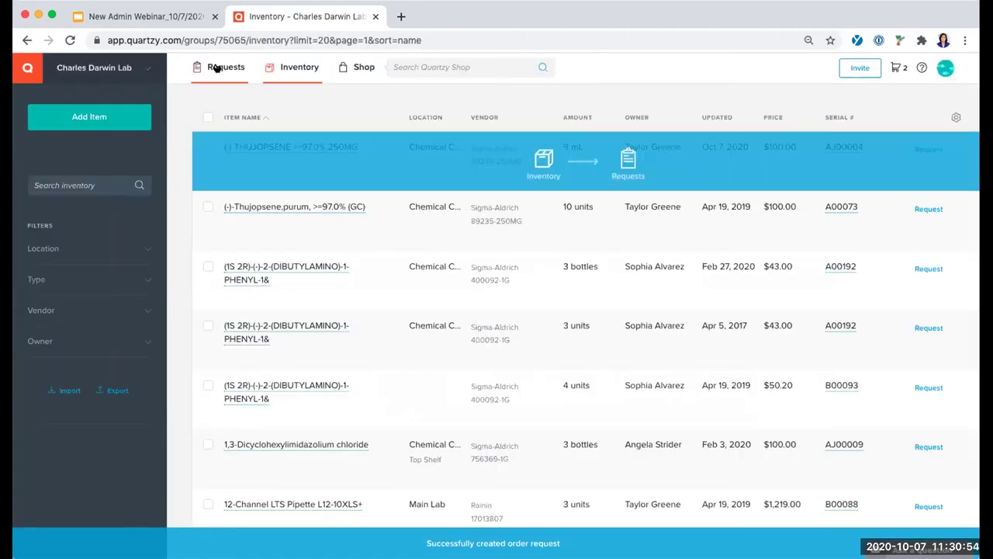
{"action": "left_click", "coordinate": [218, 68]}
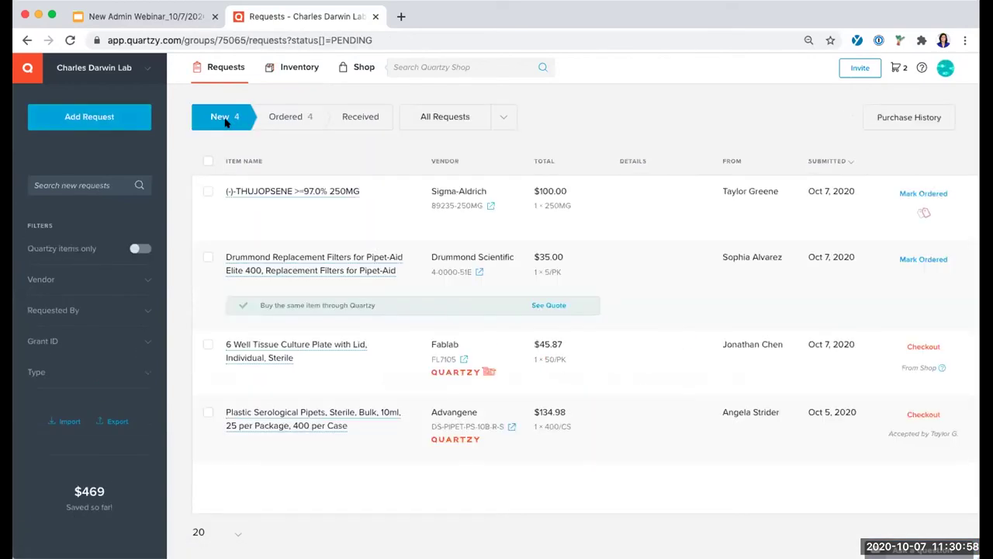
{"action": "mouse_move", "coordinate": [419, 194]}
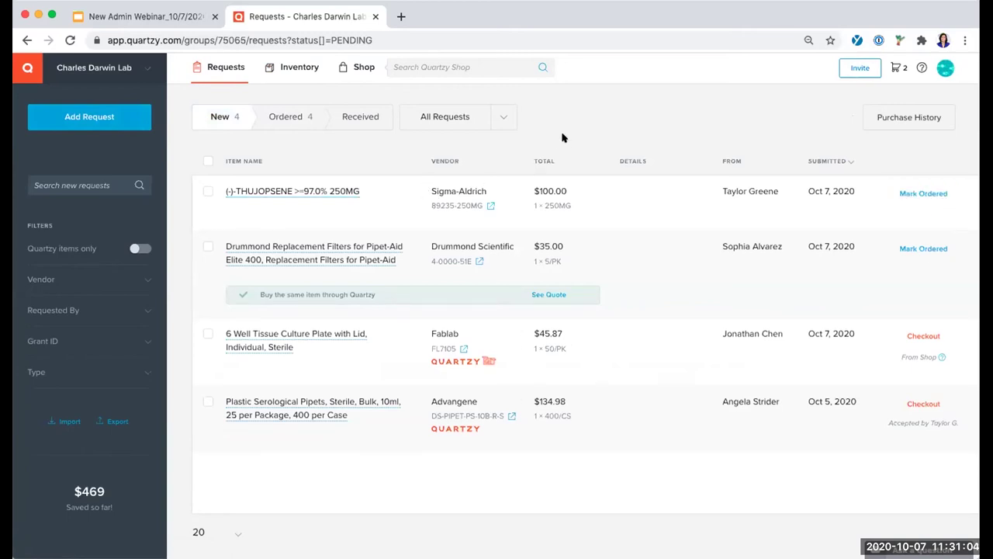
{"action": "mouse_move", "coordinate": [461, 195]}
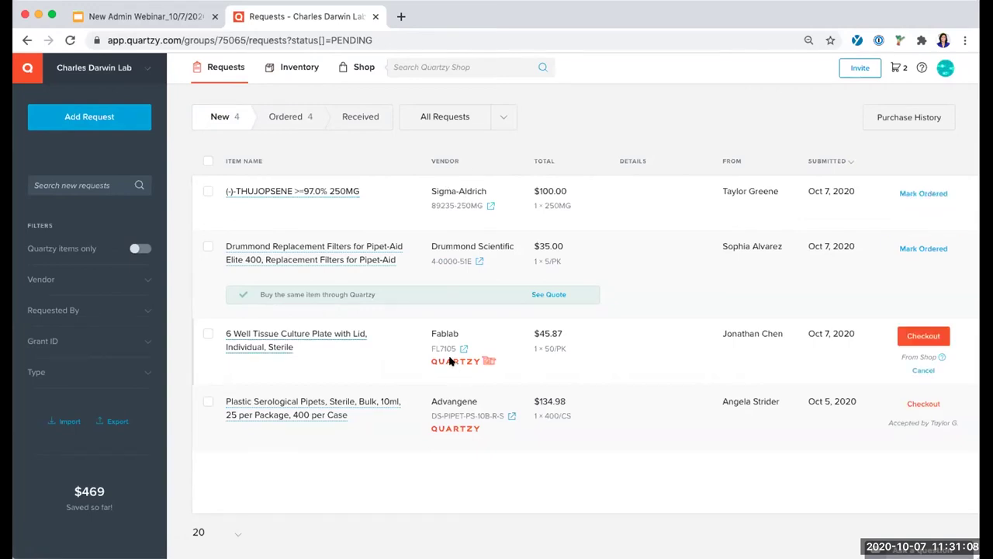
{"action": "mouse_move", "coordinate": [450, 361]}
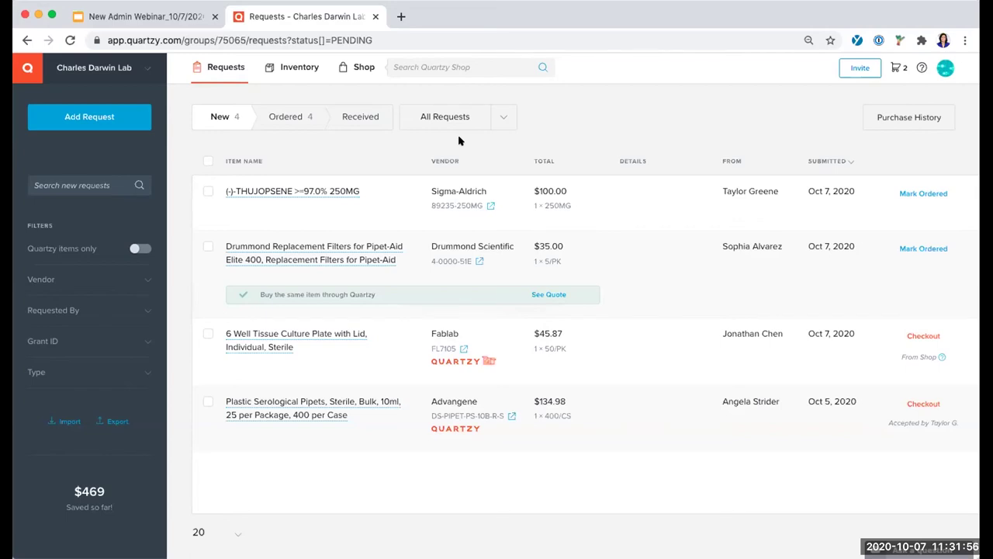
{"action": "left_click", "coordinate": [284, 69]}
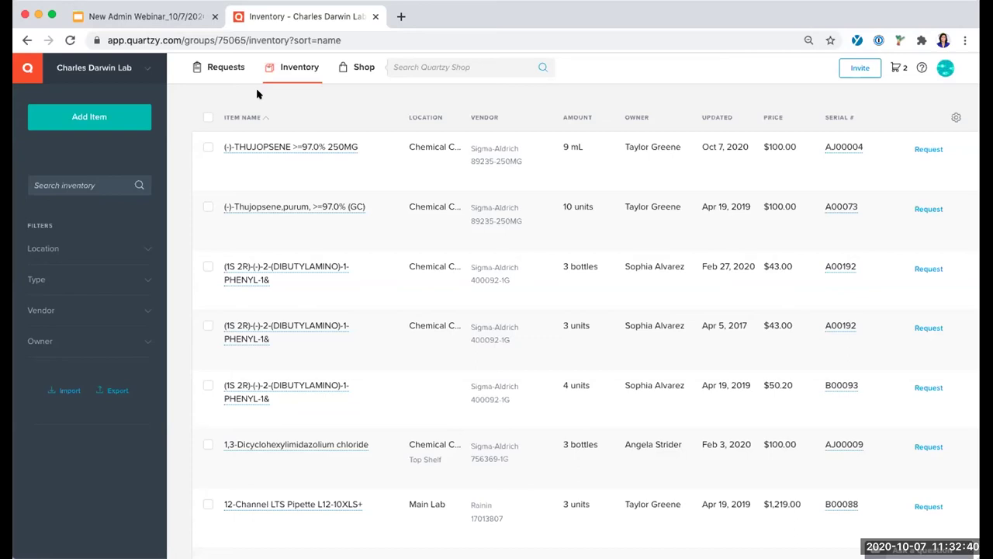
{"action": "left_click", "coordinate": [218, 71]}
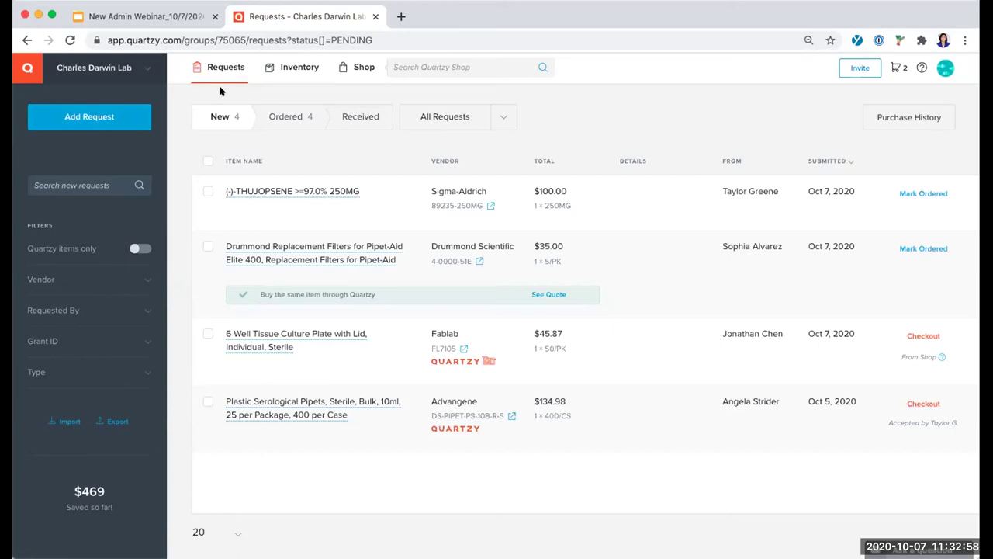
Search the Quartzy Shop for "centrifuge tube"
{"action": "left_click", "coordinate": [359, 68]}
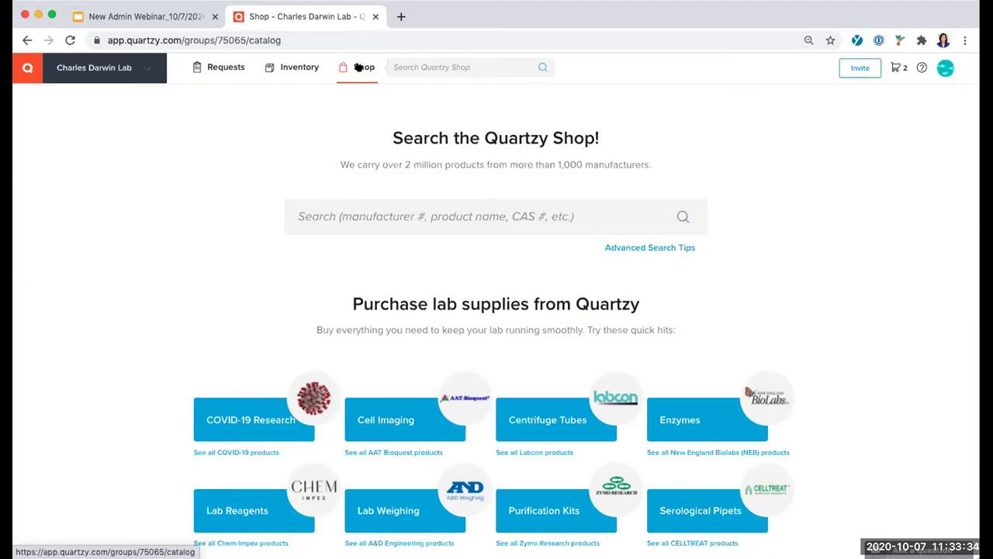
{"action": "left_click", "coordinate": [411, 215]}
{"action": "type", "text": "centrifuge tube"}
{"action": "key", "text": "Return"}
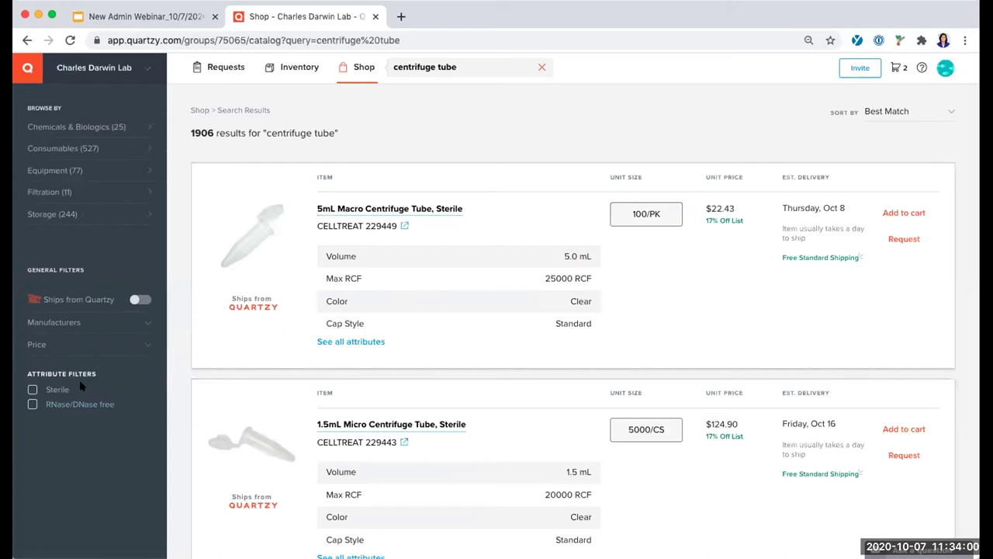
Filter the centrifuge tube results to sterile products and look through the listed items
{"action": "left_click", "coordinate": [32, 388]}
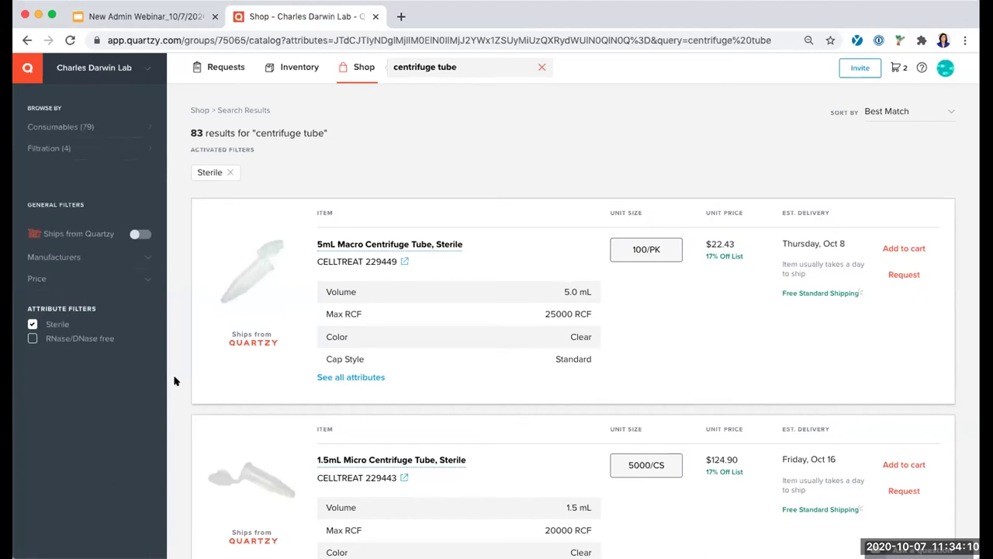
{"action": "scroll", "coordinate": [648, 356], "scroll_direction": "down", "scroll_amount": 6}
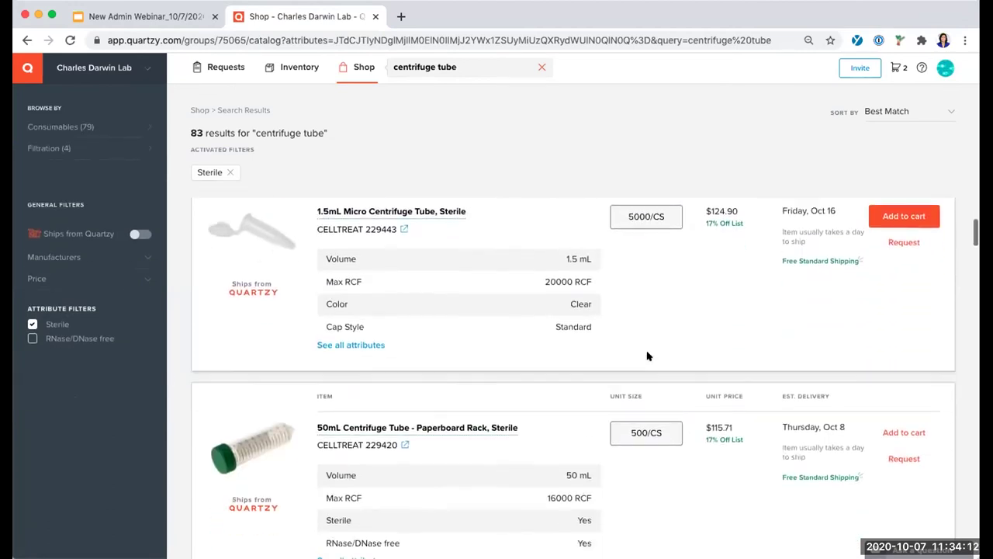
{"action": "scroll", "coordinate": [648, 357], "scroll_direction": "down", "scroll_amount": 6}
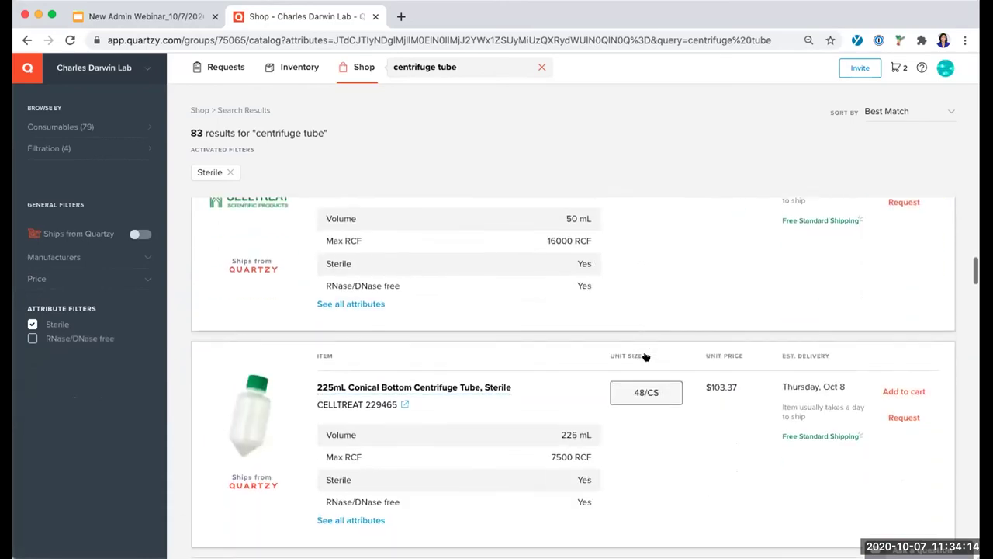
{"action": "scroll", "coordinate": [647, 357], "scroll_direction": "down", "scroll_amount": 6}
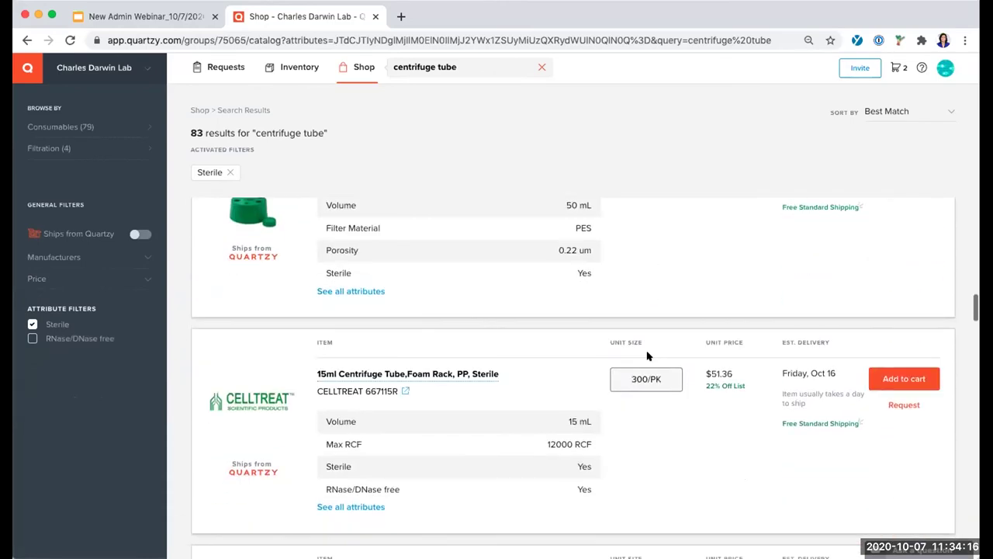
{"action": "scroll", "coordinate": [648, 356], "scroll_direction": "down", "scroll_amount": 6}
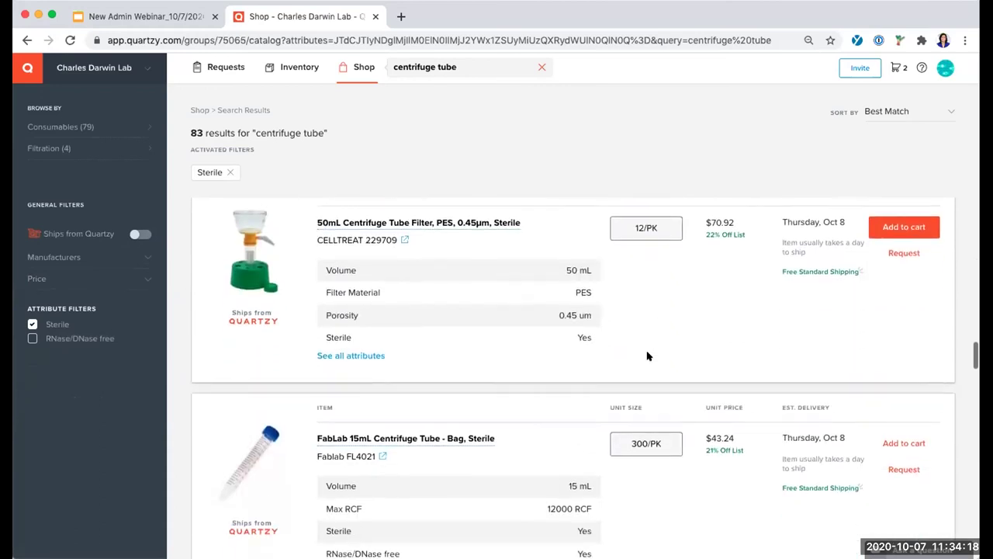
{"action": "scroll", "coordinate": [648, 356], "scroll_direction": "down", "scroll_amount": 3}
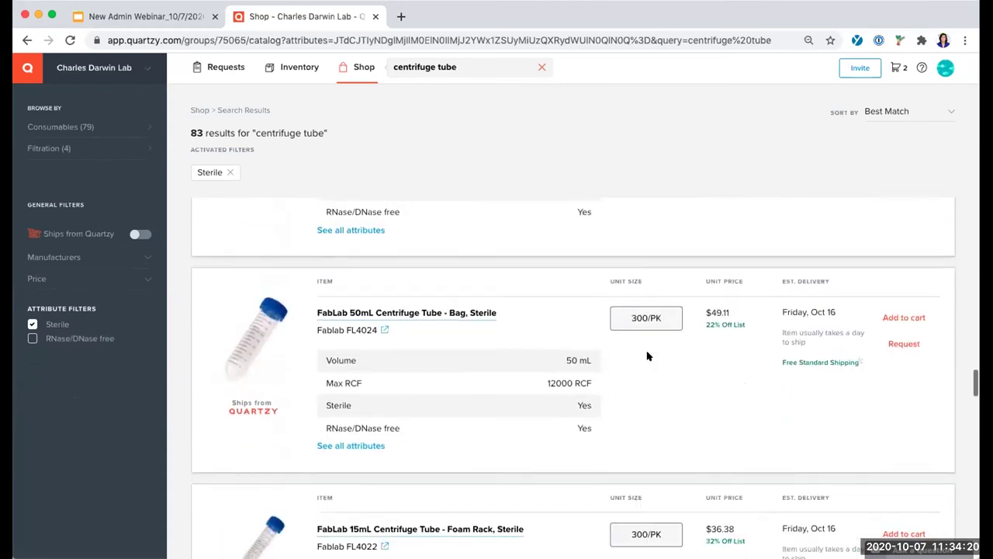
{"action": "scroll", "coordinate": [647, 356], "scroll_direction": "down", "scroll_amount": 3}
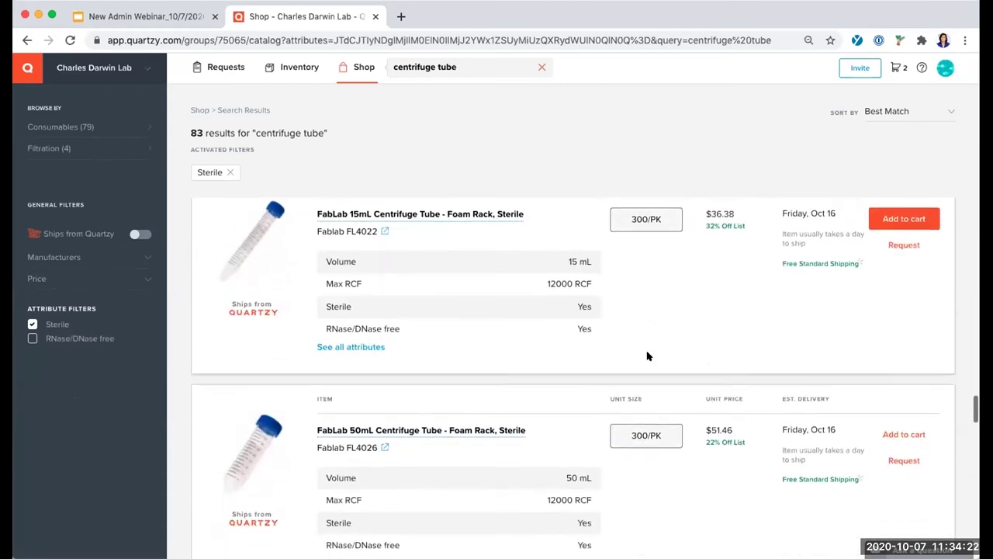
Search the shop for "centrifuge tubes" instead and drop the Sterile filter
{"action": "left_click", "coordinate": [469, 67]}
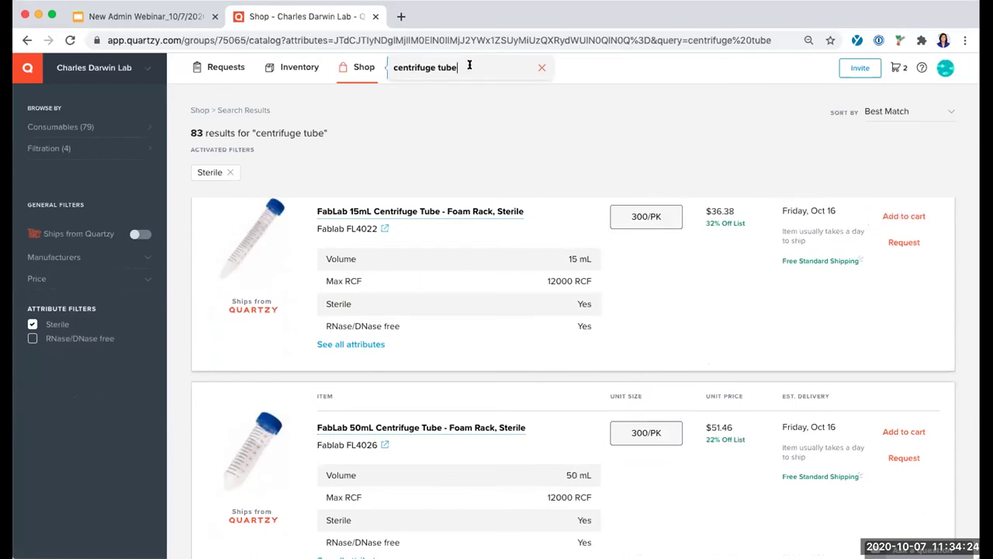
{"action": "type", "text": "s"}
{"action": "key", "text": "Return"}
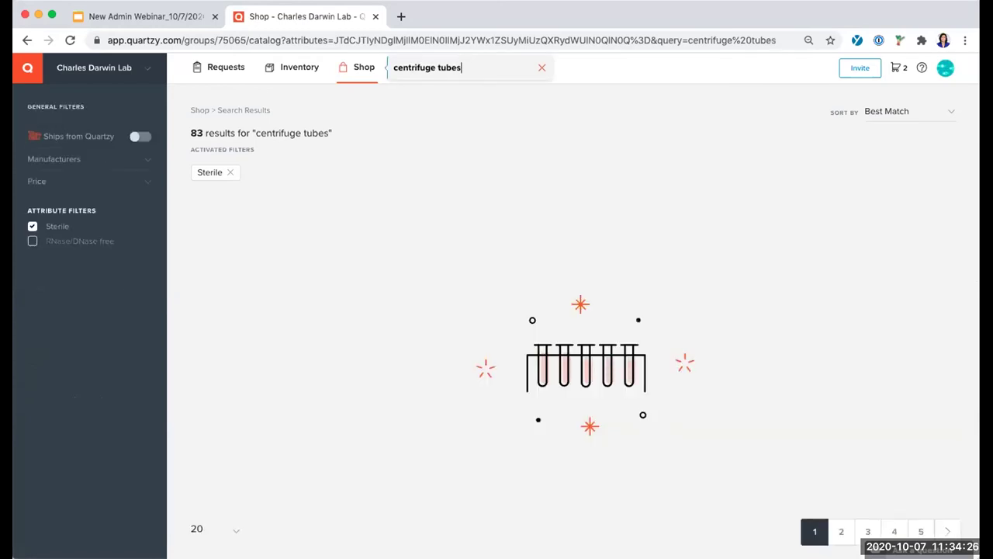
{"action": "scroll", "coordinate": [669, 322], "scroll_direction": "down", "scroll_amount": 8}
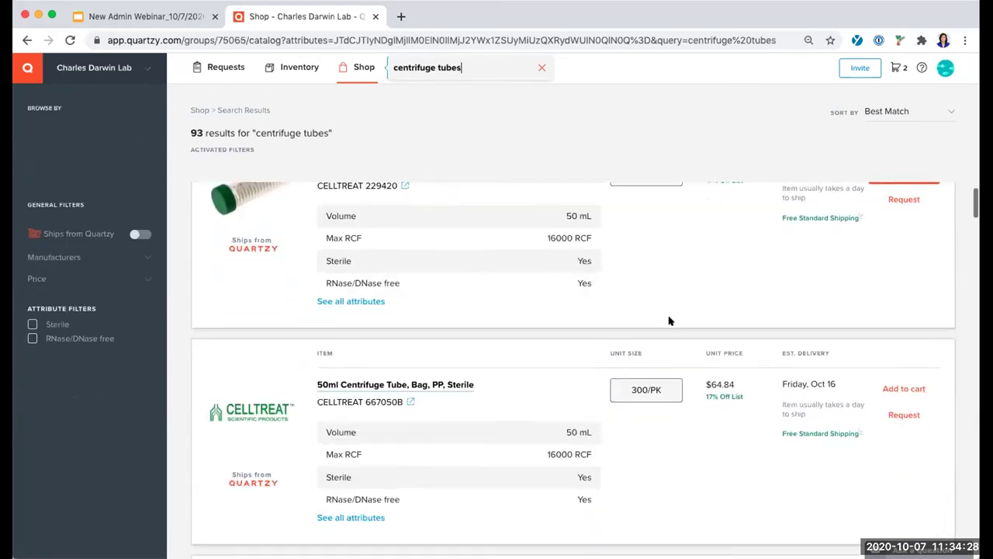
{"action": "scroll", "coordinate": [669, 322], "scroll_direction": "down", "scroll_amount": 6}
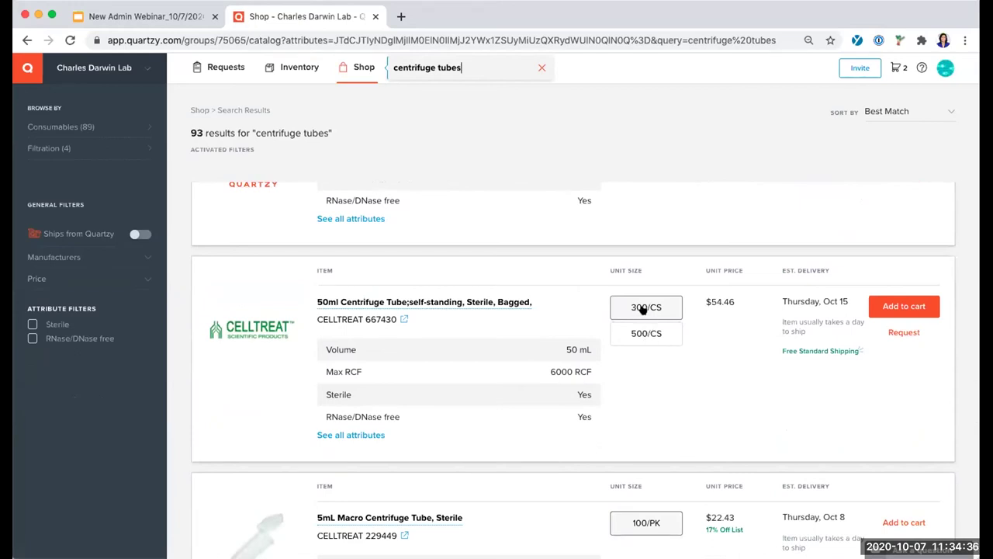
{"action": "key", "text": "Return"}
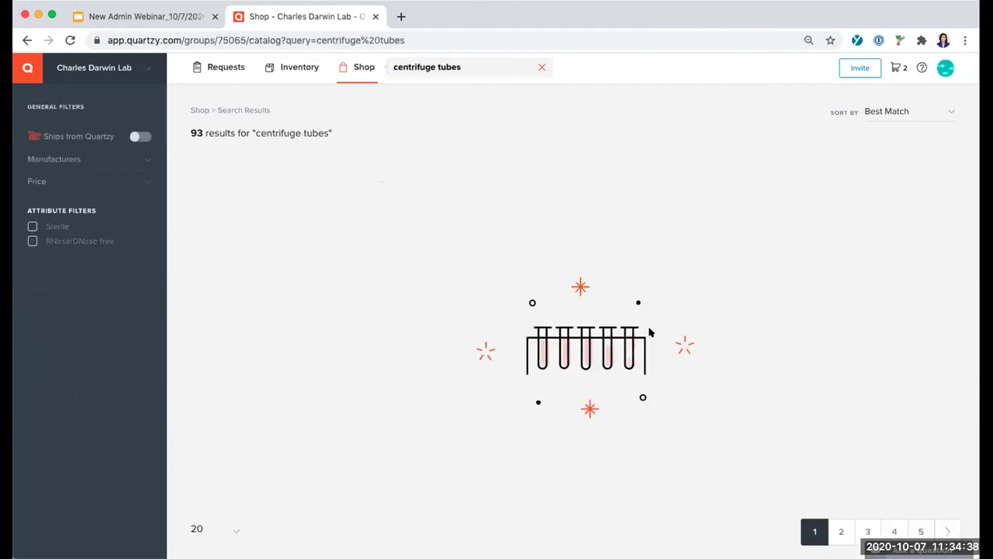
Compare the unit sizes of the 50 mL self-standing centrifuge tubes and select 500/CS
{"action": "scroll", "coordinate": [650, 332], "scroll_direction": "down", "scroll_amount": 6}
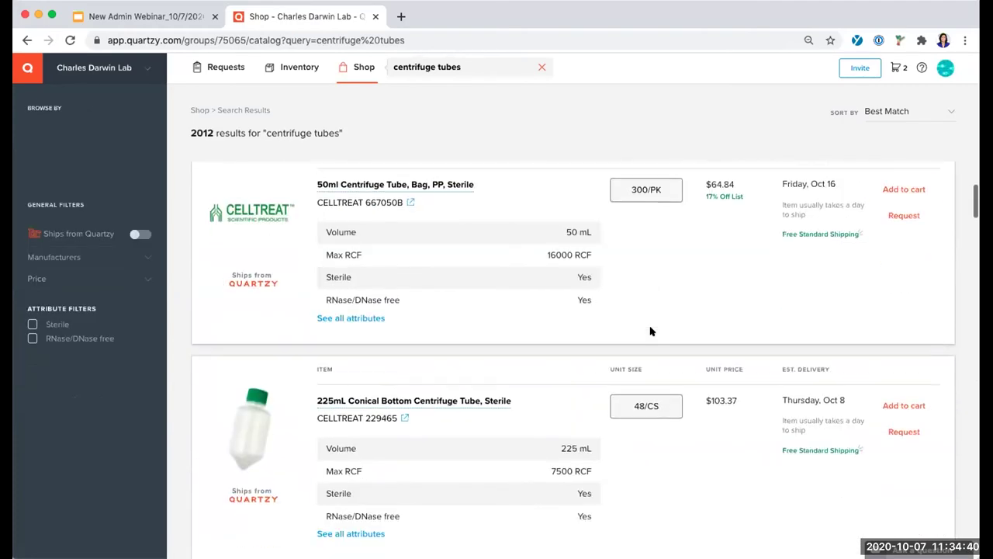
{"action": "scroll", "coordinate": [650, 332], "scroll_direction": "down", "scroll_amount": 5}
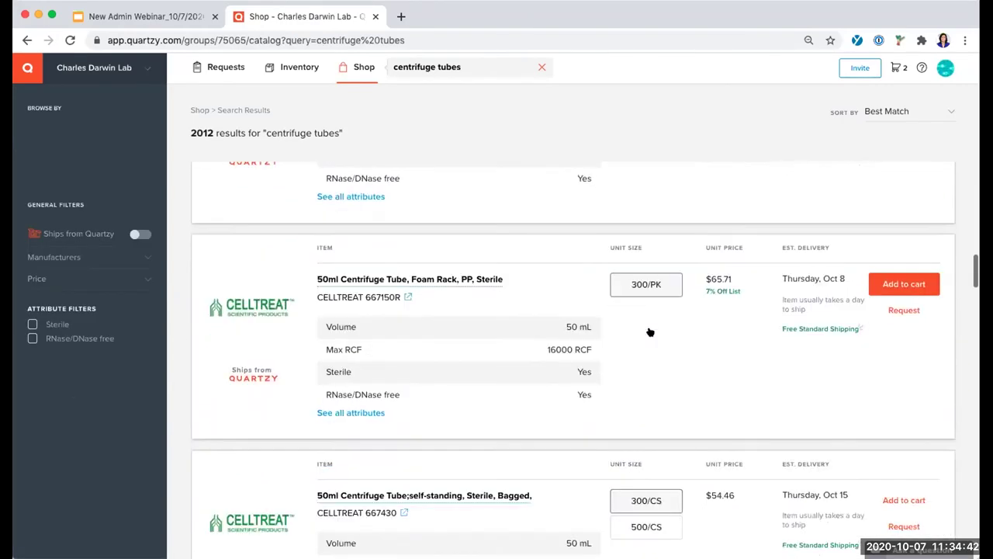
{"action": "left_click", "coordinate": [649, 355]}
{"action": "left_click", "coordinate": [646, 378]}
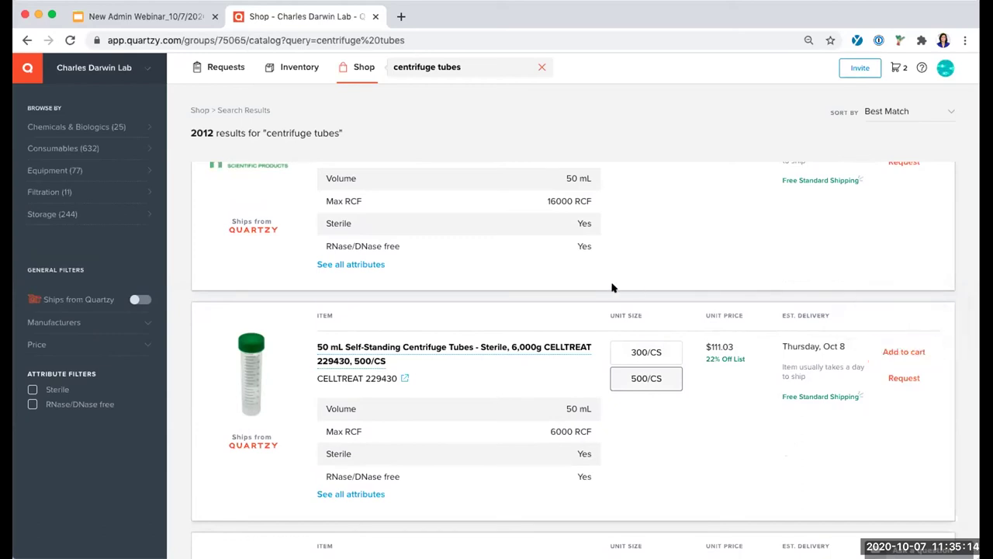
{"action": "scroll", "coordinate": [612, 284], "scroll_direction": "up", "scroll_amount": 5}
Return to the new requests and accept the Quartzy quote for the Drummond replacement filters
{"action": "left_click", "coordinate": [224, 70]}
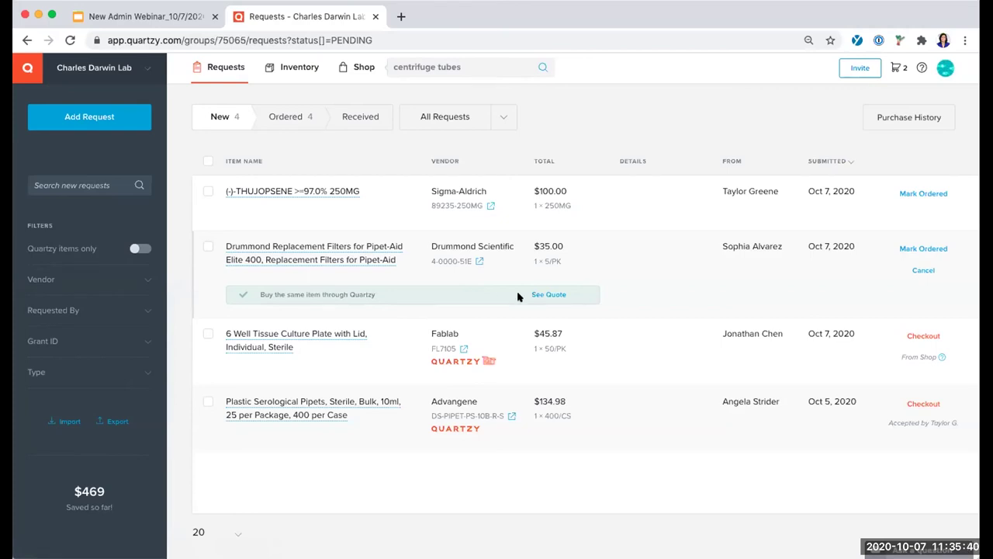
{"action": "left_click", "coordinate": [544, 293]}
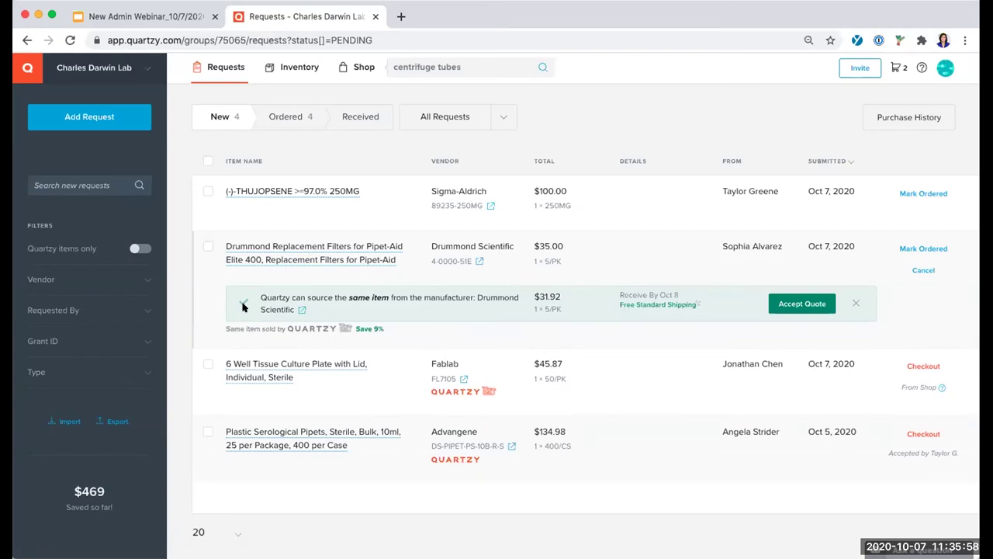
{"action": "left_click", "coordinate": [793, 302]}
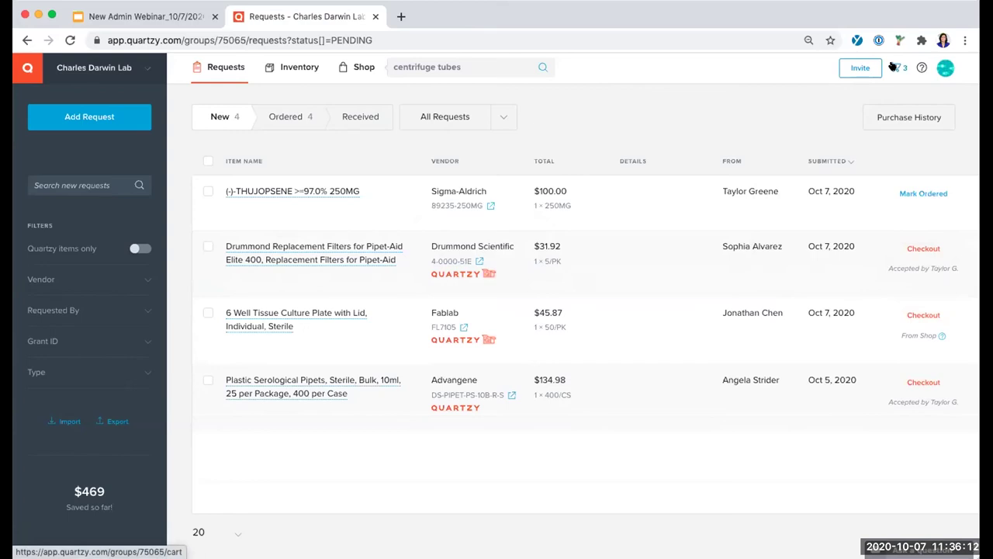
Switch the Drummond replacement filters back to the original request and close its details
{"action": "mouse_move", "coordinate": [636, 193]}
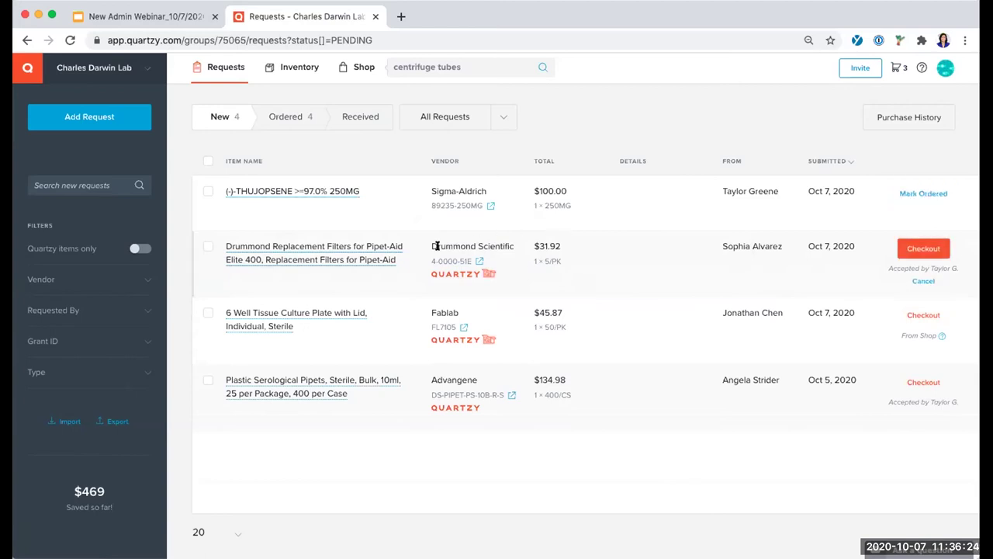
{"action": "left_click", "coordinate": [376, 249]}
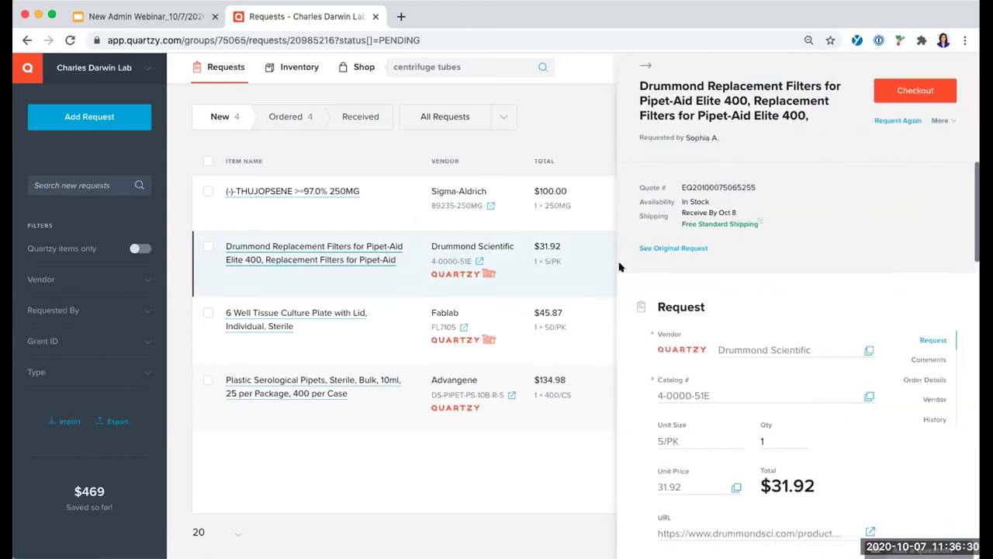
{"action": "left_click", "coordinate": [669, 250]}
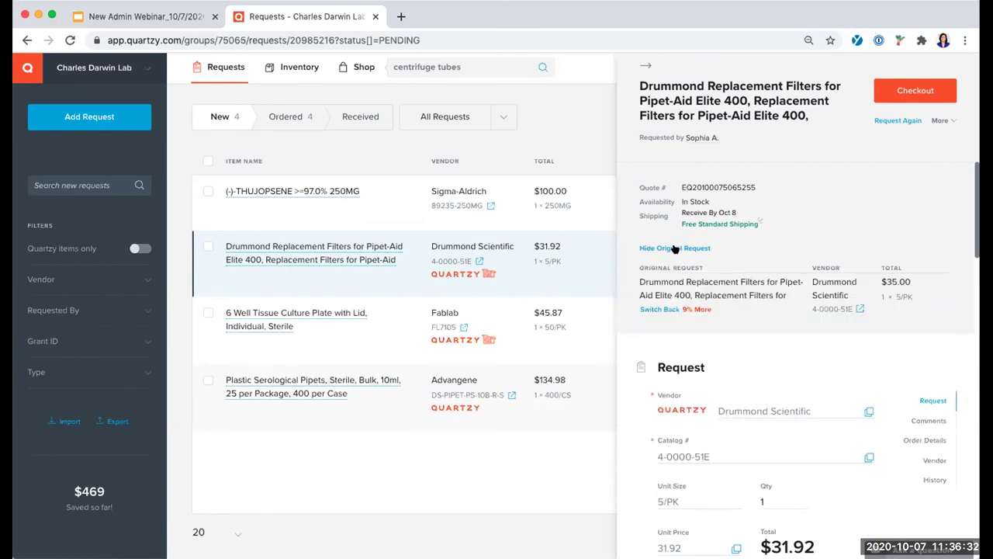
{"action": "left_click", "coordinate": [653, 310]}
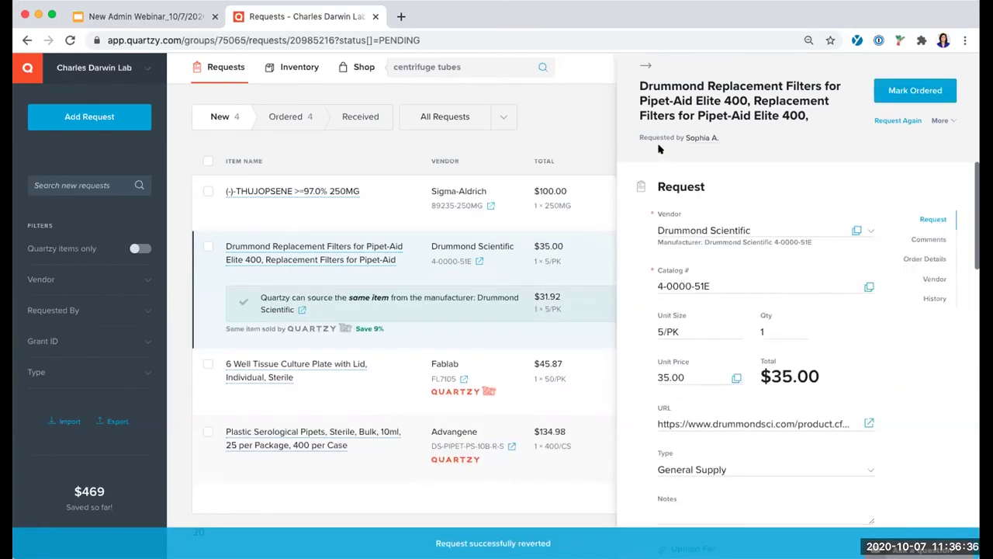
{"action": "left_click", "coordinate": [646, 66]}
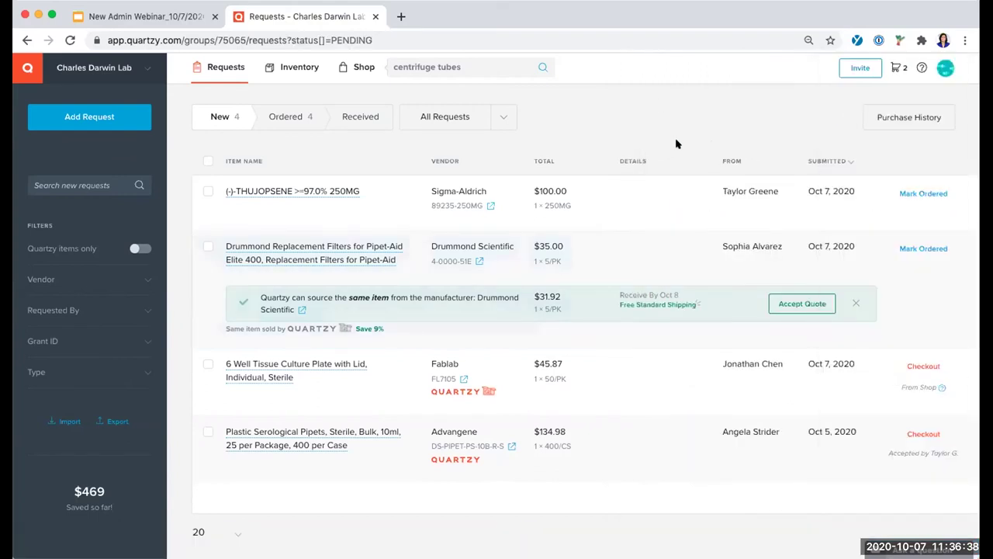
Open the shopping cart to review its items, and view the details of the shipping and handling charges
{"action": "mouse_move", "coordinate": [458, 257]}
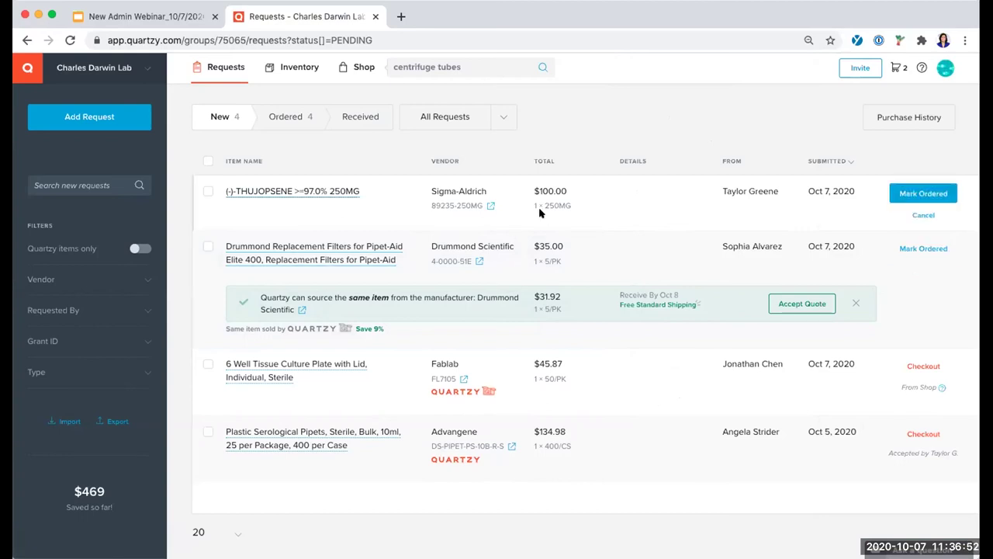
{"action": "left_click", "coordinate": [894, 68]}
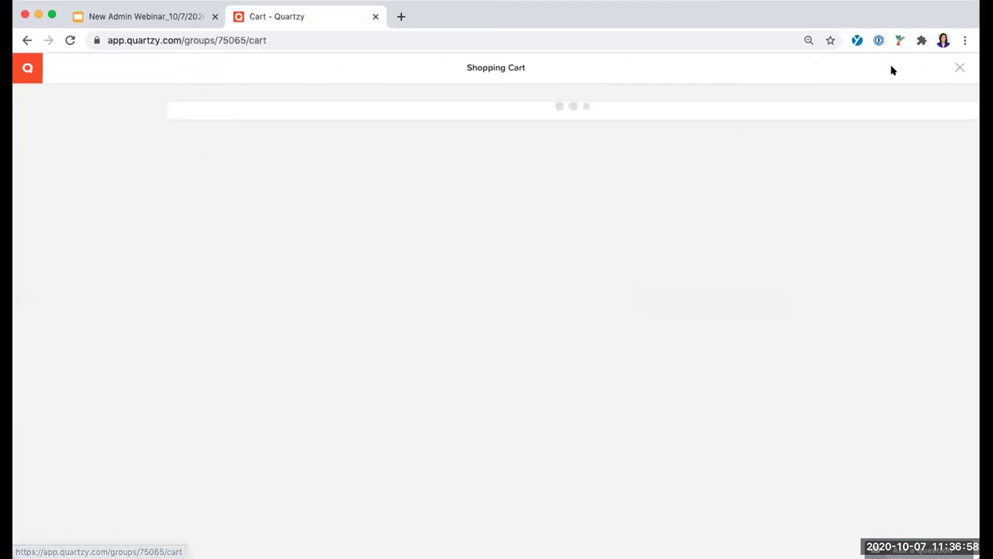
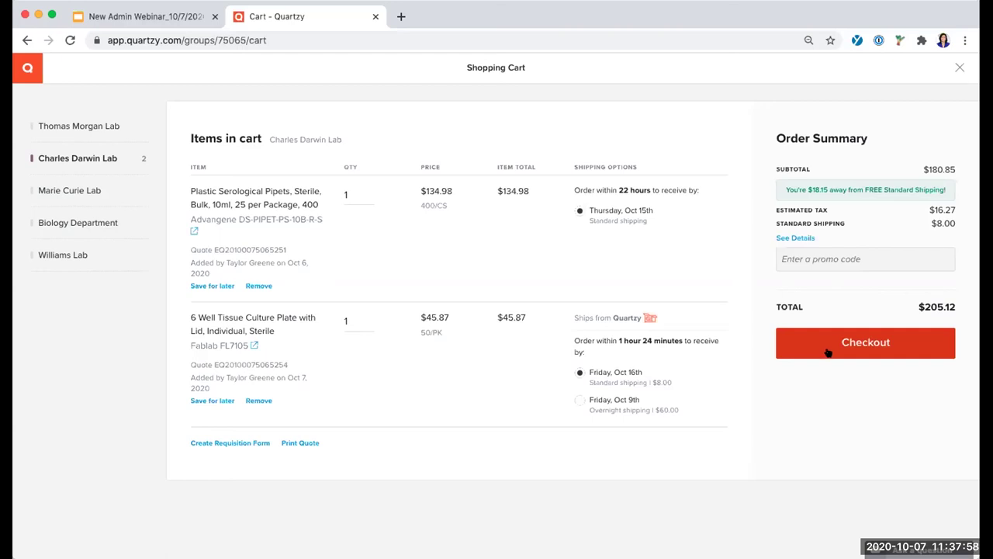
{"action": "left_click", "coordinate": [798, 238]}
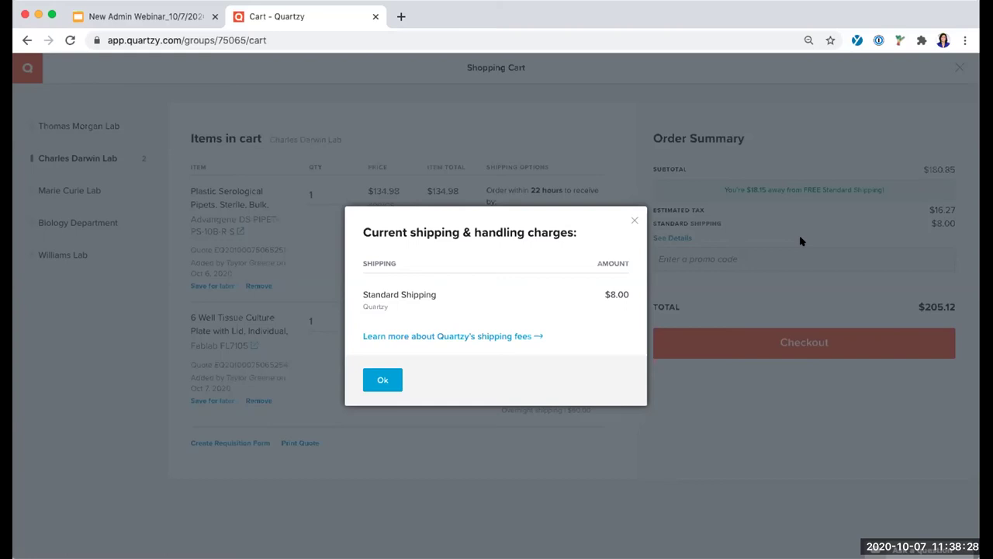
{"action": "left_click", "coordinate": [633, 222]}
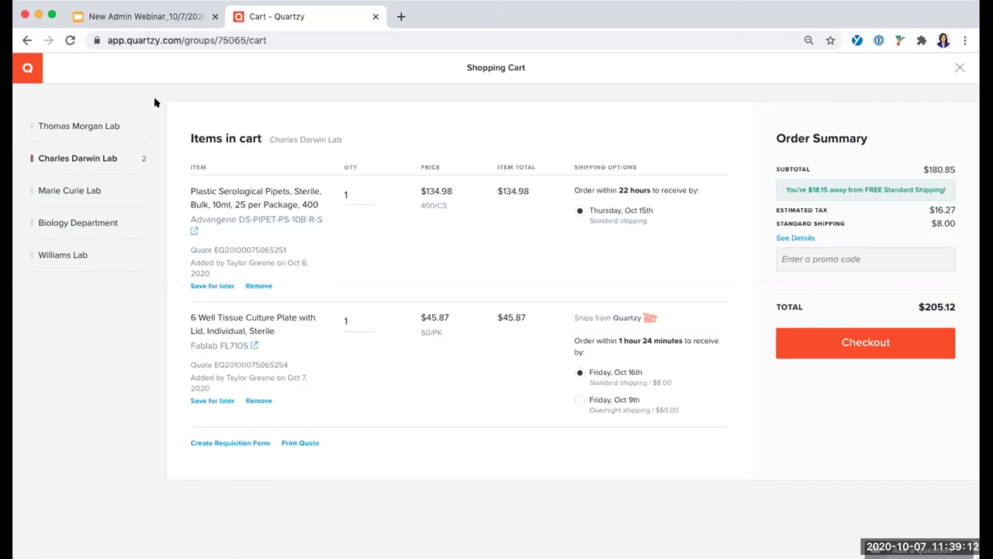
Go back to the requests, look through the lab's purchase history, and return to the new requests
{"action": "left_click", "coordinate": [28, 70]}
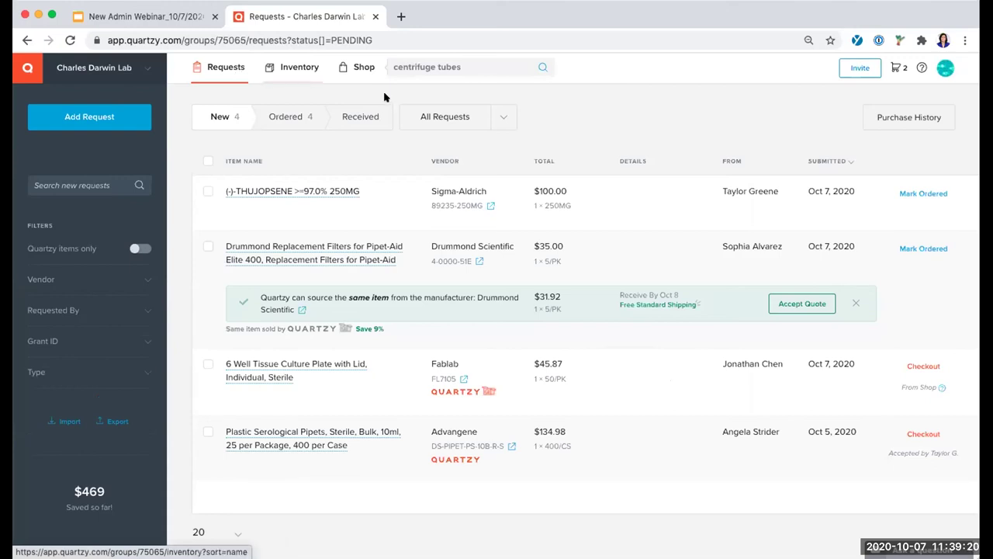
{"action": "left_click", "coordinate": [895, 116]}
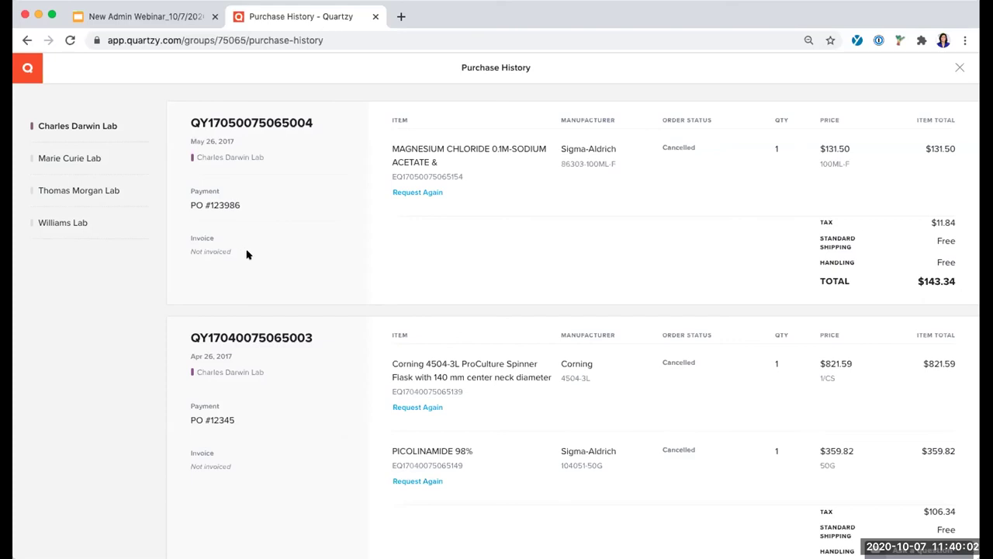
{"action": "left_click", "coordinate": [27, 66]}
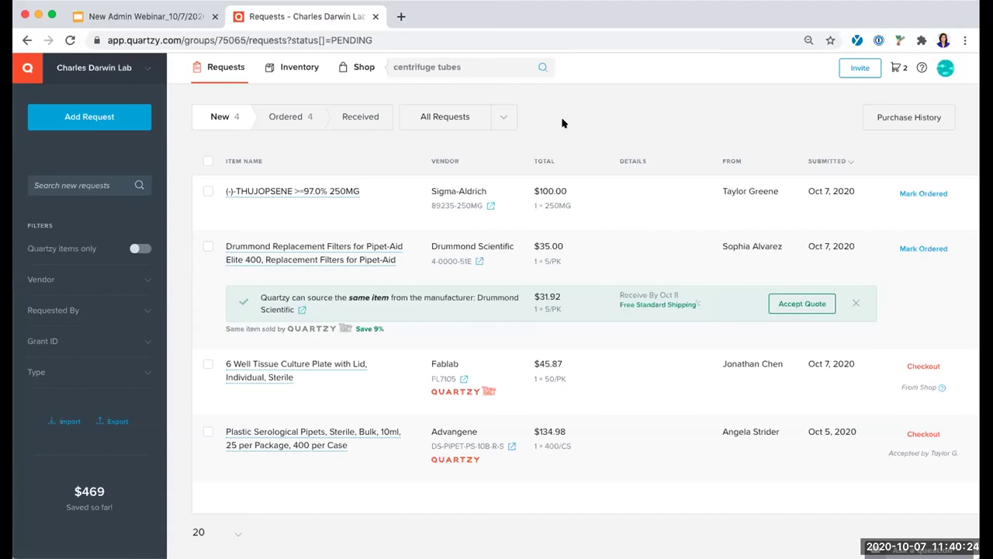
Set the amount in stock of the inventory item (-)-THUJOPSENE >=97.0% 250MG to 0 mL
{"action": "left_click", "coordinate": [301, 78]}
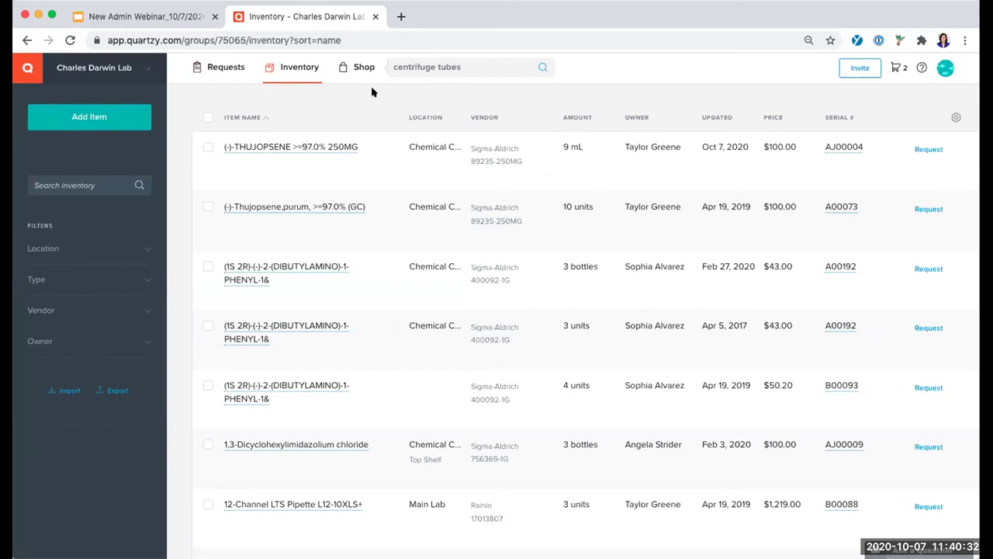
{"action": "left_click", "coordinate": [290, 145]}
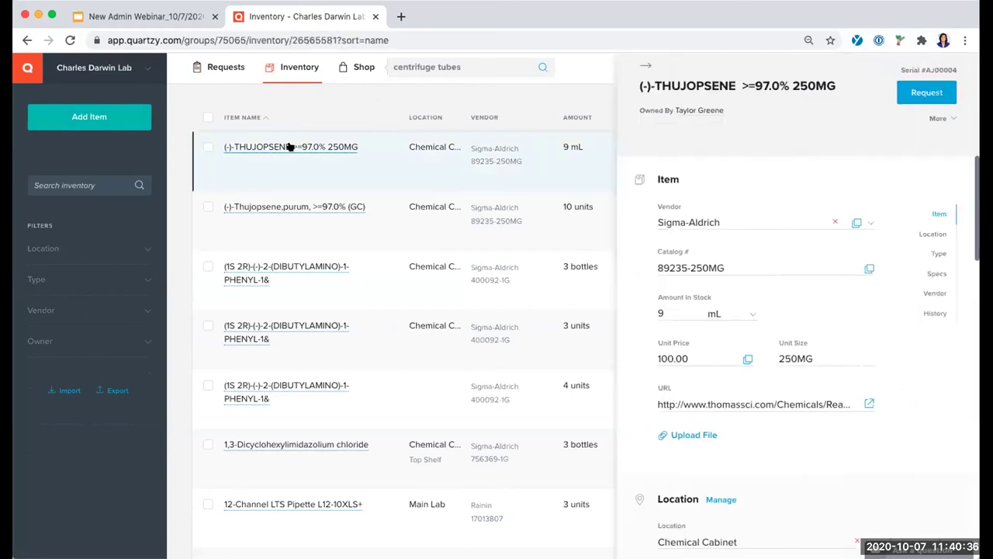
{"action": "left_click", "coordinate": [661, 311]}
{"action": "type", "text": "0"}
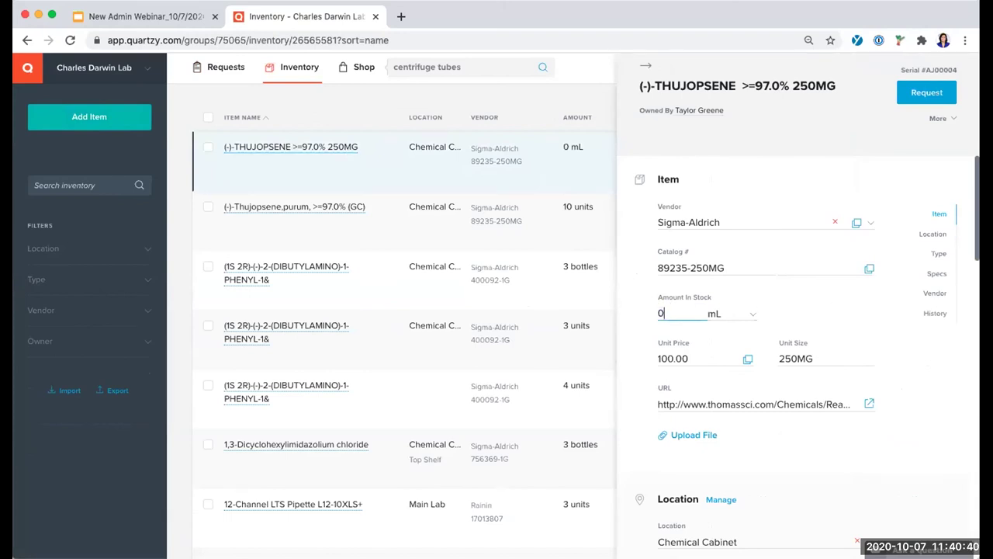
{"action": "left_click", "coordinate": [730, 294]}
Look through the storage locations available for the (-)-THUJOPSENE item and close its details without choosing another one
{"action": "scroll", "coordinate": [722, 296], "scroll_direction": "down", "scroll_amount": 3}
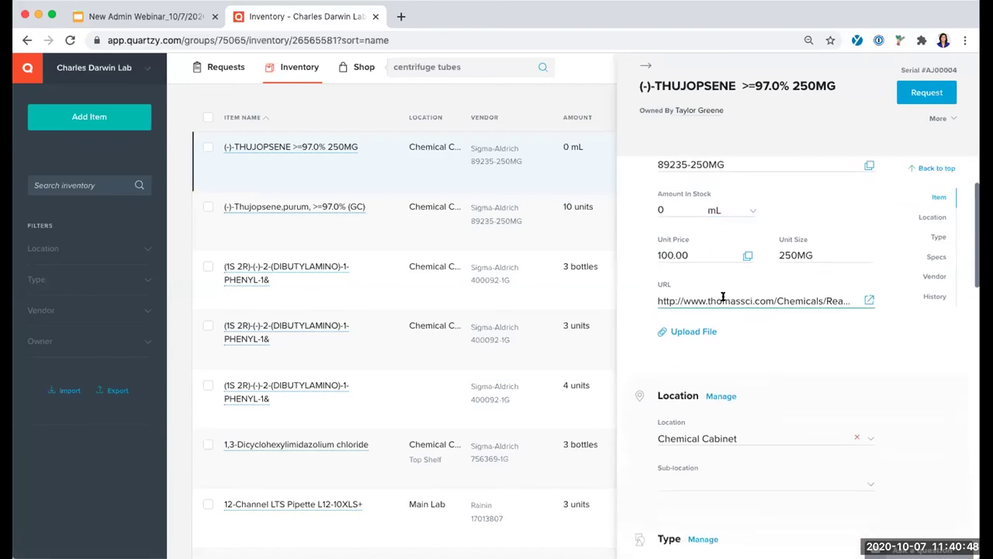
{"action": "scroll", "coordinate": [722, 297], "scroll_direction": "down", "scroll_amount": 2}
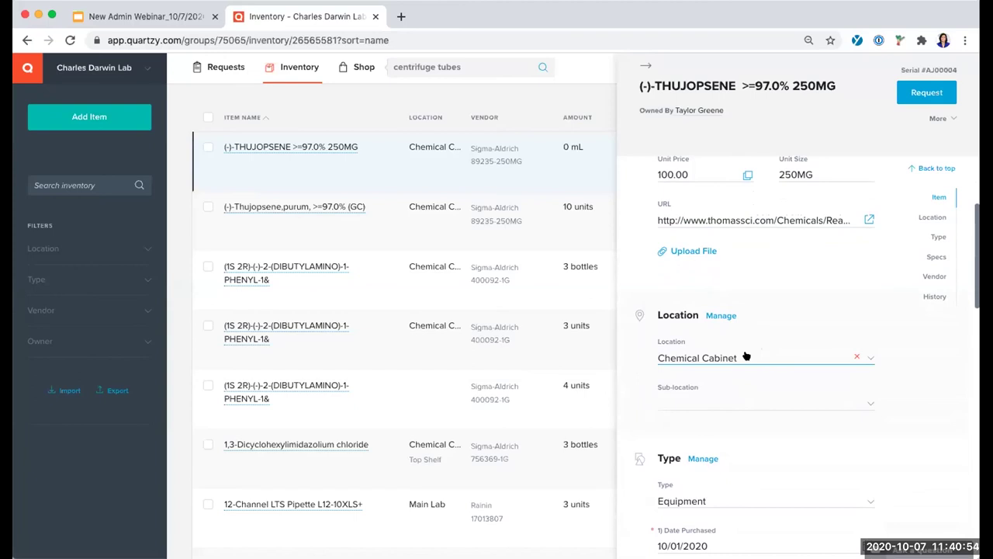
{"action": "left_click", "coordinate": [747, 354]}
{"action": "scroll", "coordinate": [745, 417], "scroll_direction": "down", "scroll_amount": 3}
{"action": "scroll", "coordinate": [744, 422], "scroll_direction": "down", "scroll_amount": 2}
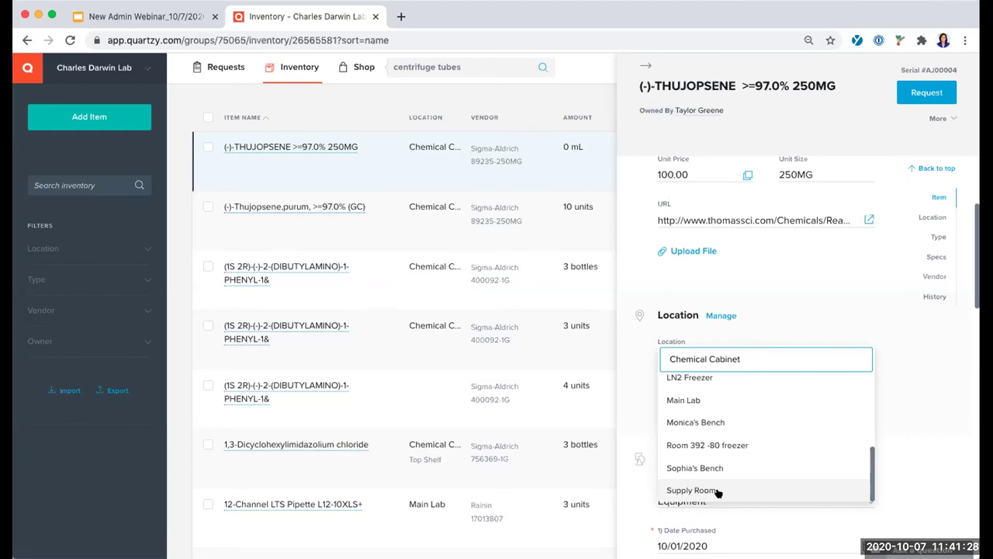
{"action": "left_click", "coordinate": [645, 65]}
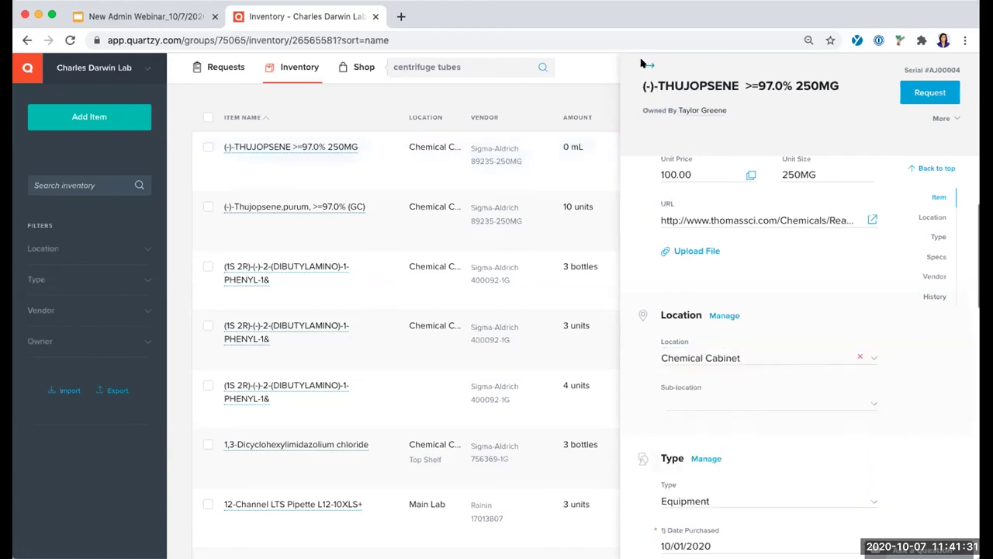
Filter the inventory by the Chemical Cabinet location
{"action": "left_click", "coordinate": [140, 247]}
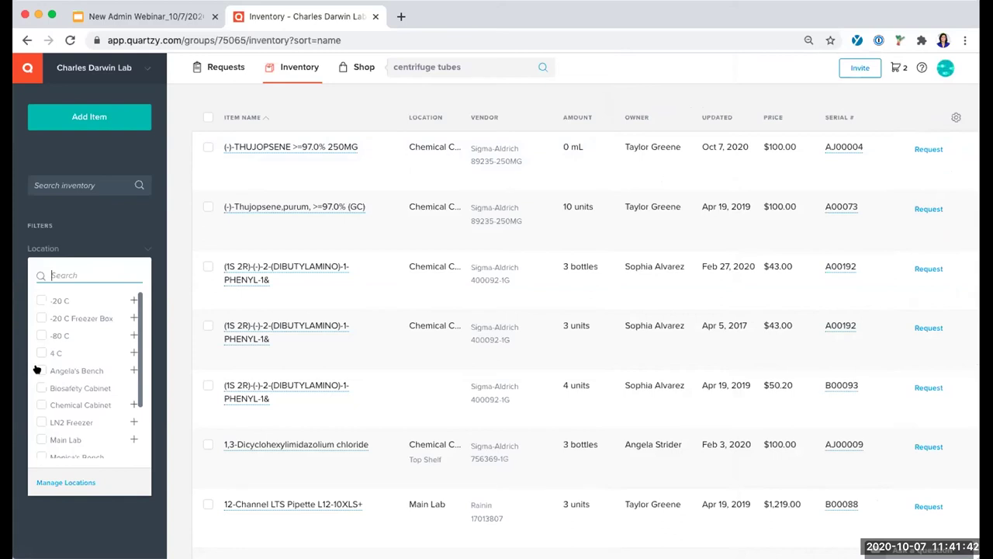
{"action": "left_click", "coordinate": [41, 405]}
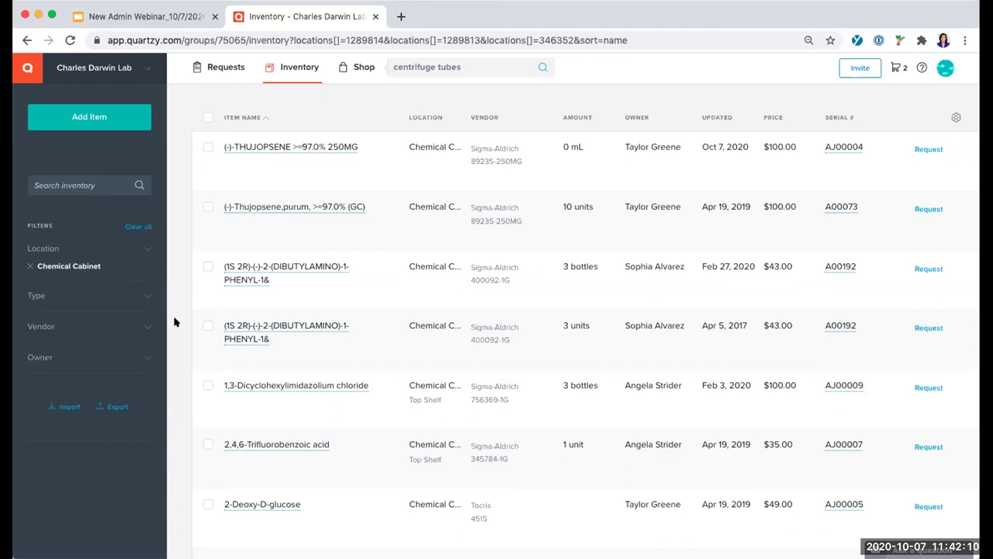
Review the comments and order details of the received Axygen 50mL sterile centrifuge tube request, and close its details
{"action": "left_click", "coordinate": [216, 70]}
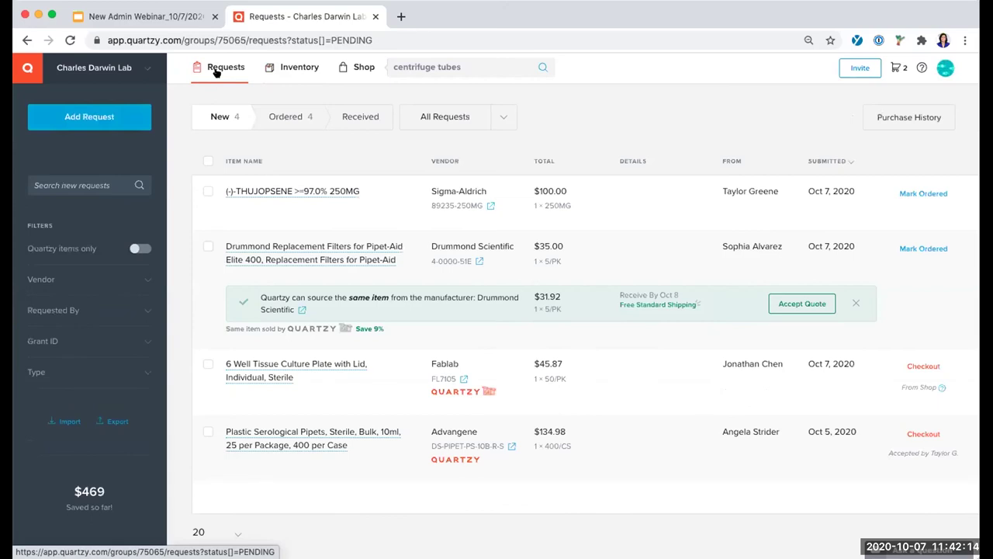
{"action": "left_click", "coordinate": [344, 124]}
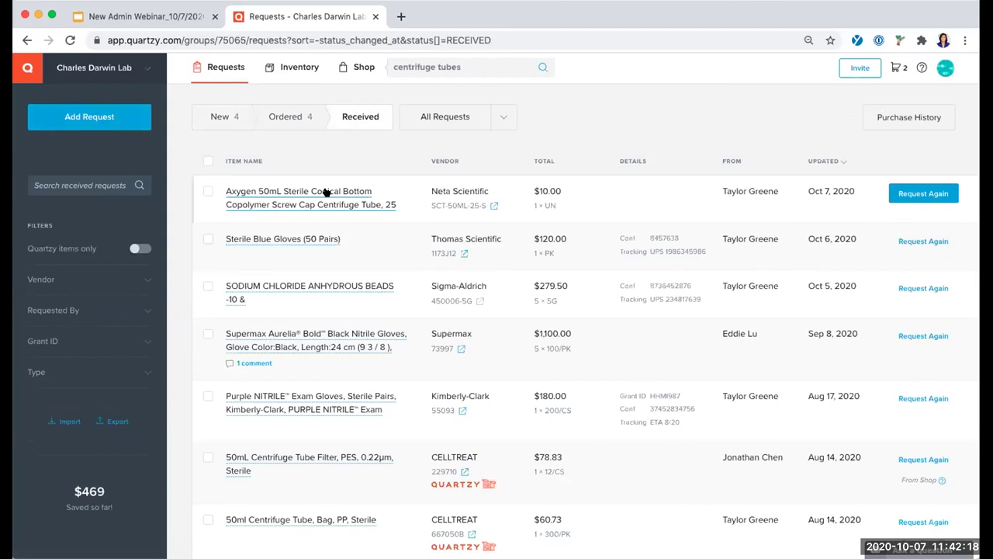
{"action": "left_click", "coordinate": [326, 192]}
{"action": "left_click", "coordinate": [927, 247]}
{"action": "left_click", "coordinate": [800, 241]}
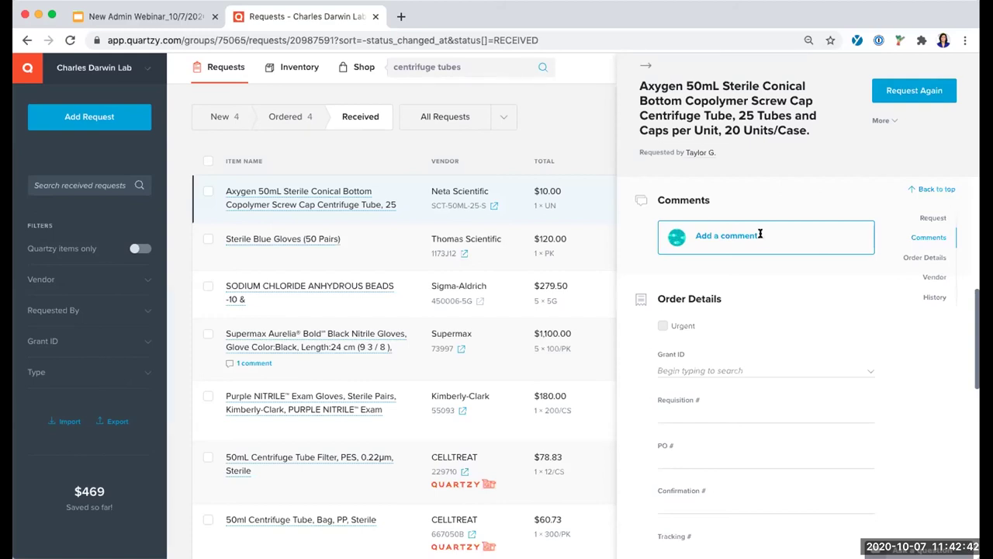
{"action": "left_click", "coordinate": [645, 66]}
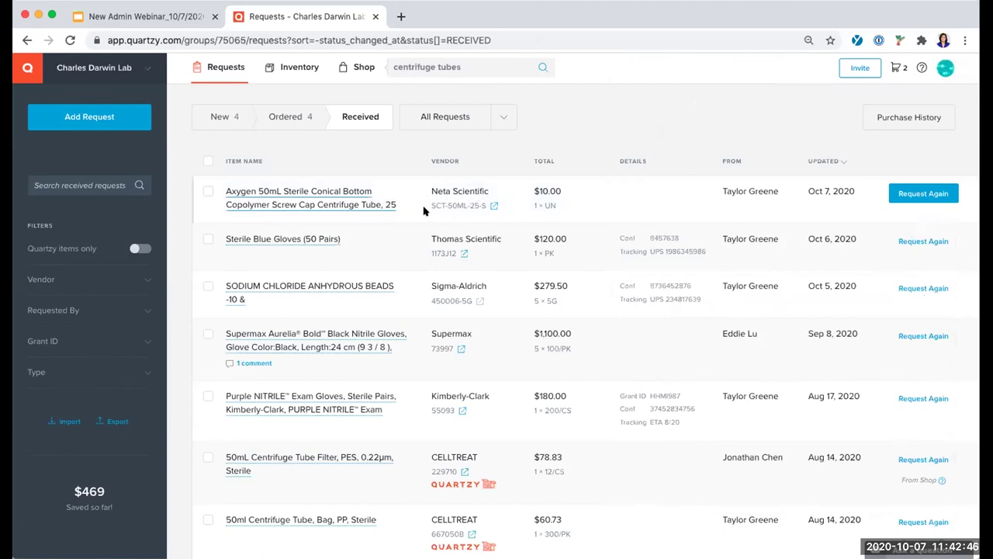
Compare the vendors of the received requests, including the CELLTREAT items shipped by Quartzy and the Neta Scientific tubes
{"action": "scroll", "coordinate": [454, 375], "scroll_direction": "down", "scroll_amount": 2}
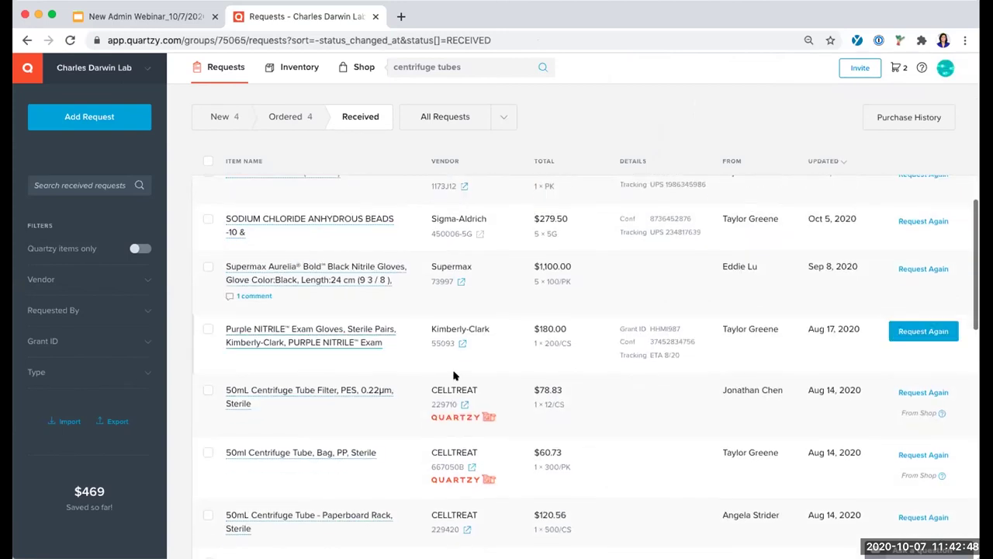
{"action": "mouse_move", "coordinate": [453, 419]}
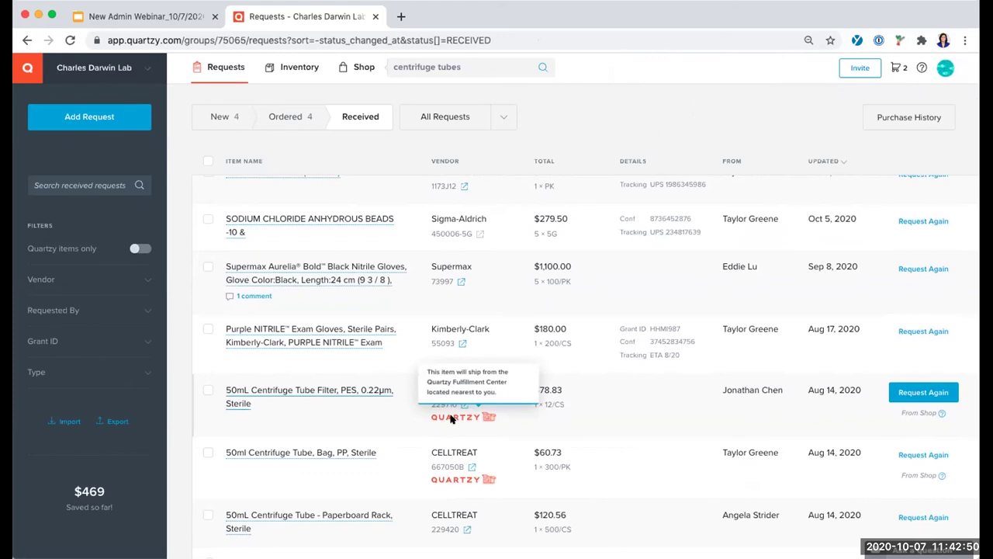
{"action": "scroll", "coordinate": [452, 419], "scroll_direction": "up", "scroll_amount": 2}
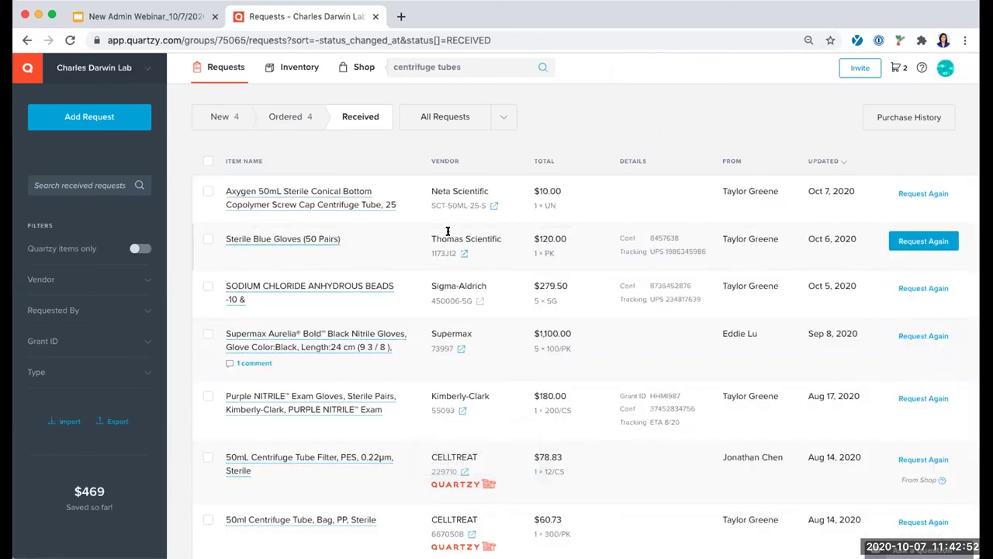
{"action": "left_click_drag", "start_coordinate": [422, 190], "coordinate": [478, 191]}
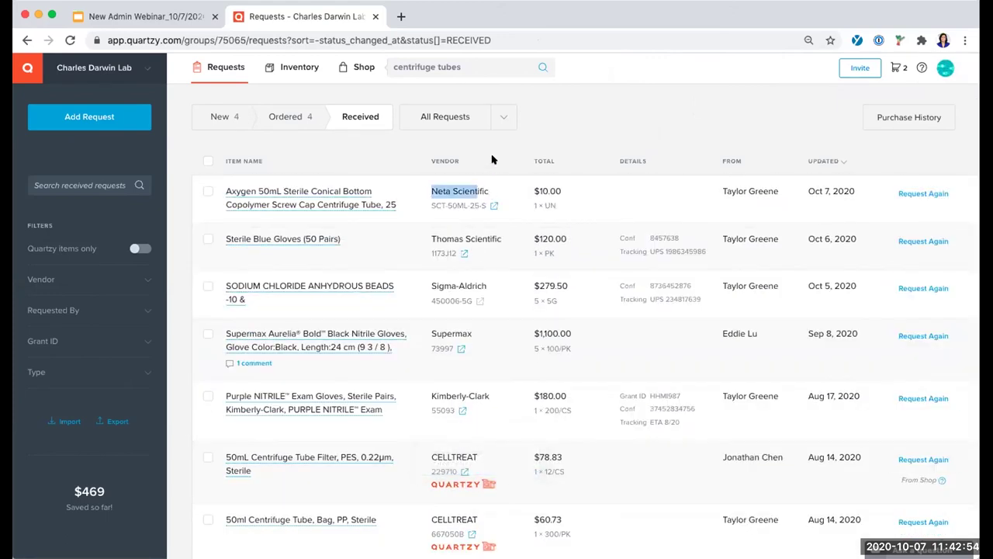
{"action": "left_click", "coordinate": [490, 151]}
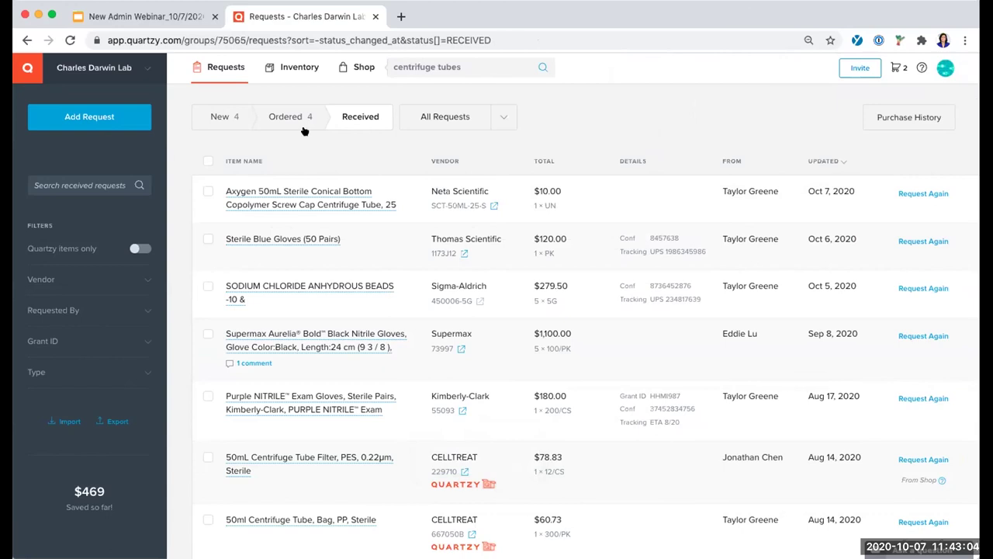
Check the ordering options and requesters of the new requests, and view the ordered requests
{"action": "left_click", "coordinate": [209, 112]}
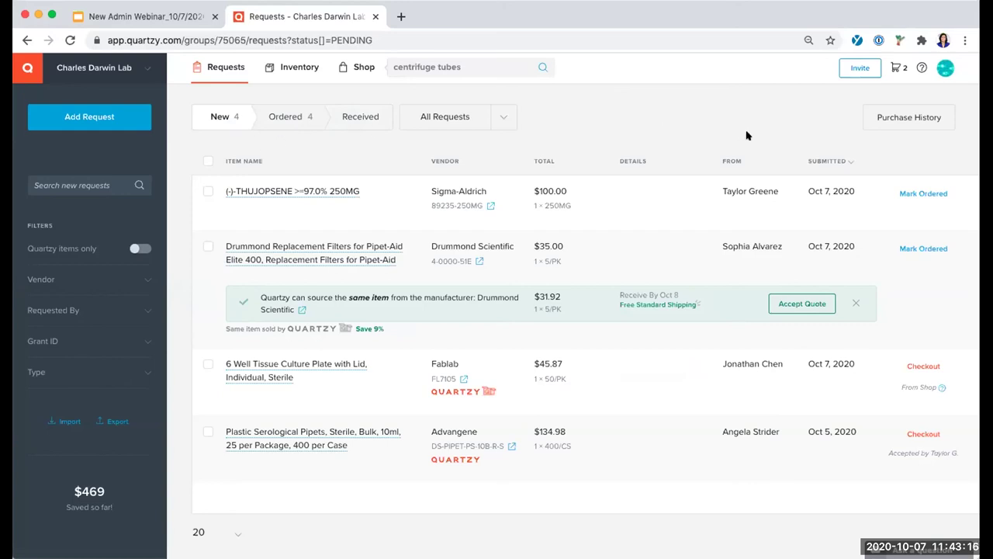
{"action": "left_click", "coordinate": [918, 194]}
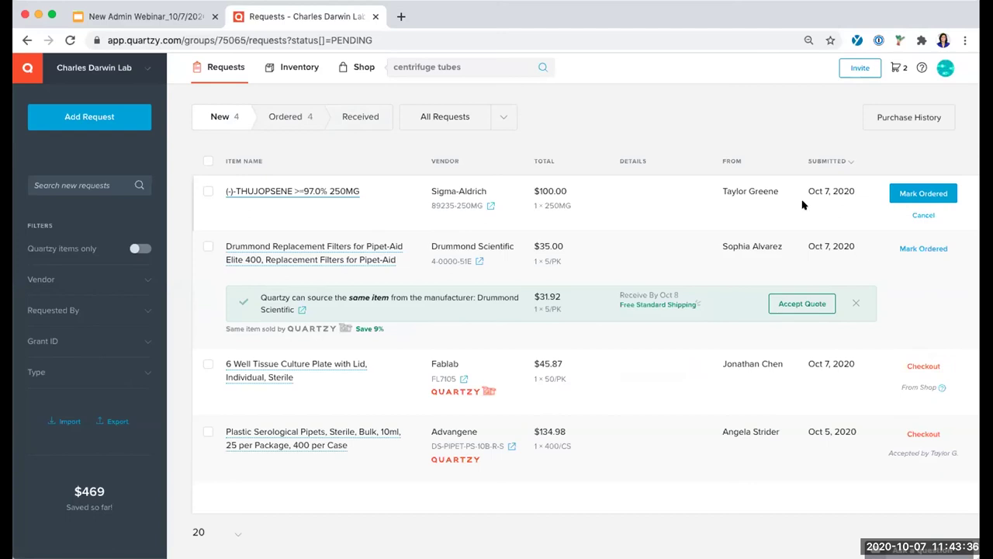
{"action": "left_click_drag", "start_coordinate": [721, 246], "coordinate": [816, 265]}
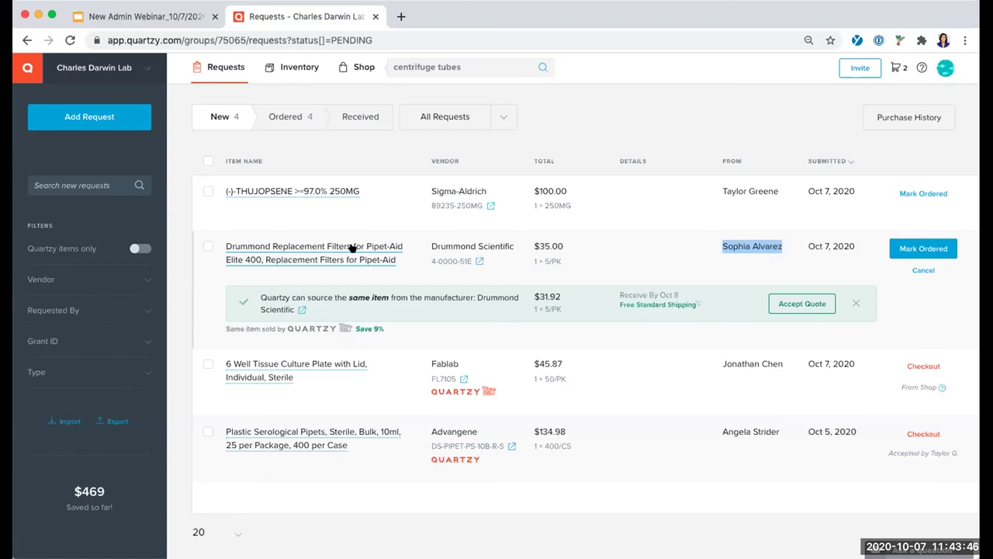
{"action": "left_click", "coordinate": [289, 113]}
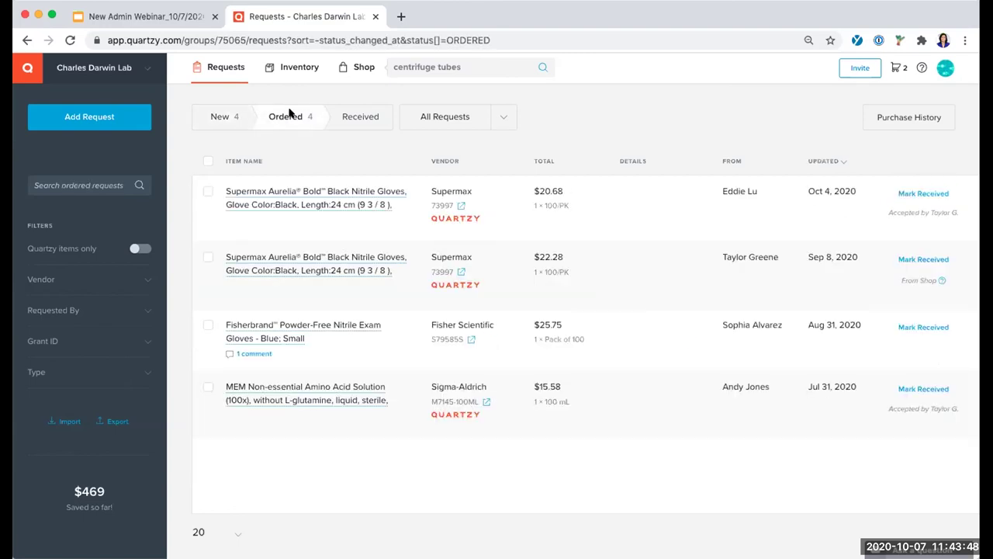
{"action": "mouse_move", "coordinate": [311, 211]}
Return to the inventory and examine the item import options, including the Excel template confirmation, without uploading a file
{"action": "left_click", "coordinate": [289, 68]}
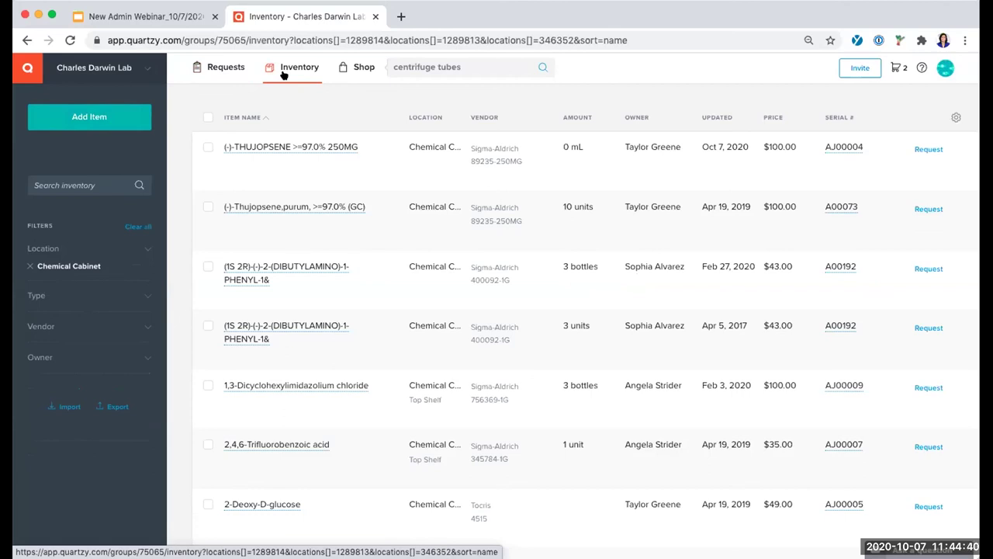
{"action": "left_click", "coordinate": [65, 408]}
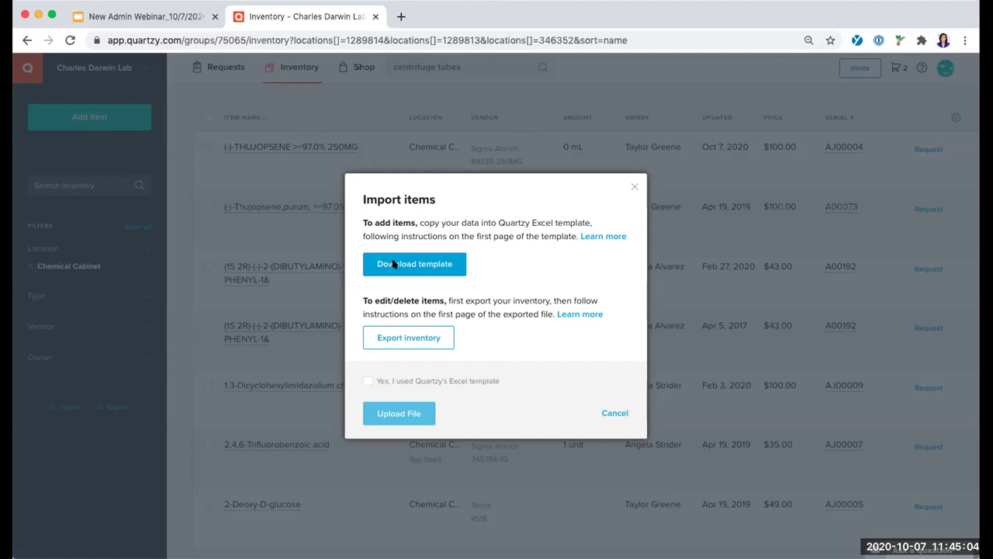
{"action": "left_click", "coordinate": [393, 381]}
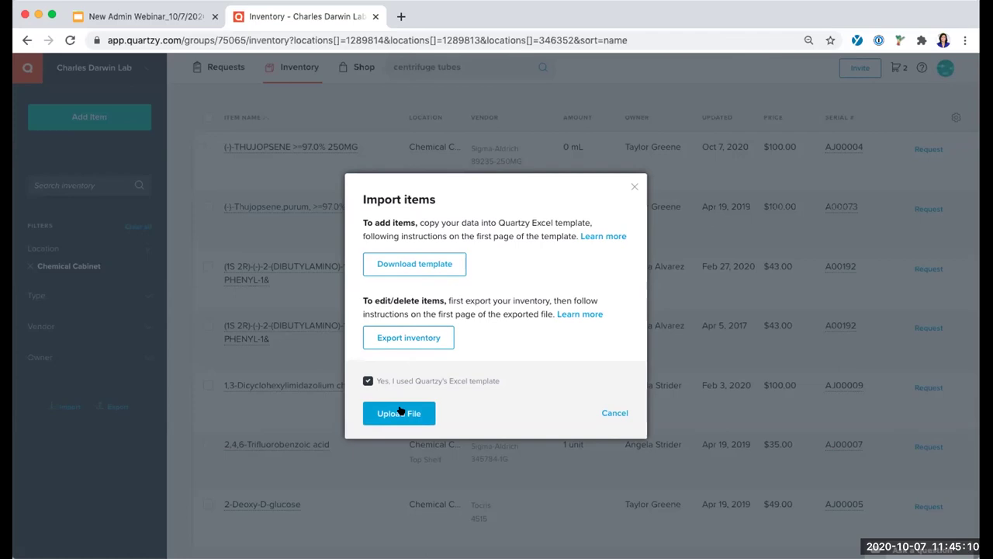
{"action": "left_click", "coordinate": [633, 185]}
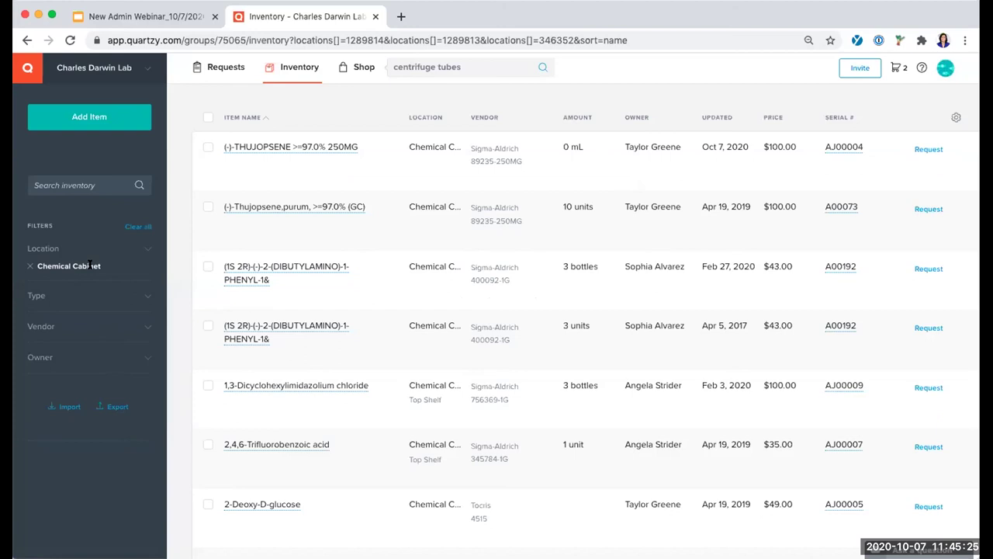
Examine the inventory export options, choosing only the items that match the current filters, without exporting a file
{"action": "left_click", "coordinate": [117, 406]}
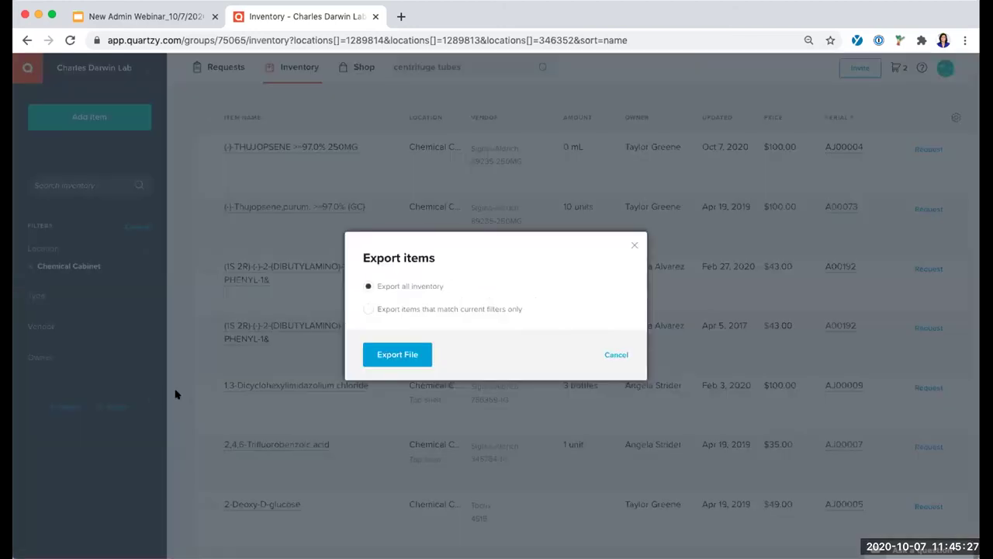
{"action": "left_click", "coordinate": [368, 309]}
{"action": "left_click", "coordinate": [91, 408]}
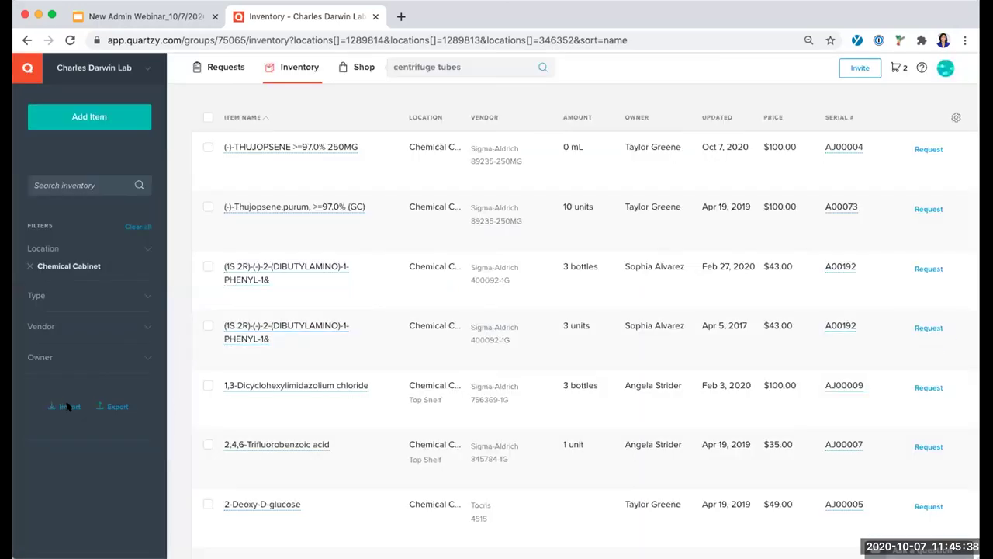
Review the item import instructions for adding, editing and deleting items with the Excel template, and check the import and export options for requests
{"action": "left_click", "coordinate": [68, 407]}
{"action": "left_click", "coordinate": [402, 381]}
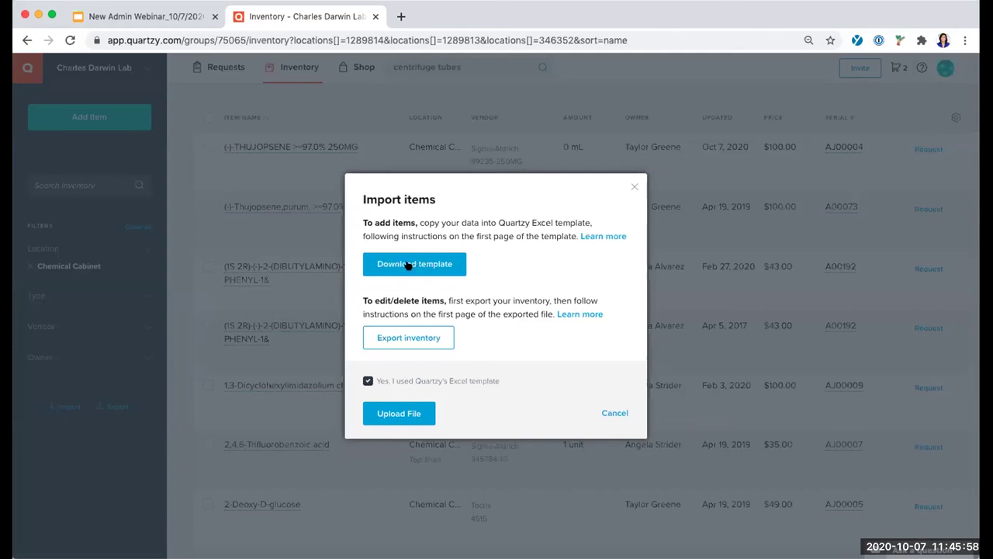
{"action": "left_click_drag", "start_coordinate": [363, 223], "coordinate": [417, 224]}
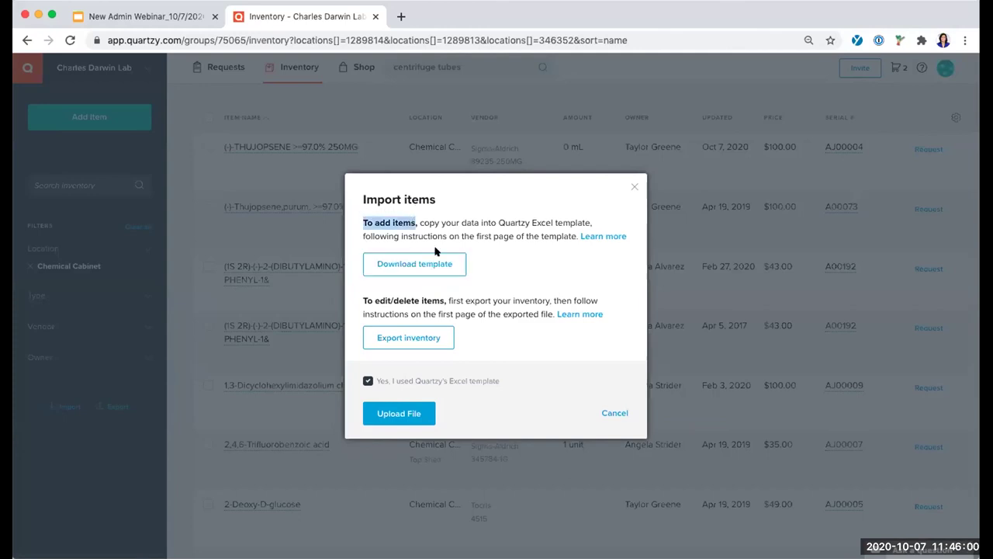
{"action": "left_click", "coordinate": [492, 267]}
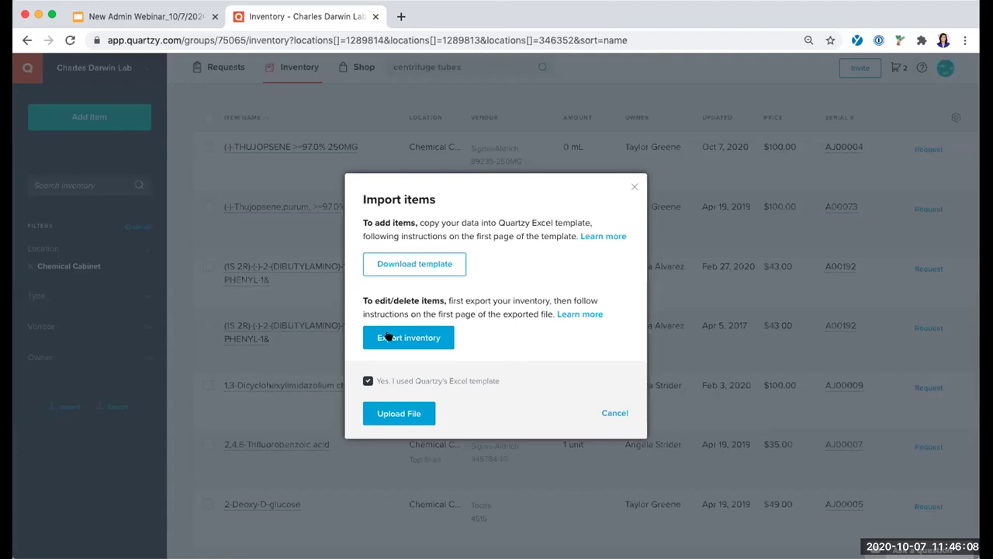
{"action": "left_click", "coordinate": [634, 186]}
{"action": "left_click", "coordinate": [212, 68]}
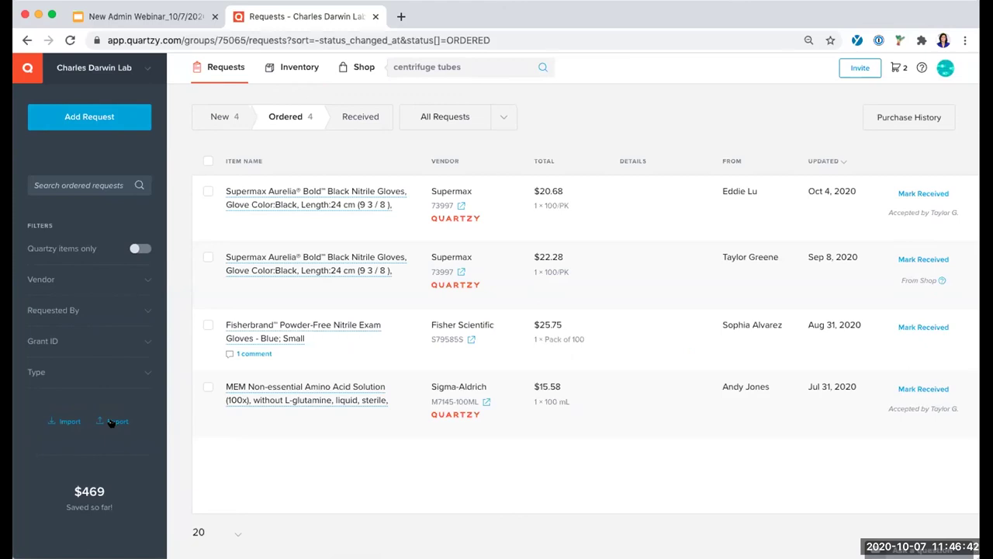
Return to the inventory, review the full Equipment type details of the (-)-THUJOPSENE >=97.0% 250MG item, and close its details
{"action": "left_click", "coordinate": [287, 69]}
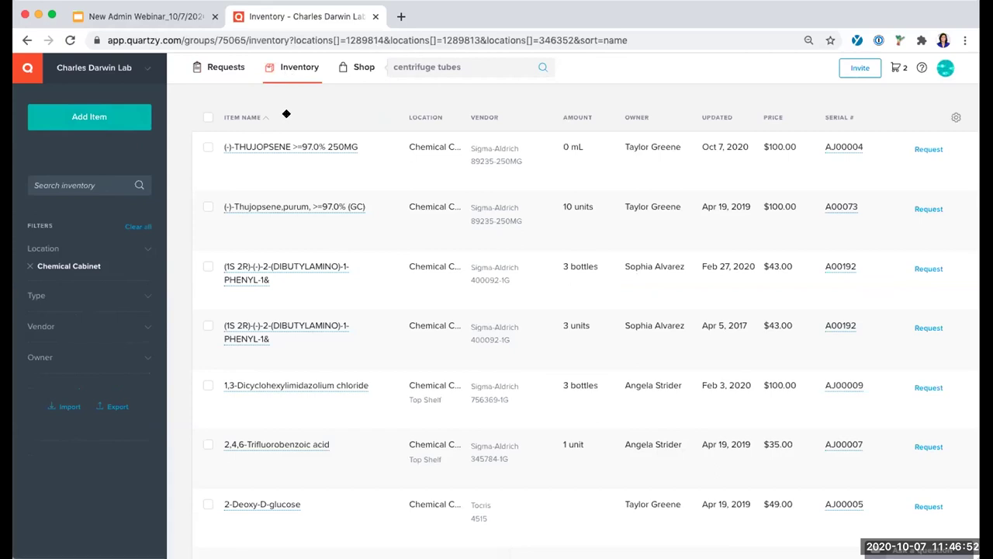
{"action": "left_click", "coordinate": [273, 145]}
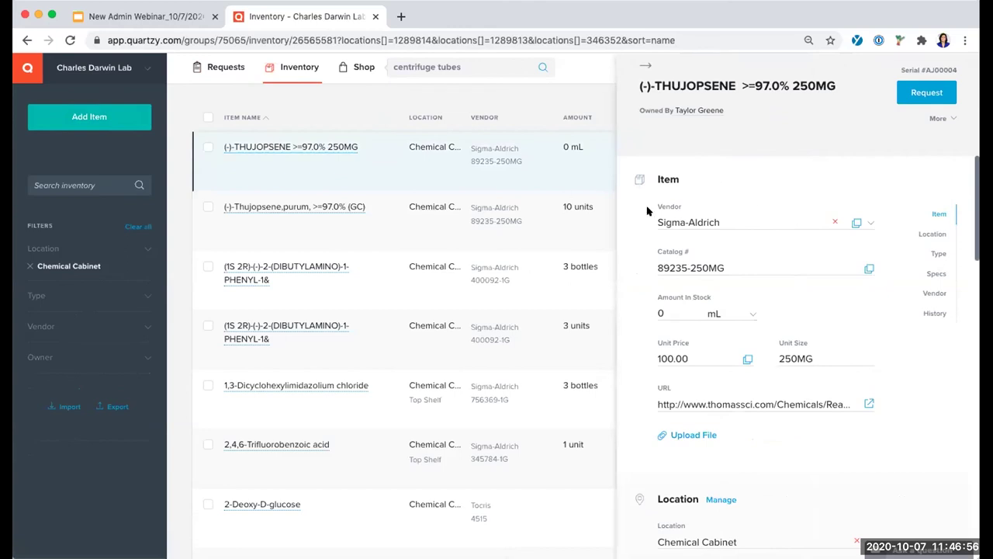
{"action": "scroll", "coordinate": [686, 219], "scroll_direction": "down", "scroll_amount": 2}
{"action": "scroll", "coordinate": [686, 219], "scroll_direction": "down", "scroll_amount": 8}
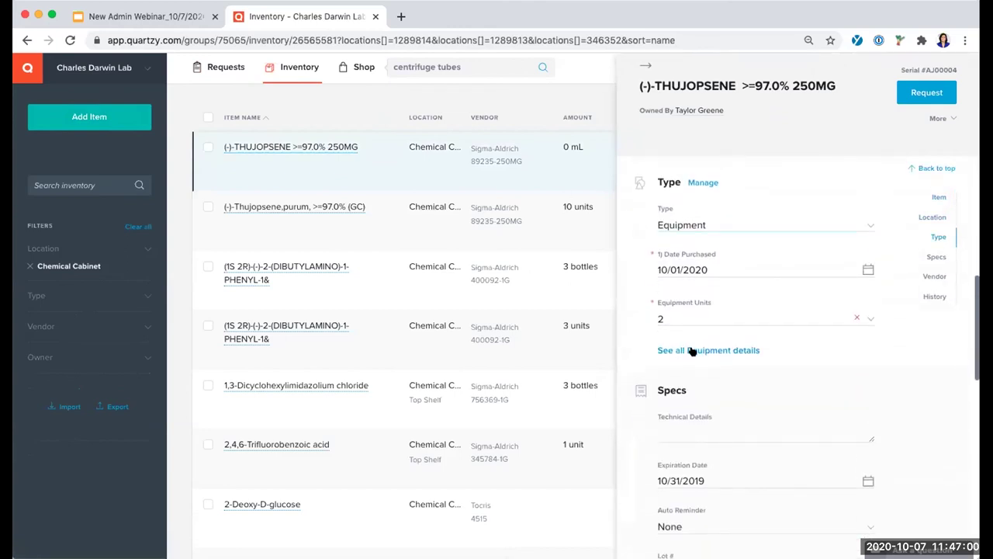
{"action": "left_click", "coordinate": [693, 350]}
{"action": "scroll", "coordinate": [693, 350], "scroll_direction": "down", "scroll_amount": 3}
{"action": "scroll", "coordinate": [694, 350], "scroll_direction": "down", "scroll_amount": 2}
{"action": "scroll", "coordinate": [699, 346], "scroll_direction": "up", "scroll_amount": 3}
{"action": "scroll", "coordinate": [703, 242], "scroll_direction": "up", "scroll_amount": 1}
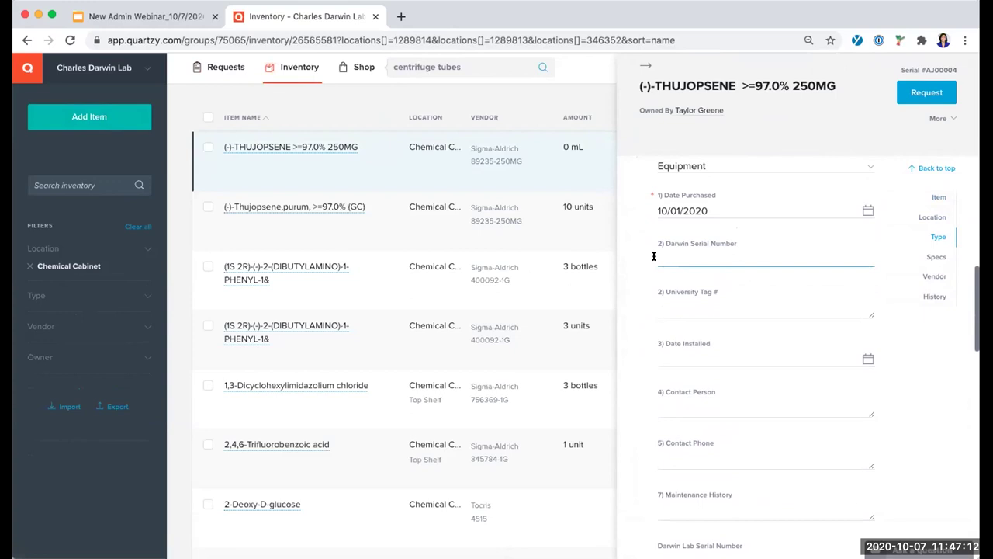
{"action": "scroll", "coordinate": [654, 256], "scroll_direction": "up", "scroll_amount": 2}
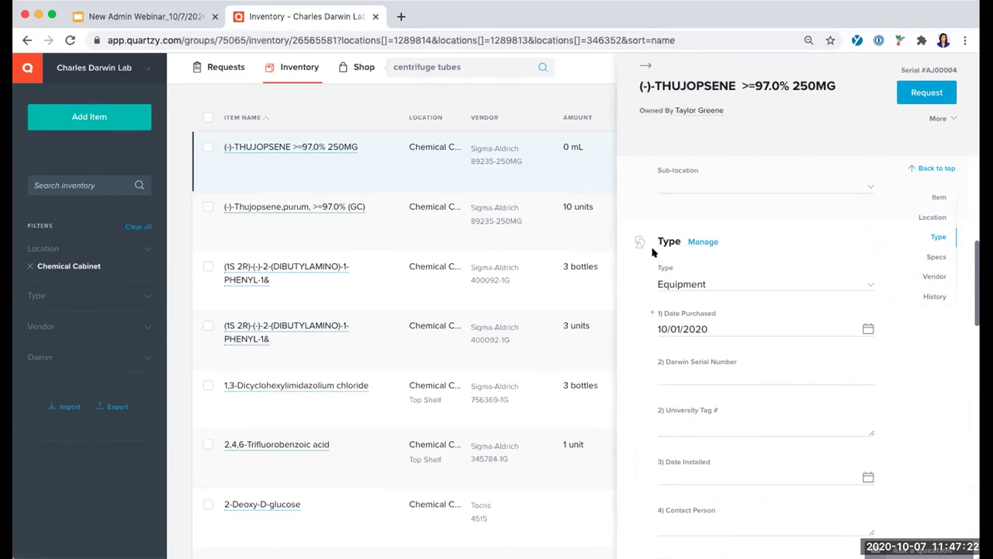
{"action": "left_click", "coordinate": [643, 65]}
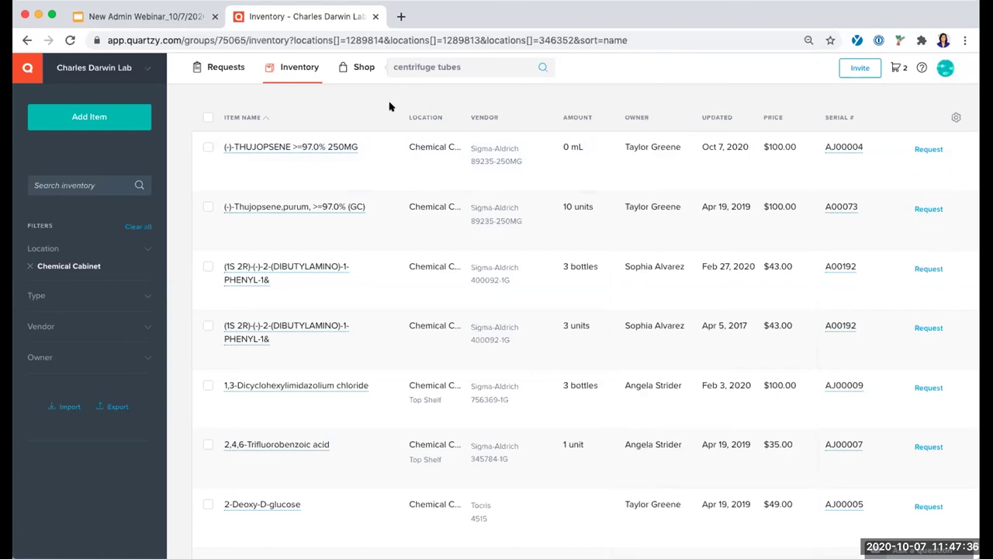
Select the (-)-THUJOPSENE >=97.0% 250MG item to view the available bulk actions, and clear the selection again
{"action": "left_click", "coordinate": [207, 147]}
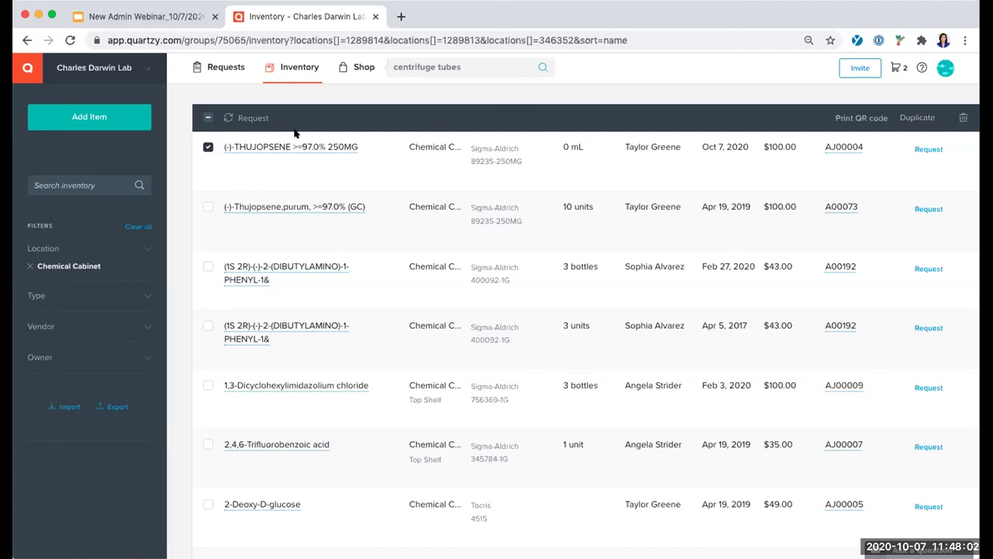
{"action": "left_click", "coordinate": [208, 148]}
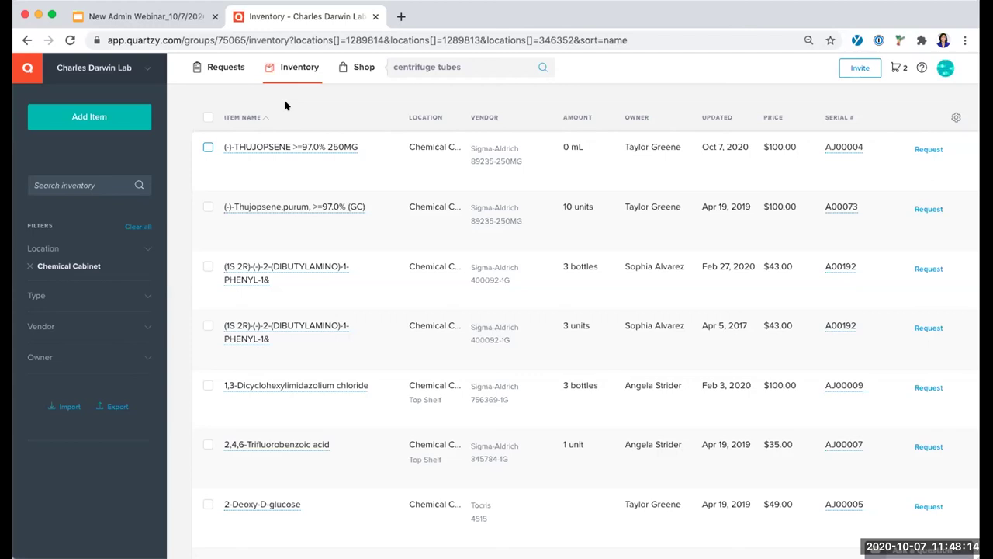
{"action": "left_click", "coordinate": [146, 17]}
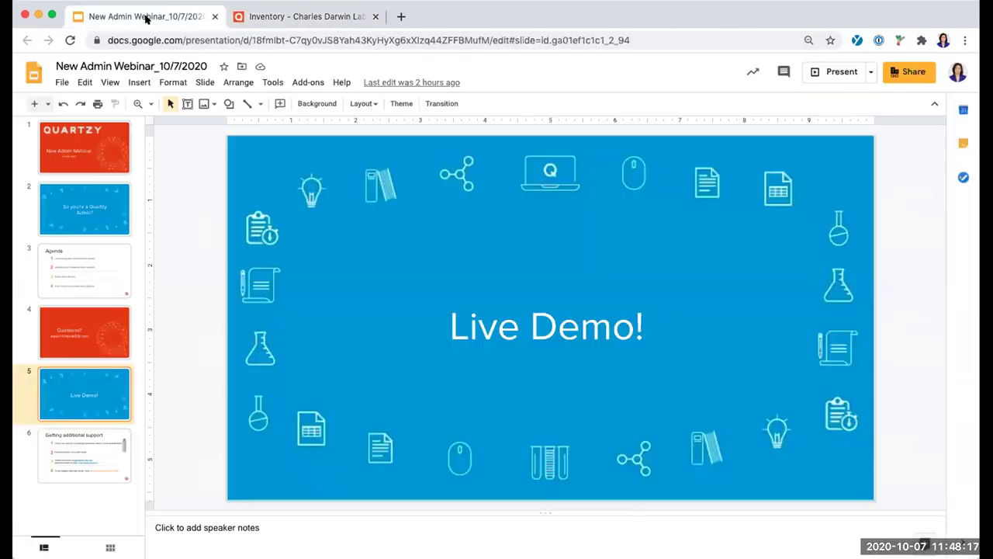
{"action": "left_click", "coordinate": [275, 17]}
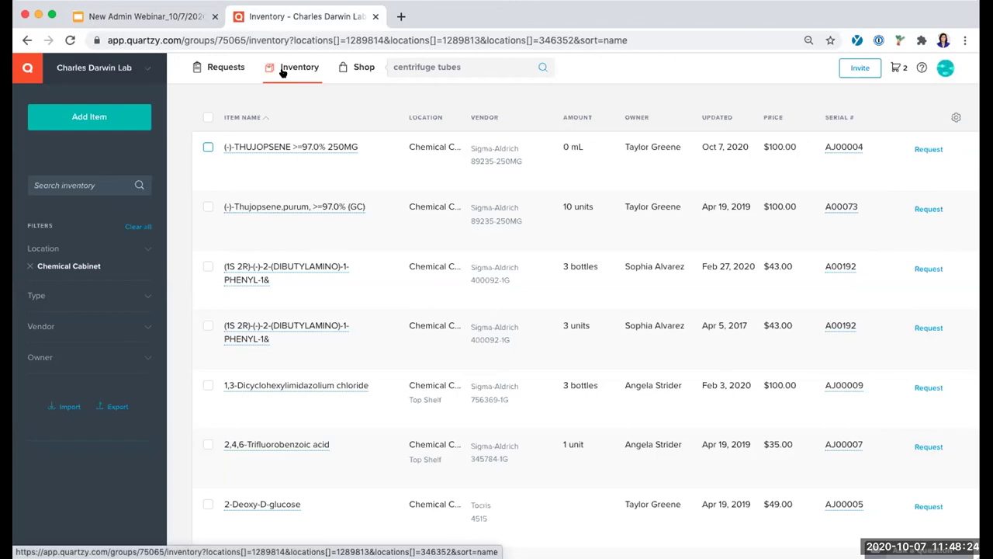
{"action": "left_click", "coordinate": [206, 148]}
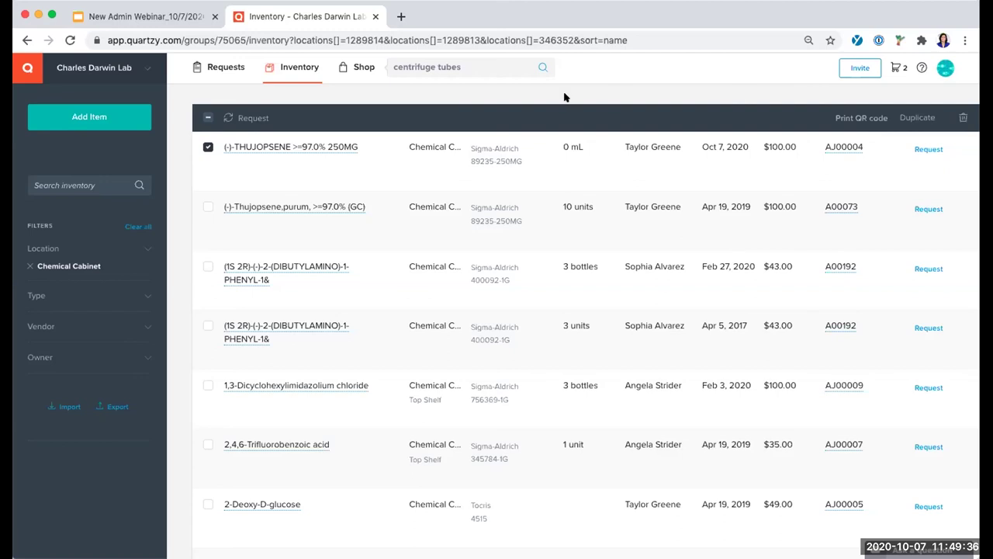
{"action": "left_click", "coordinate": [208, 146]}
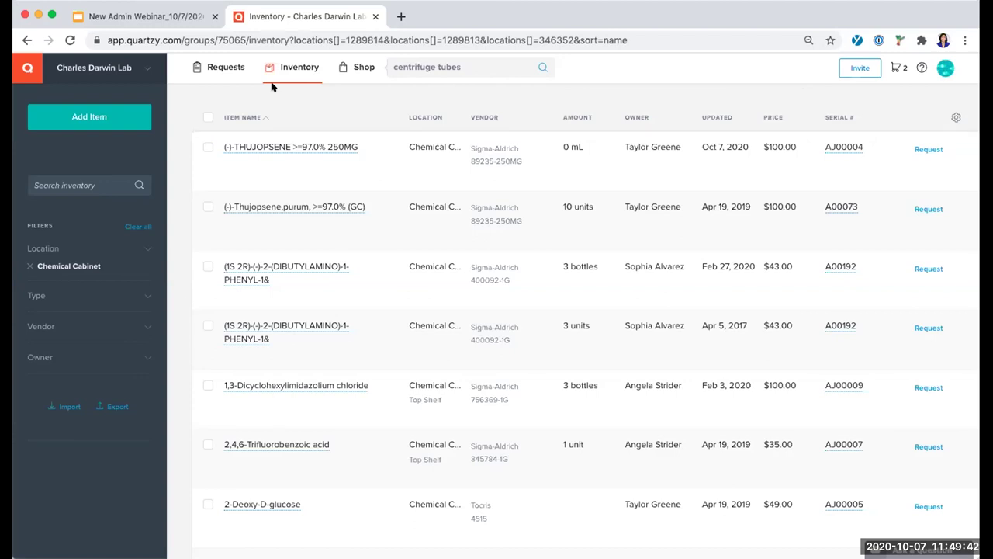
Switch to the New Admin Webinar_10/7/2020 presentation in Google Slides and present the "Getting additional support" slide full screen
{"action": "left_click", "coordinate": [153, 17]}
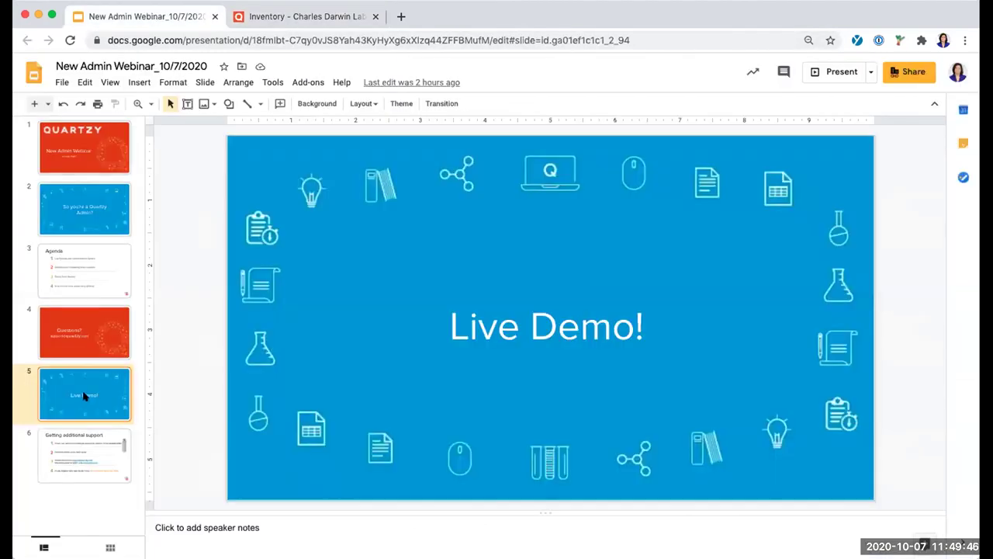
{"action": "left_click", "coordinate": [91, 440]}
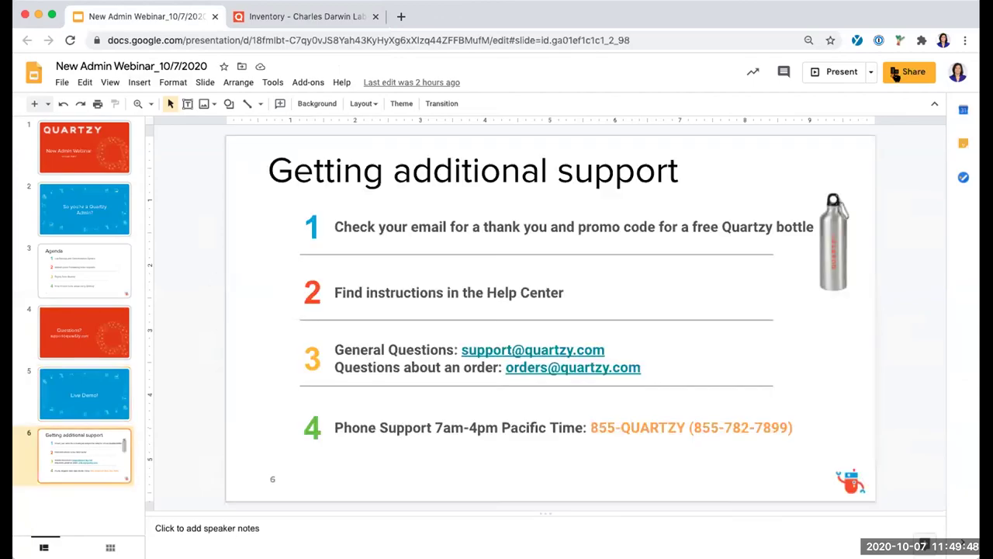
{"action": "left_click", "coordinate": [824, 72]}
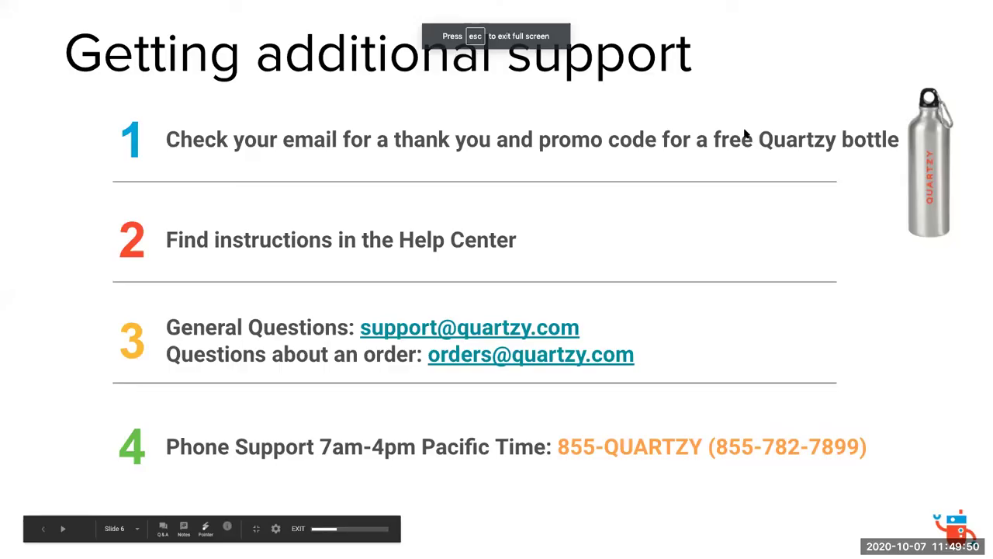